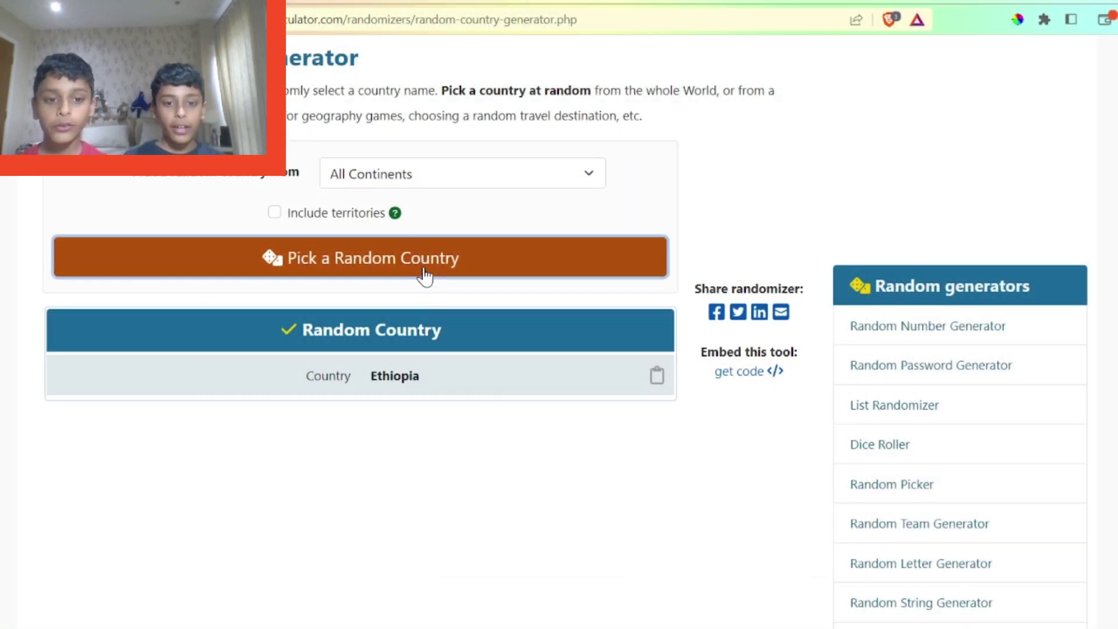
Pick a random country from all continents with territories excluded
{"action": "left_click", "coordinate": [425, 271]}
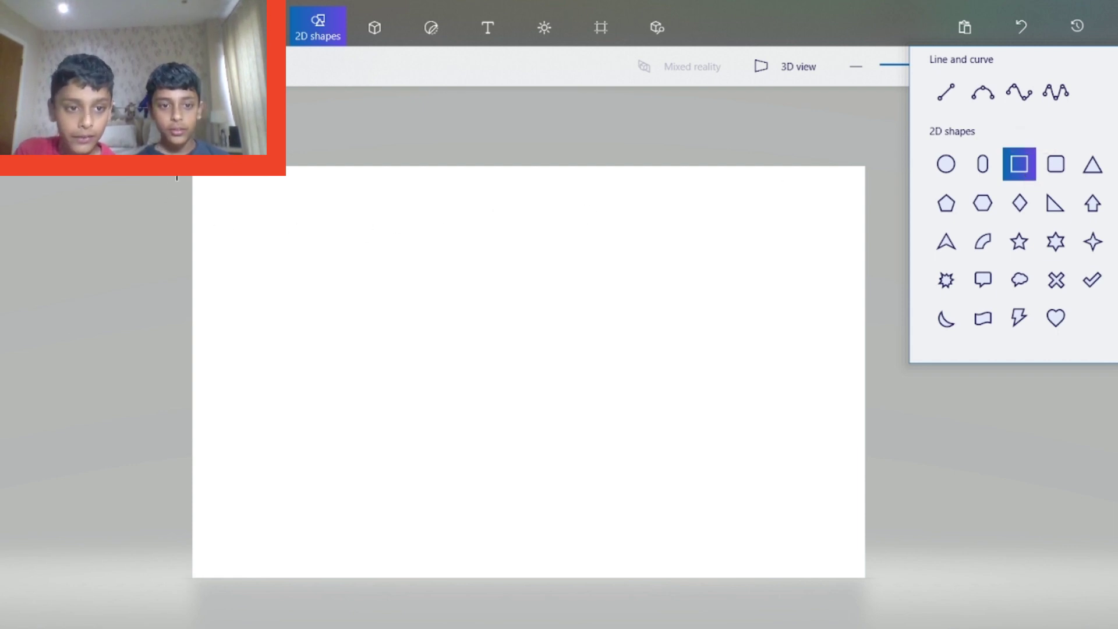
{"action": "left_click_drag", "start_coordinate": [194, 172], "coordinate": [924, 248]}
{"action": "left_click", "coordinate": [983, 296]}
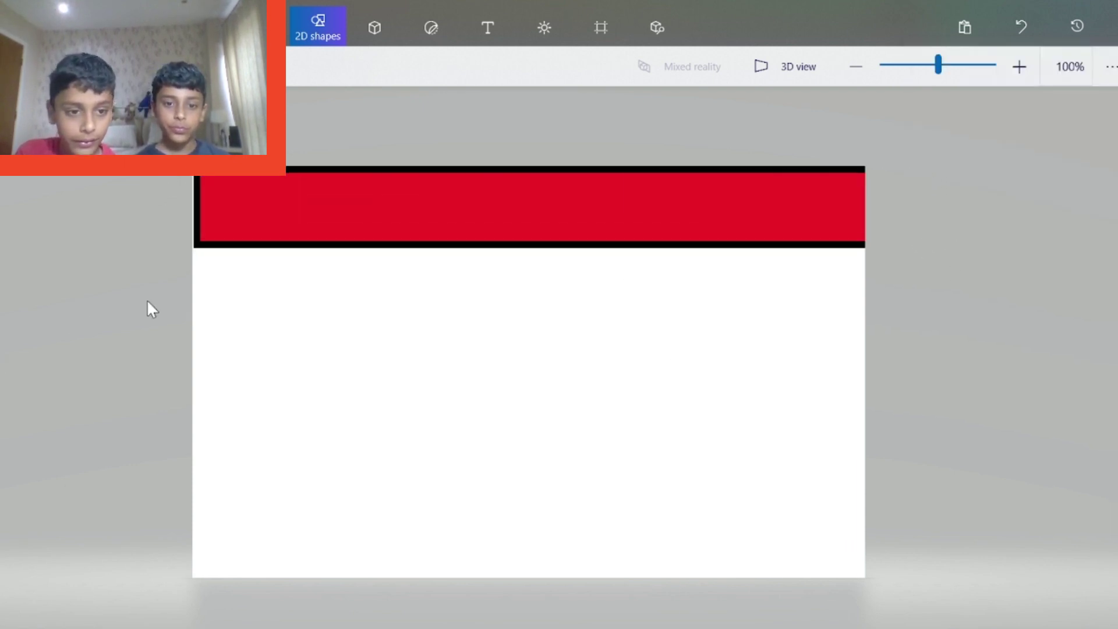
{"action": "left_click_drag", "start_coordinate": [193, 297], "coordinate": [876, 458]}
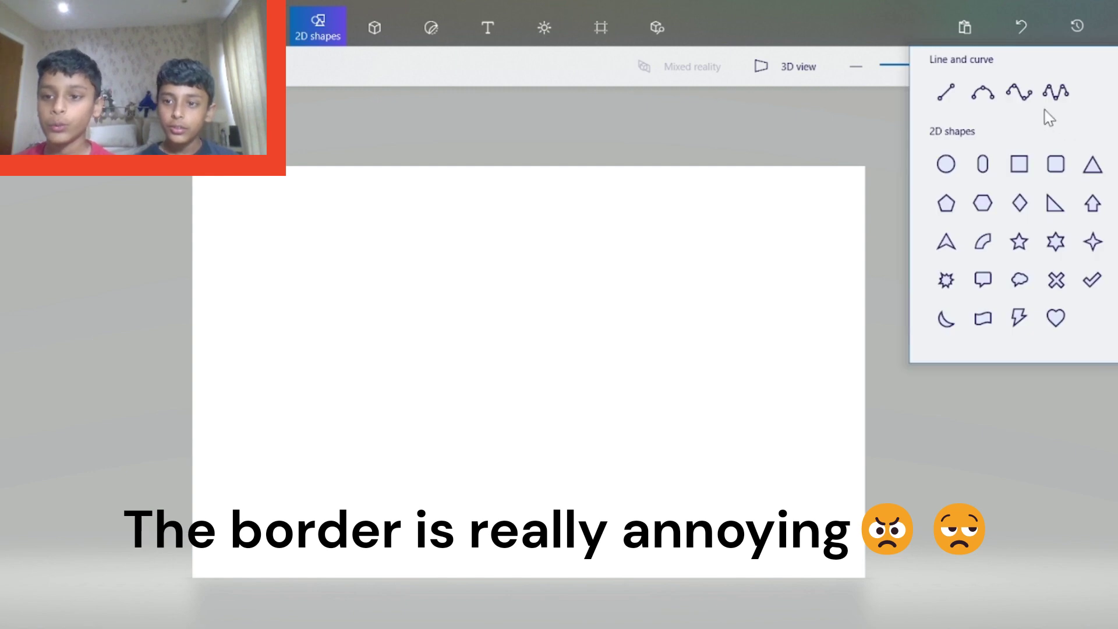
Set the rectangle outline thickness to 1 px on a trial red stripe across the canvas, and undo the stripe
{"action": "left_click", "coordinate": [1010, 164]}
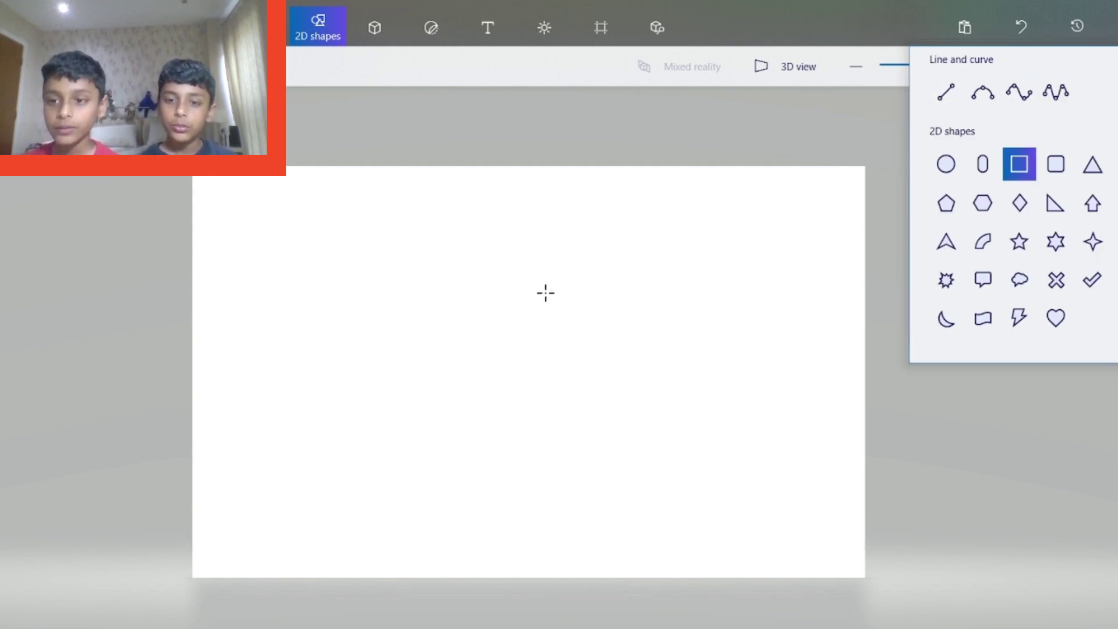
{"action": "left_click_drag", "start_coordinate": [175, 172], "coordinate": [911, 277]}
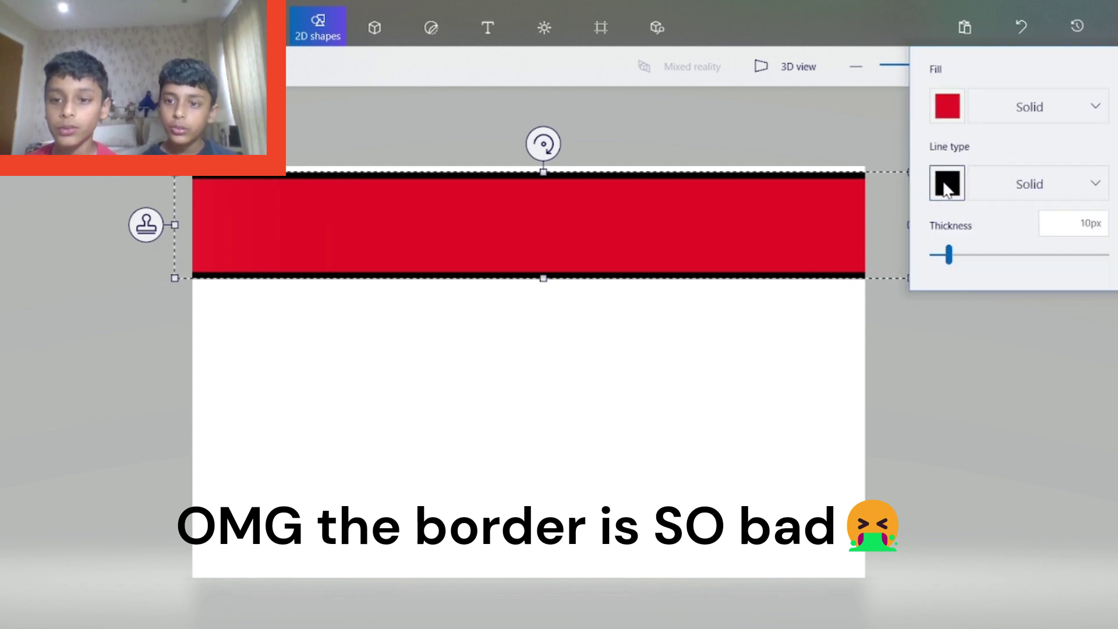
{"action": "left_click", "coordinate": [948, 183]}
{"action": "left_click", "coordinate": [1078, 153]}
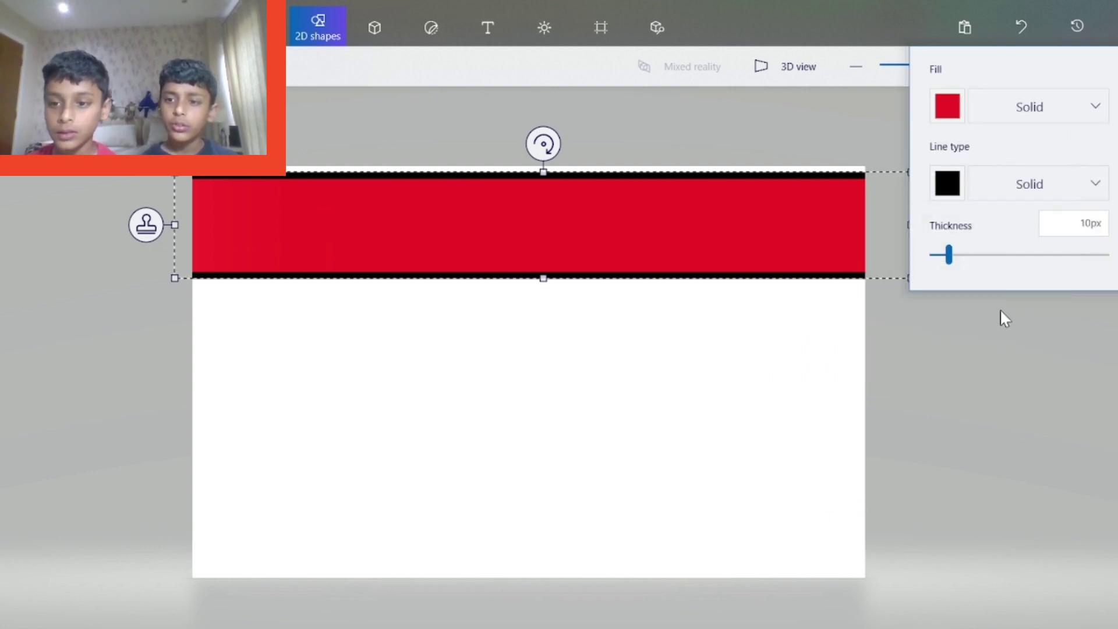
{"action": "left_click_drag", "start_coordinate": [331, 459], "coordinate": [257, 459]}
{"action": "left_click", "coordinate": [714, 222]}
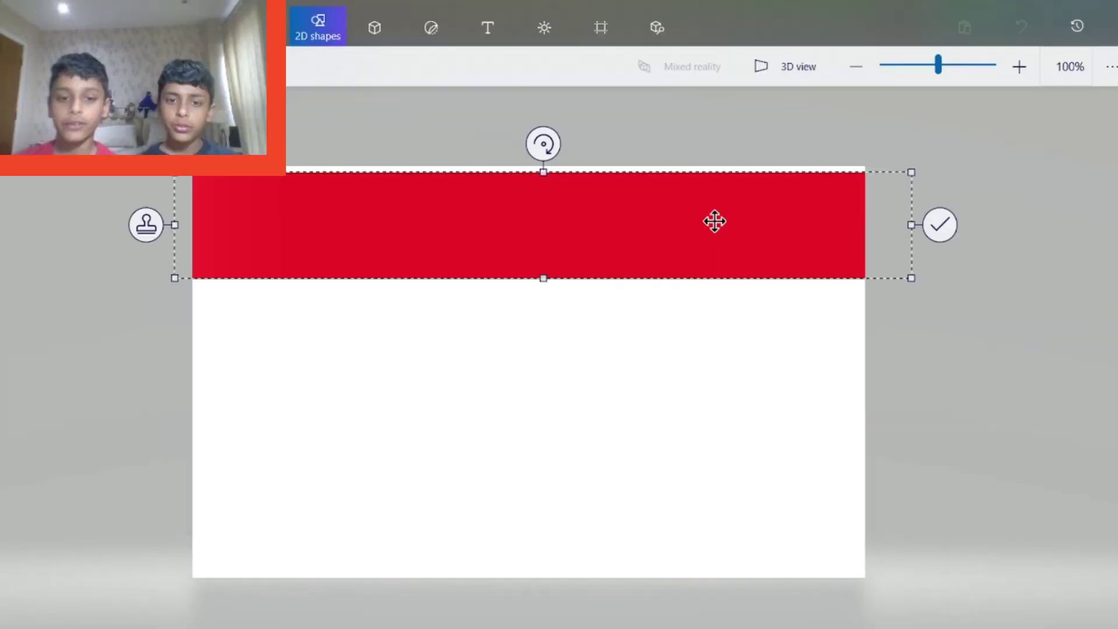
{"action": "key", "text": "Return"}
{"action": "key", "text": "ctrl+z"}
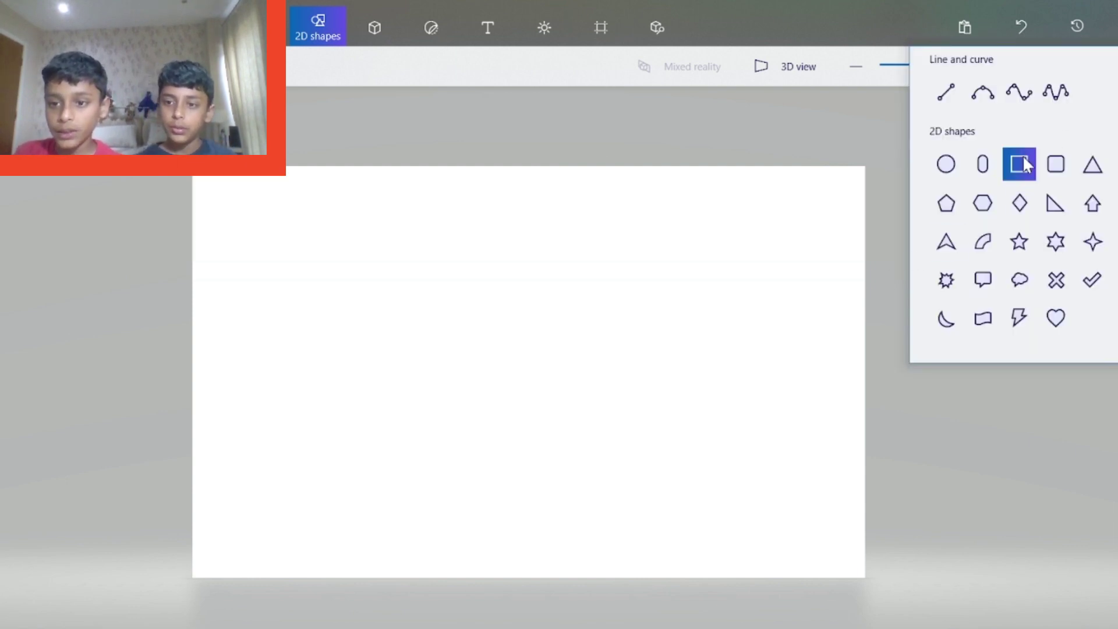
Draw a red rectangle across the canvas's full width, covering slightly more than its upper quarter
{"action": "left_click_drag", "start_coordinate": [487, 264], "coordinate": [748, 383]}
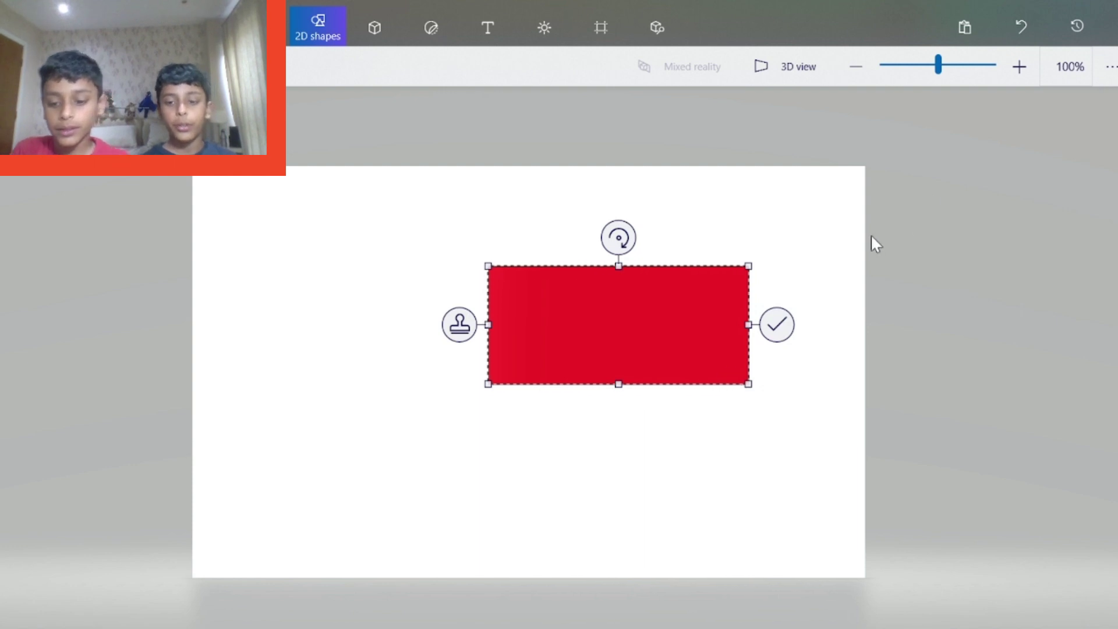
{"action": "key", "text": "ctrl+z"}
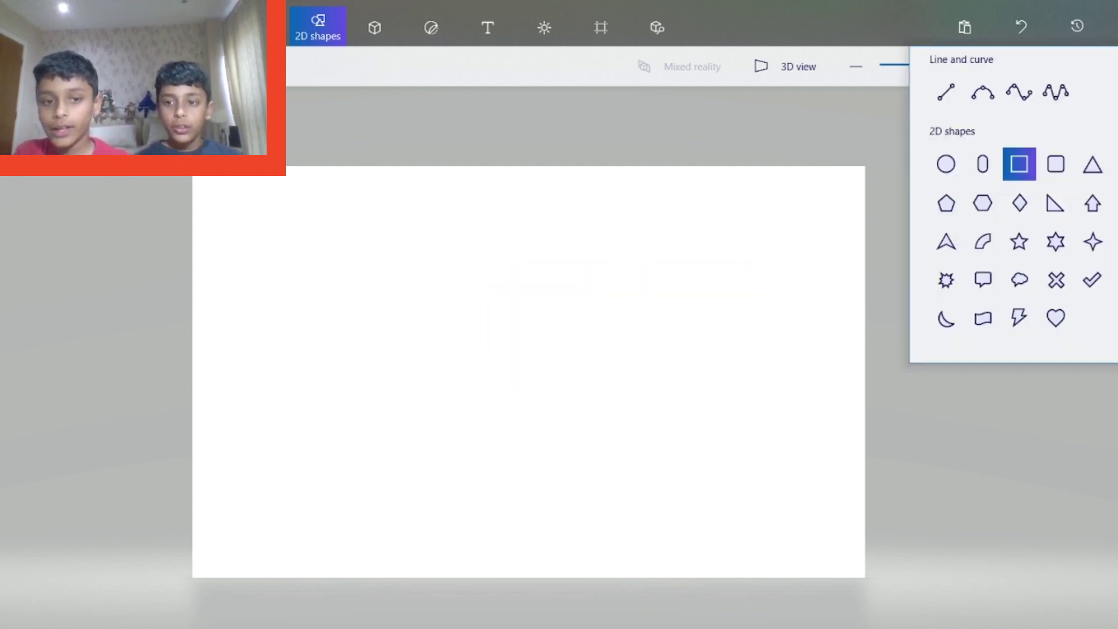
{"action": "left_click_drag", "start_coordinate": [185, 159], "coordinate": [877, 283]}
{"action": "left_click", "coordinate": [785, 400]}
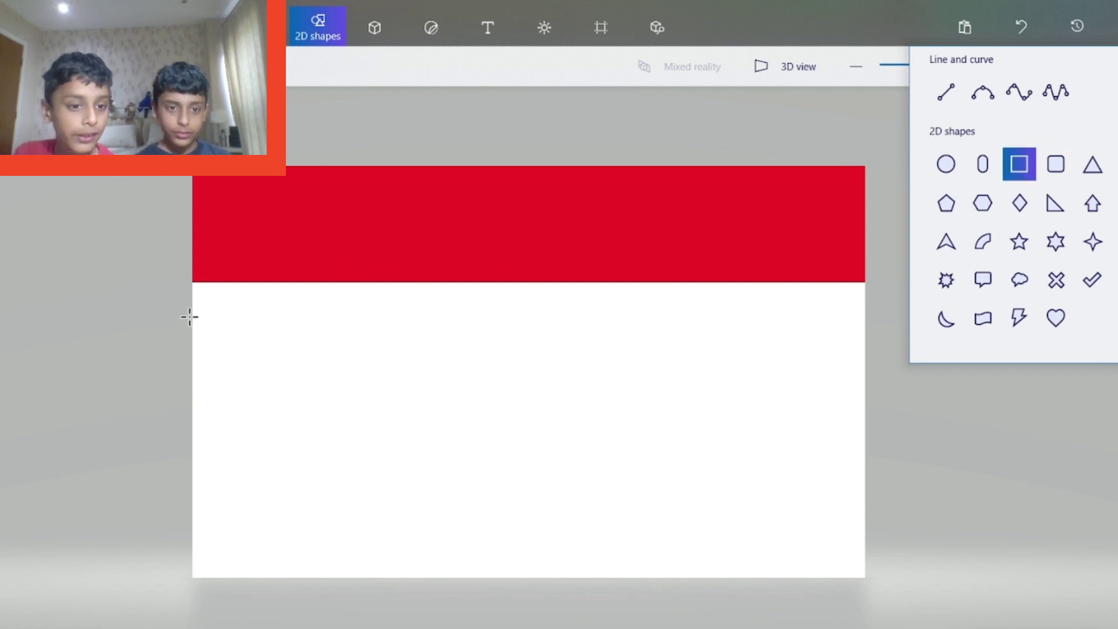
Draw a full-width rectangle across the middle of the canvas, leaving a thin white gap below the red stripe, and fill it bright green
{"action": "left_click_drag", "start_coordinate": [189, 312], "coordinate": [865, 443]}
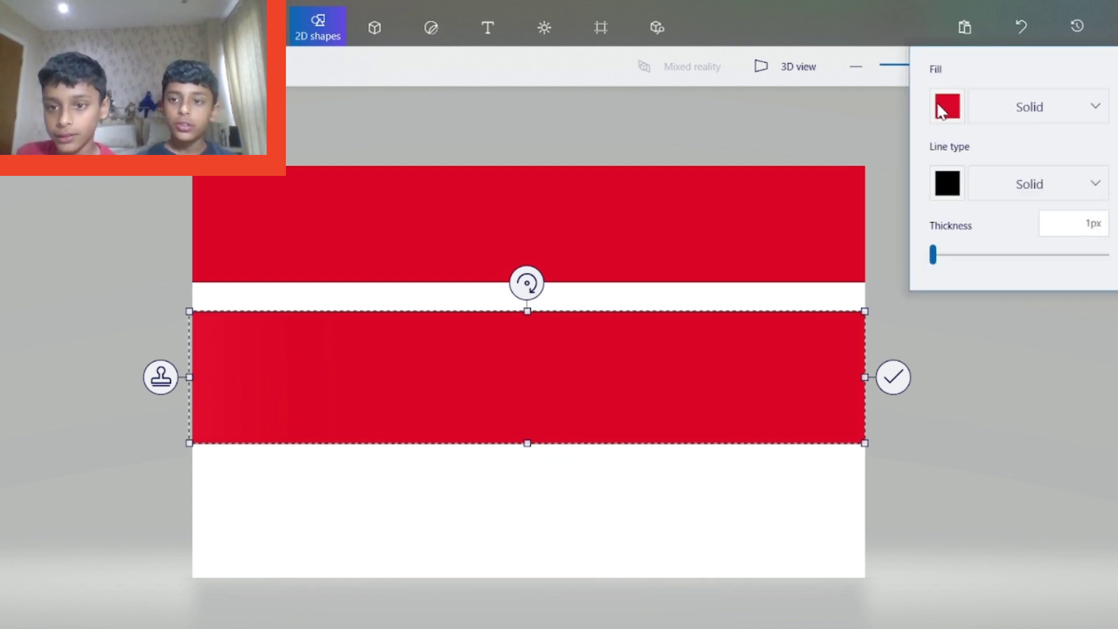
{"action": "left_click", "coordinate": [947, 107]}
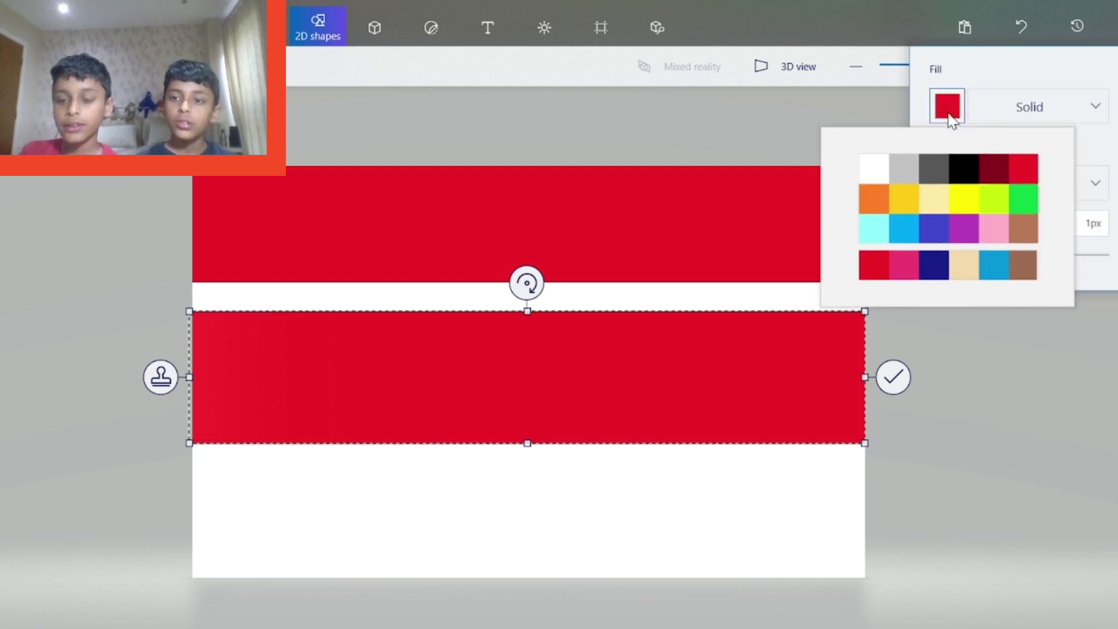
{"action": "left_click", "coordinate": [1025, 205]}
{"action": "left_click", "coordinate": [1100, 440]}
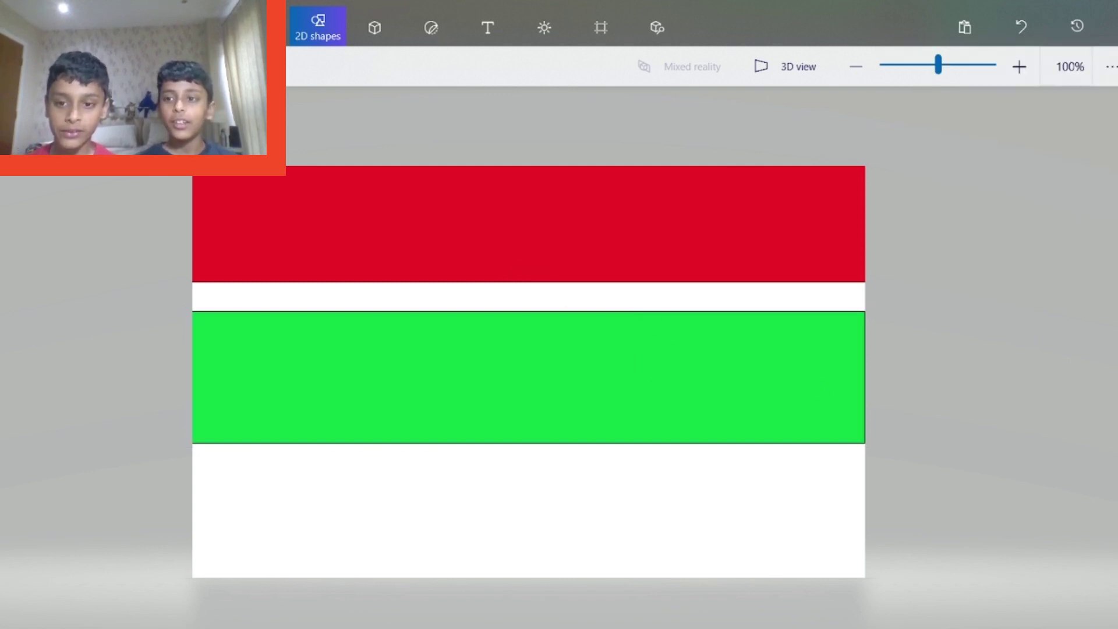
Draw a full-width rectangle along the canvas's lower edge, leaving a thin white gap below the green stripe, and fill it yellow
{"action": "left_click", "coordinate": [1020, 169]}
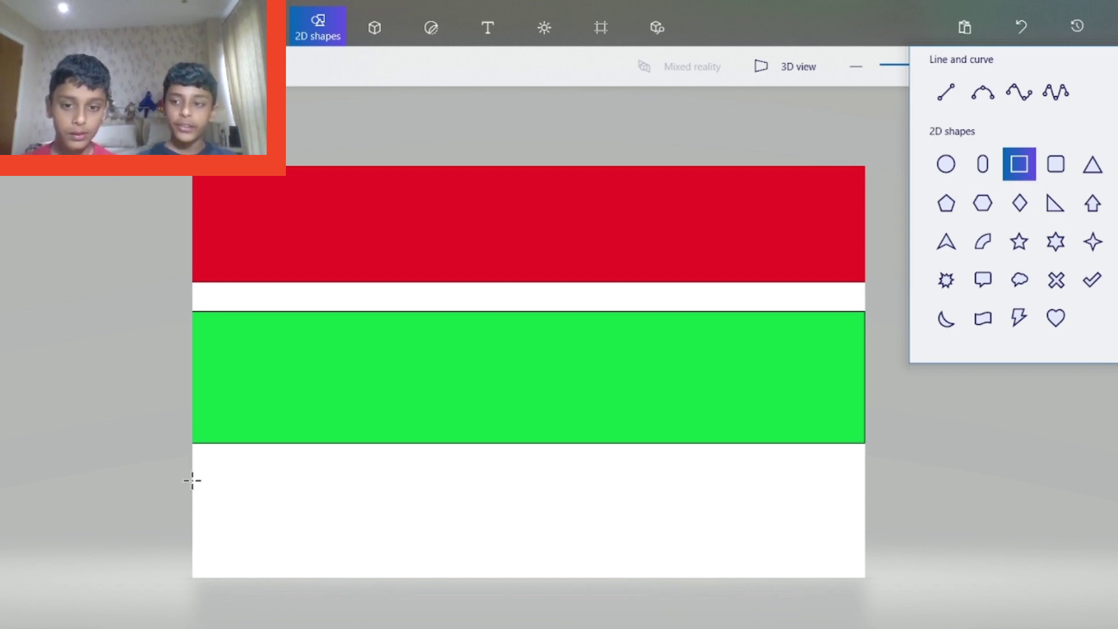
{"action": "left_click_drag", "start_coordinate": [192, 481], "coordinate": [322, 503]}
{"action": "left_click_drag", "start_coordinate": [192, 480], "coordinate": [912, 607]}
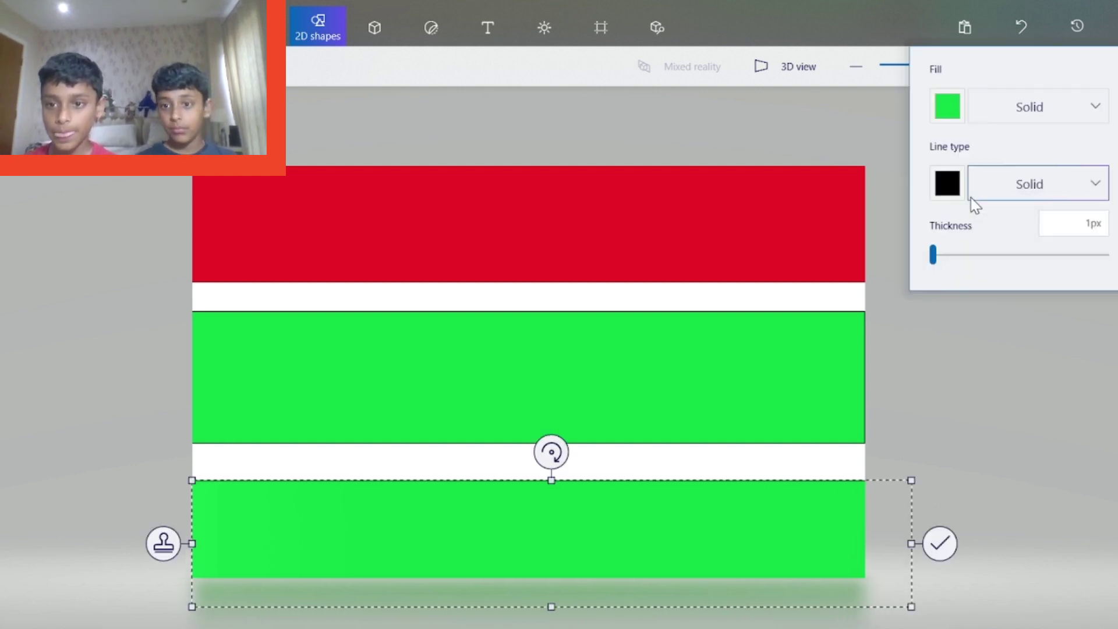
{"action": "left_click", "coordinate": [954, 109]}
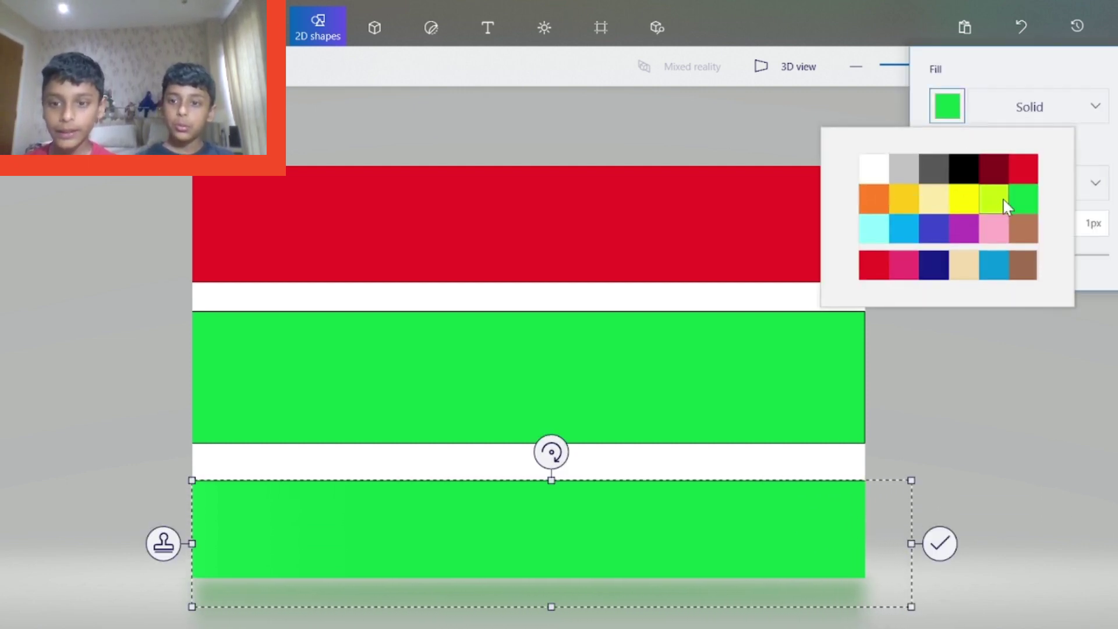
{"action": "left_click", "coordinate": [963, 199]}
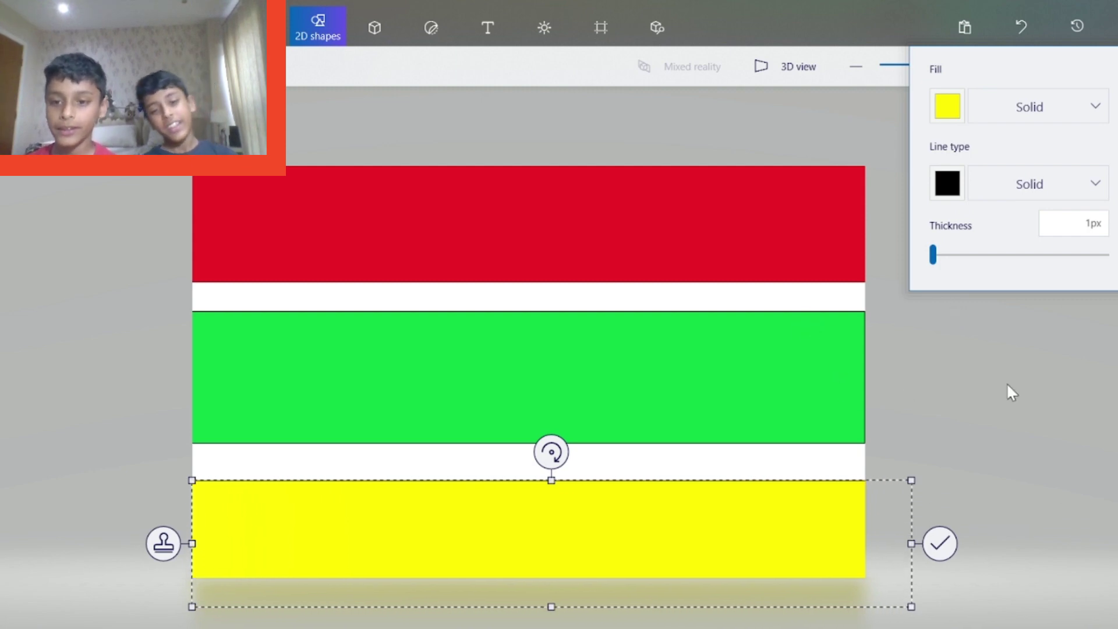
{"action": "left_click", "coordinate": [945, 336]}
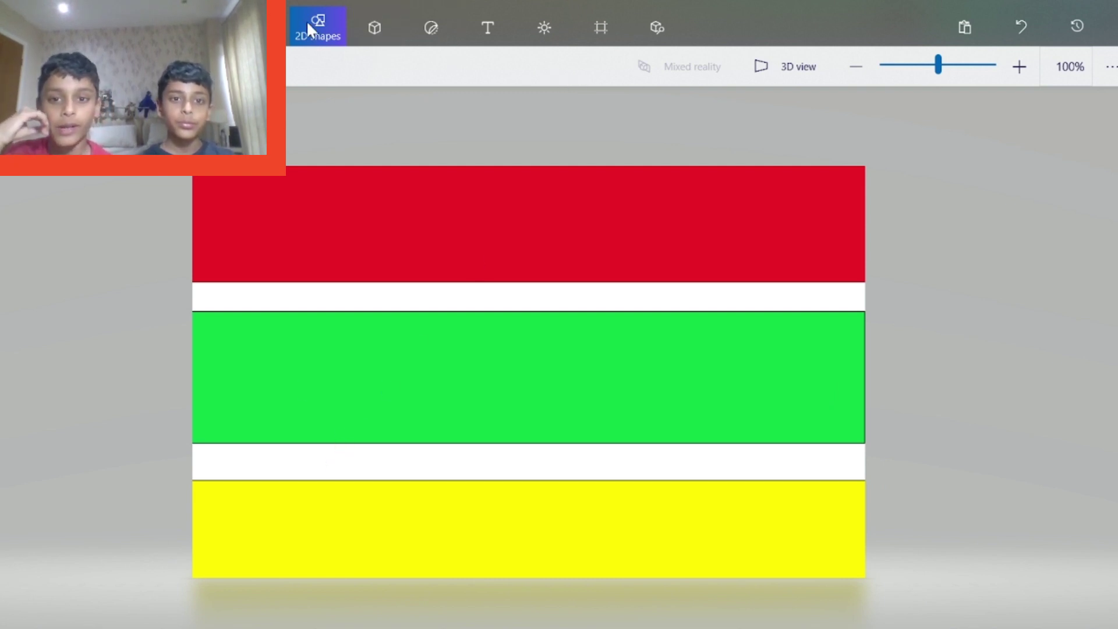
Draw a thin full-width rectangle over the white gap between the red and green stripes and fill it black
{"action": "left_click", "coordinate": [1019, 164]}
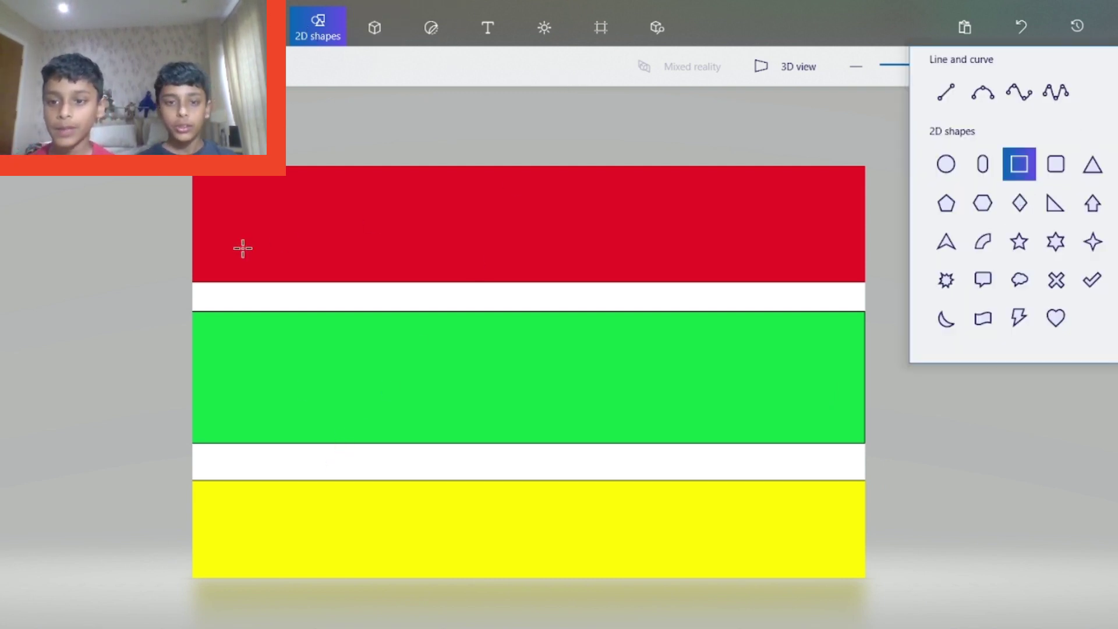
{"action": "left_click_drag", "start_coordinate": [191, 279], "coordinate": [936, 313]}
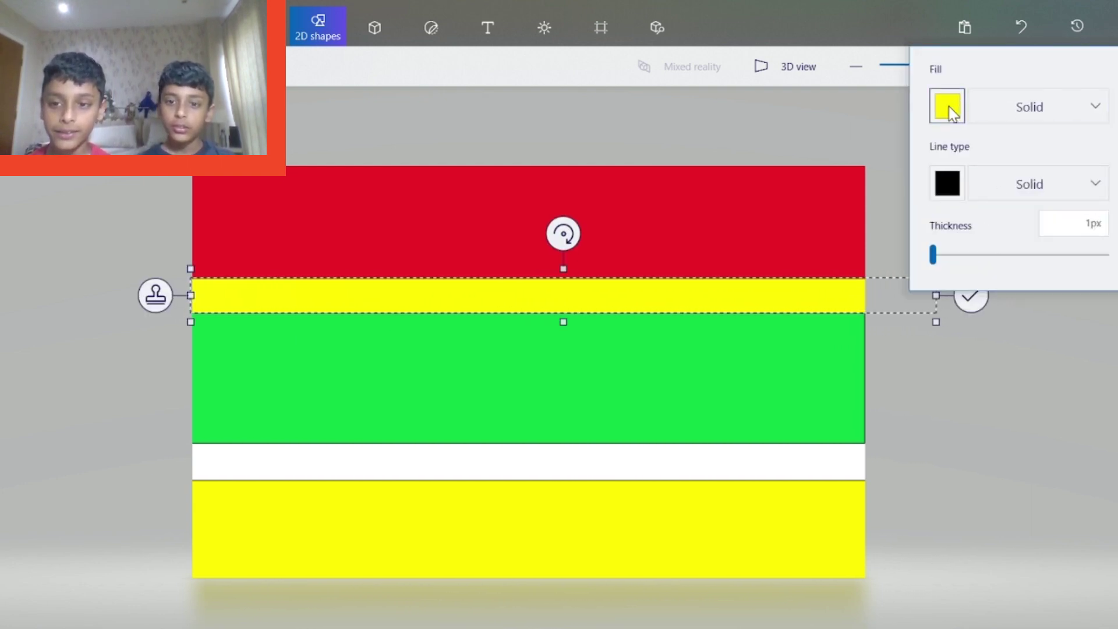
{"action": "left_click", "coordinate": [947, 187]}
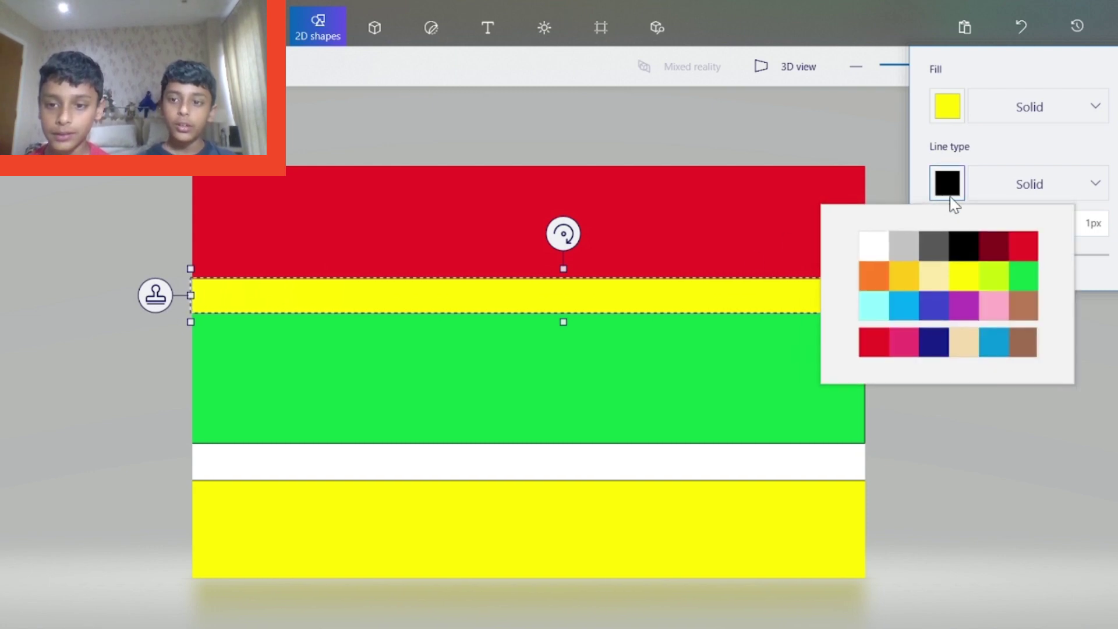
{"action": "left_click", "coordinate": [956, 111]}
{"action": "left_click", "coordinate": [935, 119]}
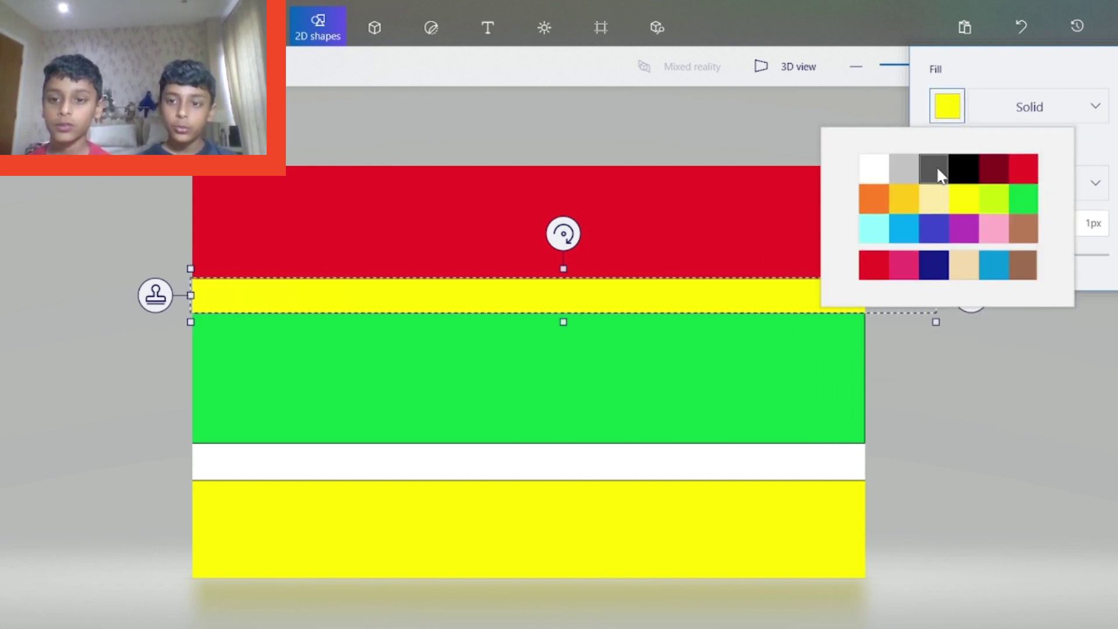
{"action": "left_click", "coordinate": [955, 172]}
{"action": "left_click", "coordinate": [565, 314]}
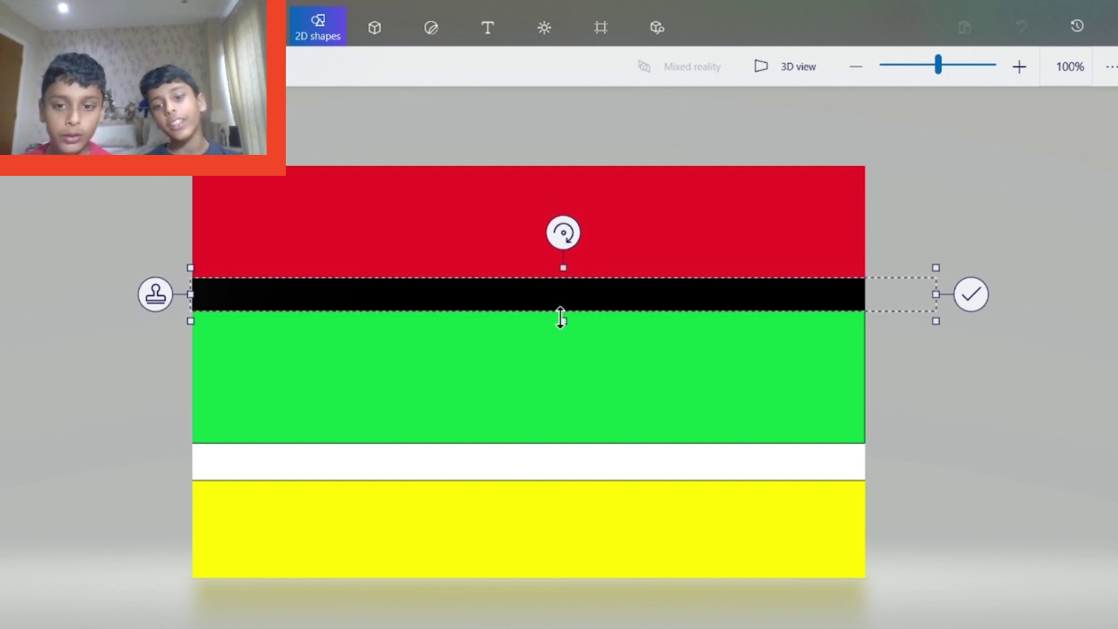
{"action": "left_click_drag", "start_coordinate": [561, 321], "coordinate": [554, 313]}
{"action": "key", "text": "Escape"}
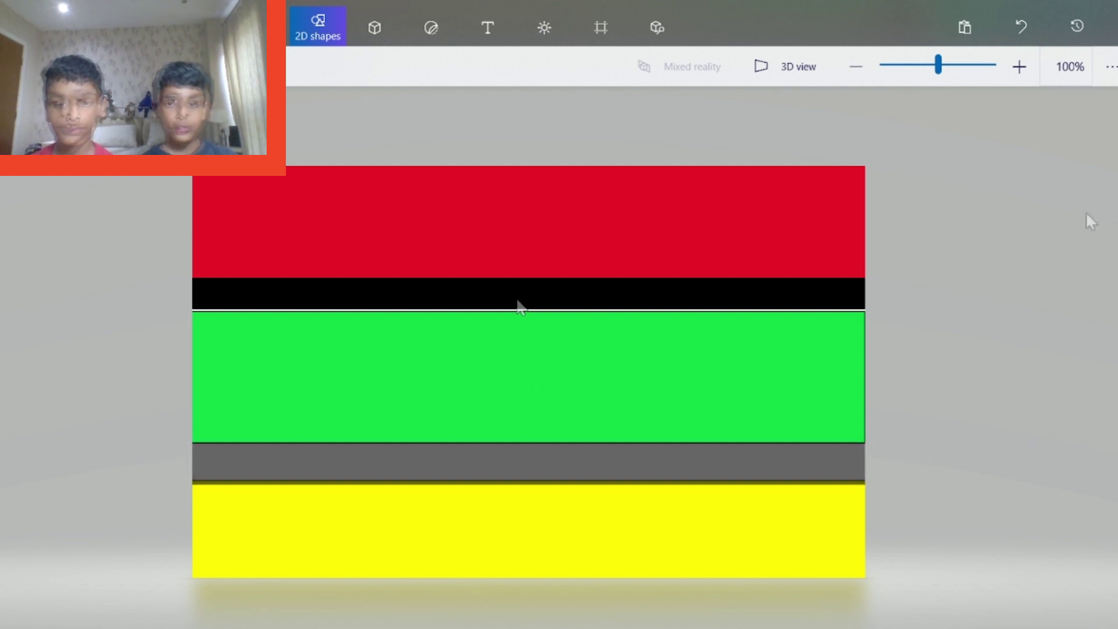
Cover the remaining white line above the green stripe with another full-width black rectangle, extended slightly down over the green edge
{"action": "left_click", "coordinate": [317, 26]}
{"action": "left_click", "coordinate": [1019, 166]}
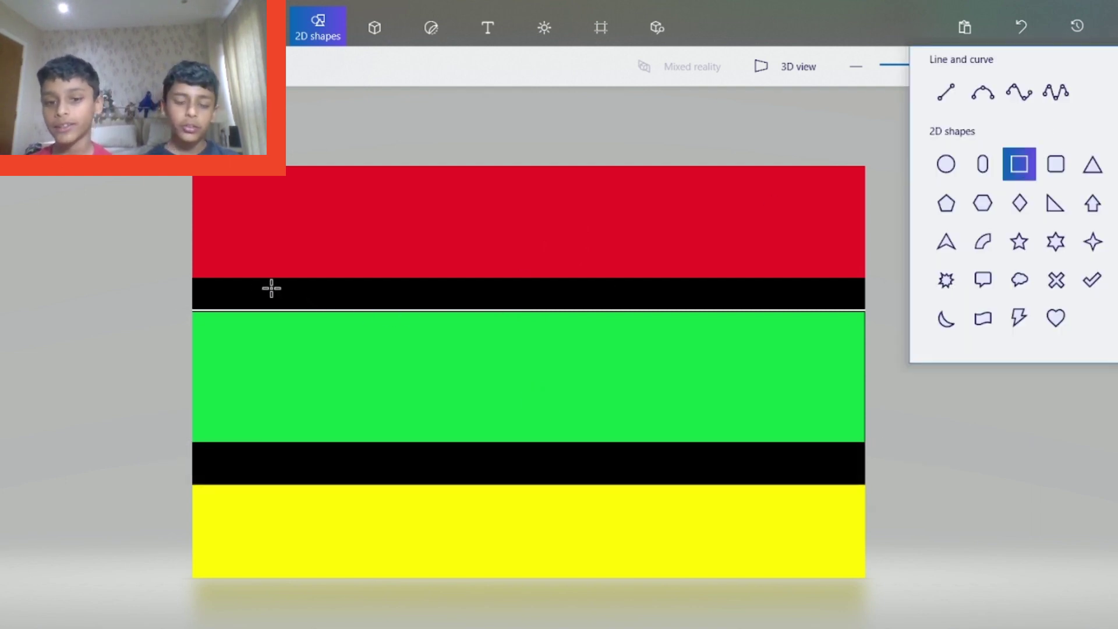
{"action": "left_click_drag", "start_coordinate": [188, 279], "coordinate": [931, 311]}
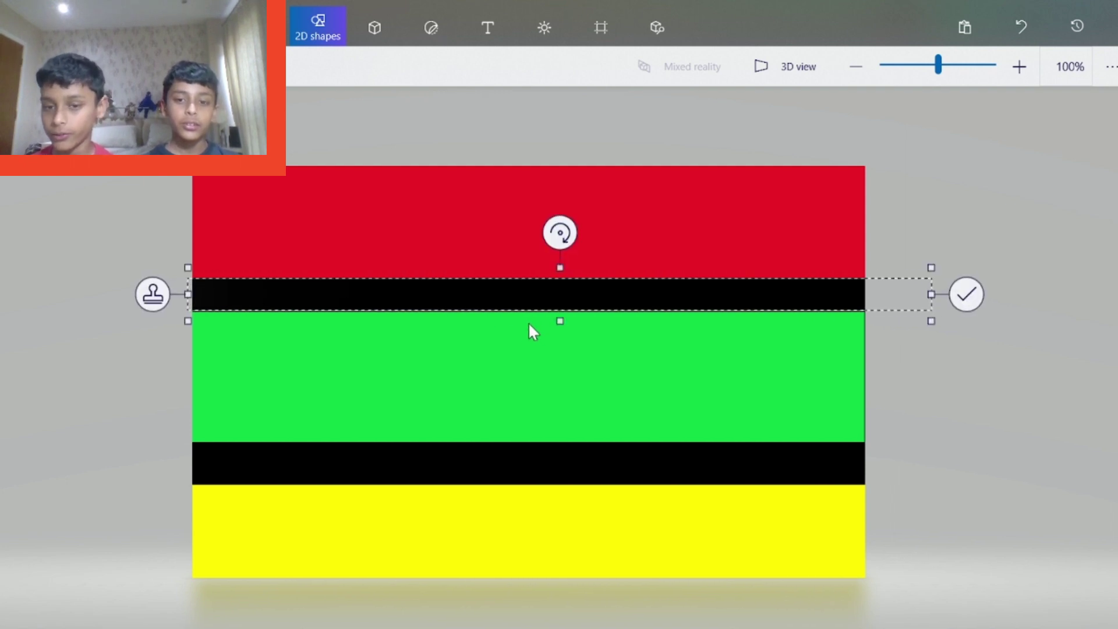
{"action": "left_click_drag", "start_coordinate": [560, 321], "coordinate": [560, 324]}
{"action": "left_click", "coordinate": [966, 298]}
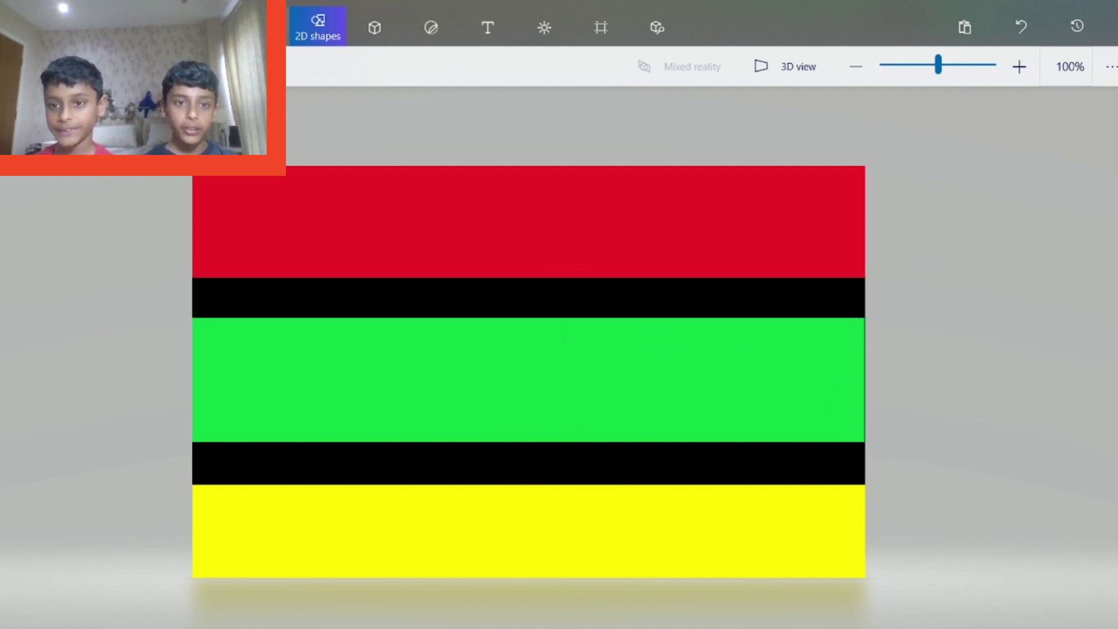
Increase the brush thickness above 5 px and choose brown as the brush colour
{"action": "left_click", "coordinate": [431, 27]}
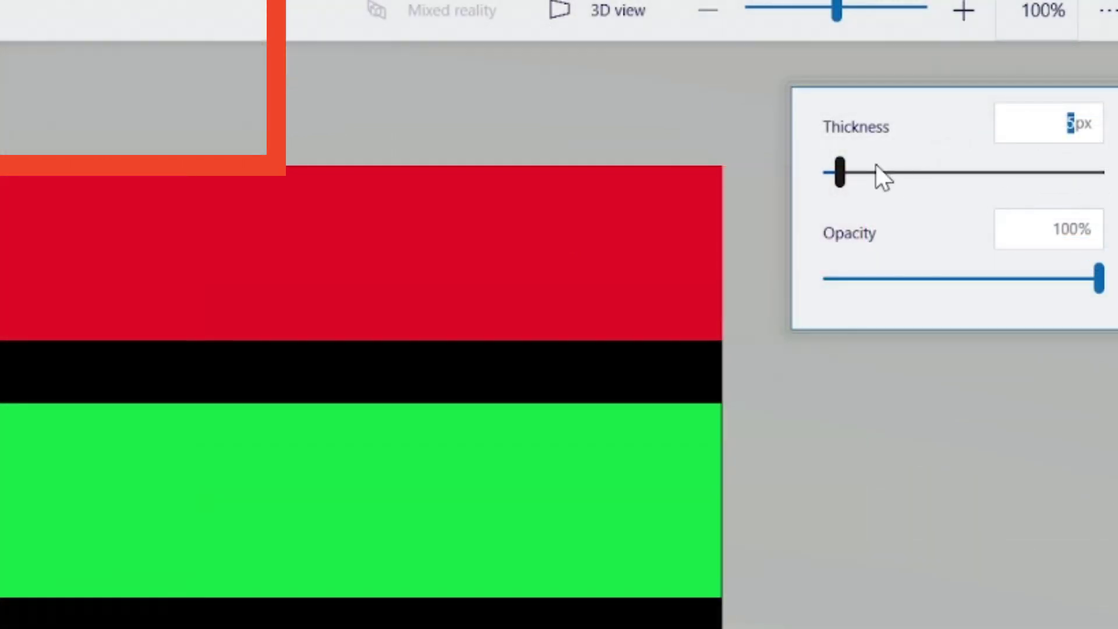
{"action": "left_click", "coordinate": [877, 173]}
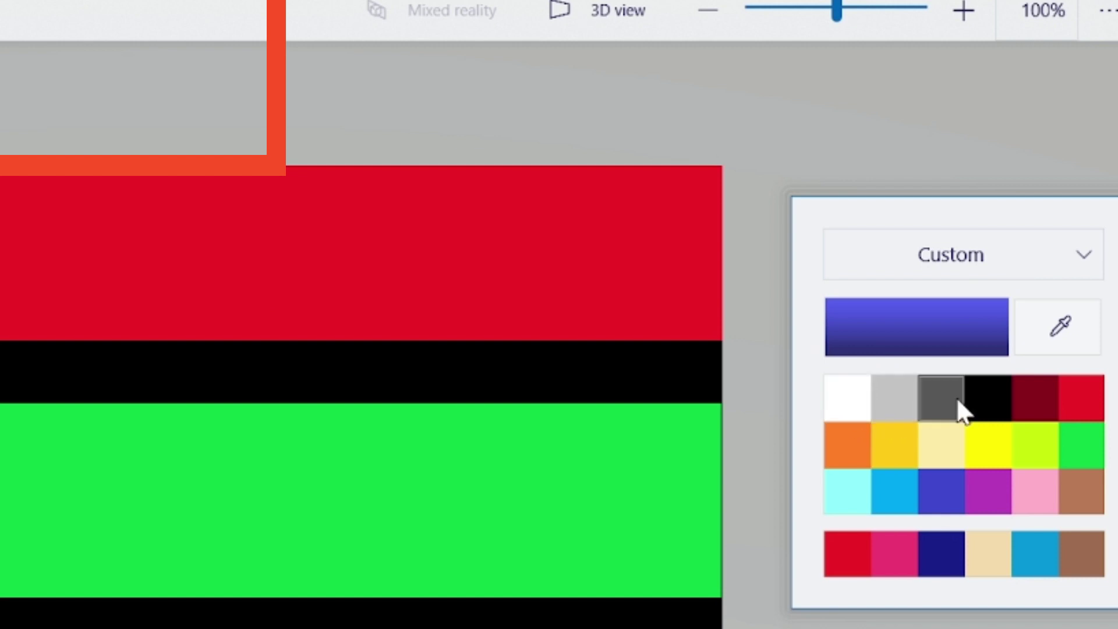
{"action": "left_click", "coordinate": [1083, 492]}
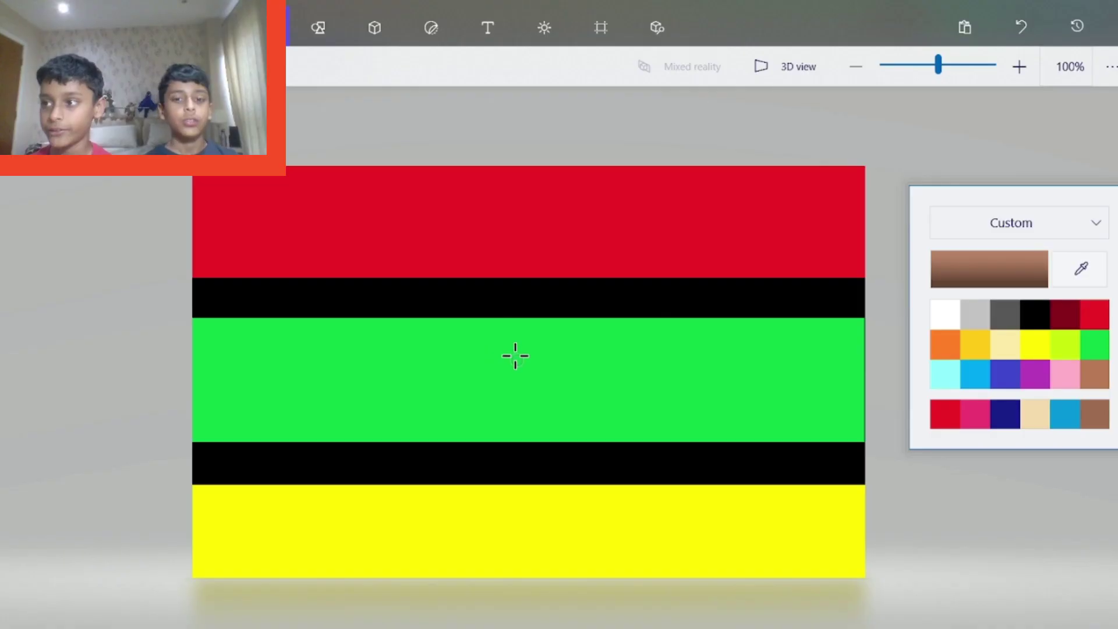
{"action": "mouse_move", "coordinate": [513, 353]}
{"action": "left_mouse_down"}
{"action": "mouse_move", "coordinate": [485, 375]}
{"action": "mouse_move", "coordinate": [512, 403]}
{"action": "left_mouse_up"}
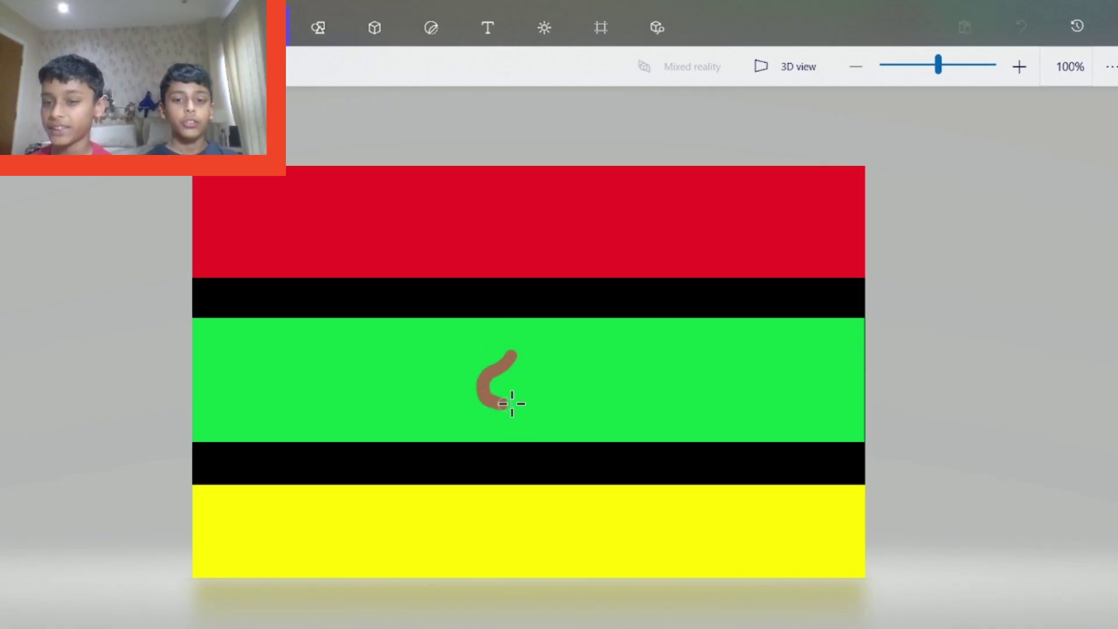
{"action": "left_click_drag", "start_coordinate": [496, 338], "coordinate": [574, 417]}
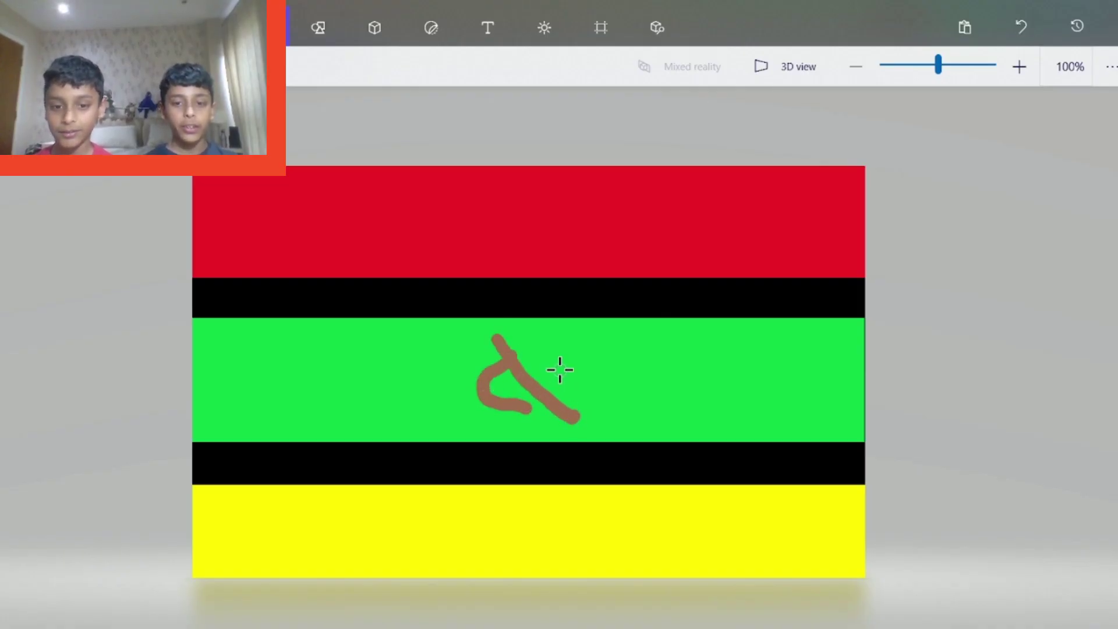
{"action": "mouse_move", "coordinate": [560, 369]}
{"action": "left_mouse_down"}
{"action": "mouse_move", "coordinate": [590, 368]}
{"action": "mouse_move", "coordinate": [521, 388]}
{"action": "mouse_move", "coordinate": [523, 419]}
{"action": "mouse_move", "coordinate": [507, 373]}
{"action": "left_mouse_up"}
{"action": "key", "text": "ctrl+z"}
{"action": "key", "text": "ctrl+z"}
{"action": "key", "text": "ctrl+z"}
{"action": "key", "text": "ctrl+z"}
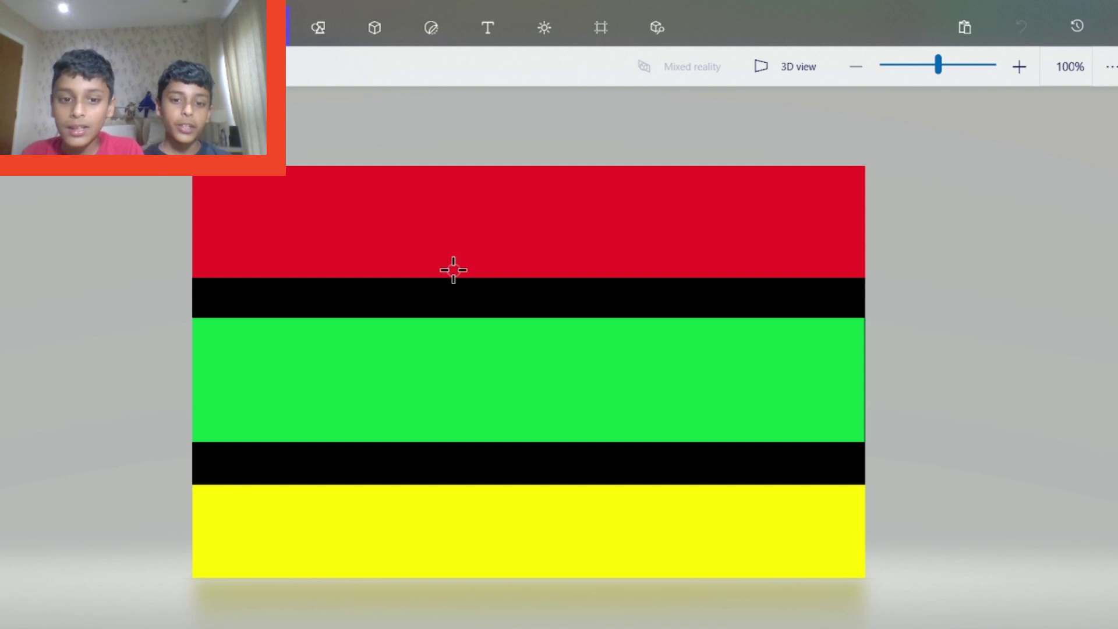
Paint the brown emblem over the stripes as a wide U-shaped curve crossed by a steep diagonal stroke
{"action": "mouse_move", "coordinate": [454, 269]}
{"action": "left_mouse_down"}
{"action": "mouse_move", "coordinate": [495, 389]}
{"action": "mouse_move", "coordinate": [534, 421]}
{"action": "mouse_move", "coordinate": [568, 410]}
{"action": "mouse_move", "coordinate": [657, 335]}
{"action": "mouse_move", "coordinate": [697, 246]}
{"action": "left_mouse_up"}
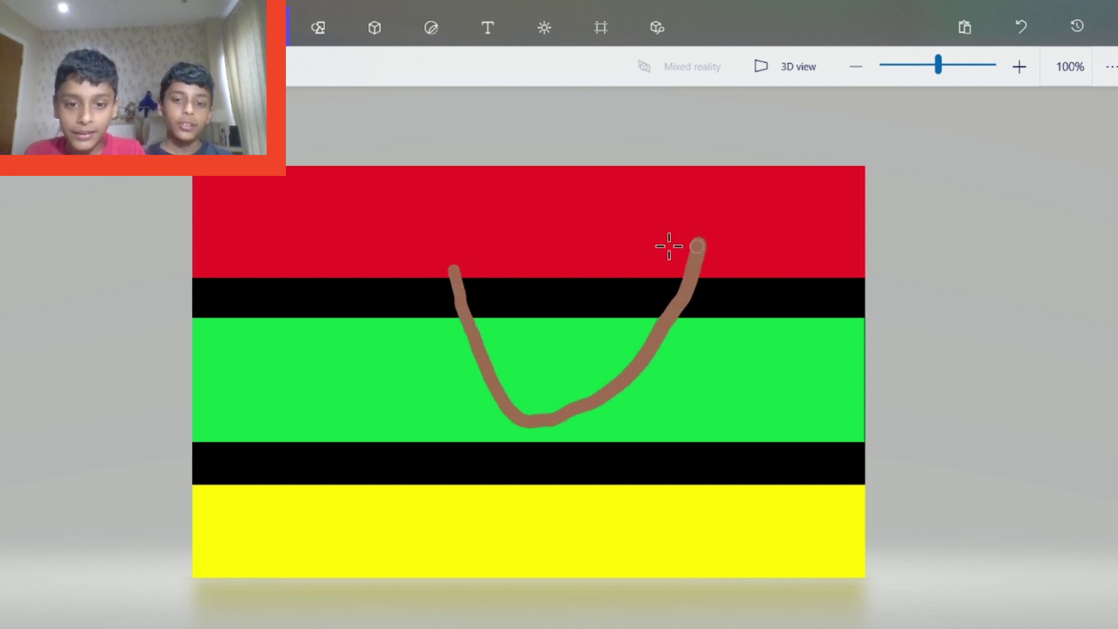
{"action": "left_click_drag", "start_coordinate": [544, 256], "coordinate": [608, 466]}
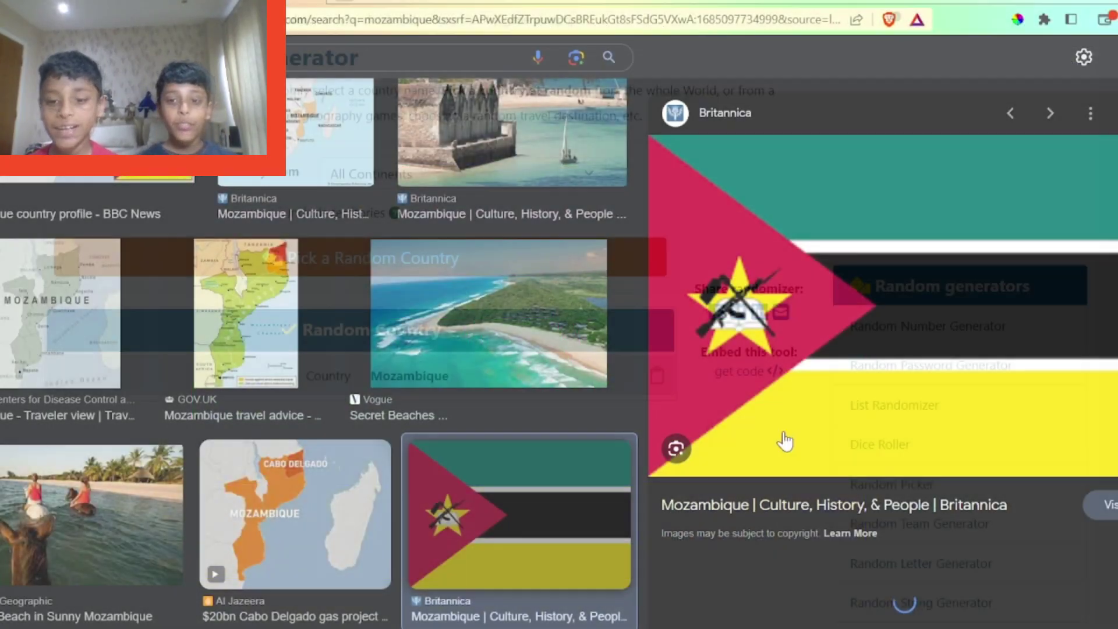
Return to the random country generator in the browser and pick a new random country
{"action": "scroll", "coordinate": [317, 349], "scroll_direction": "up", "scroll_amount": 1}
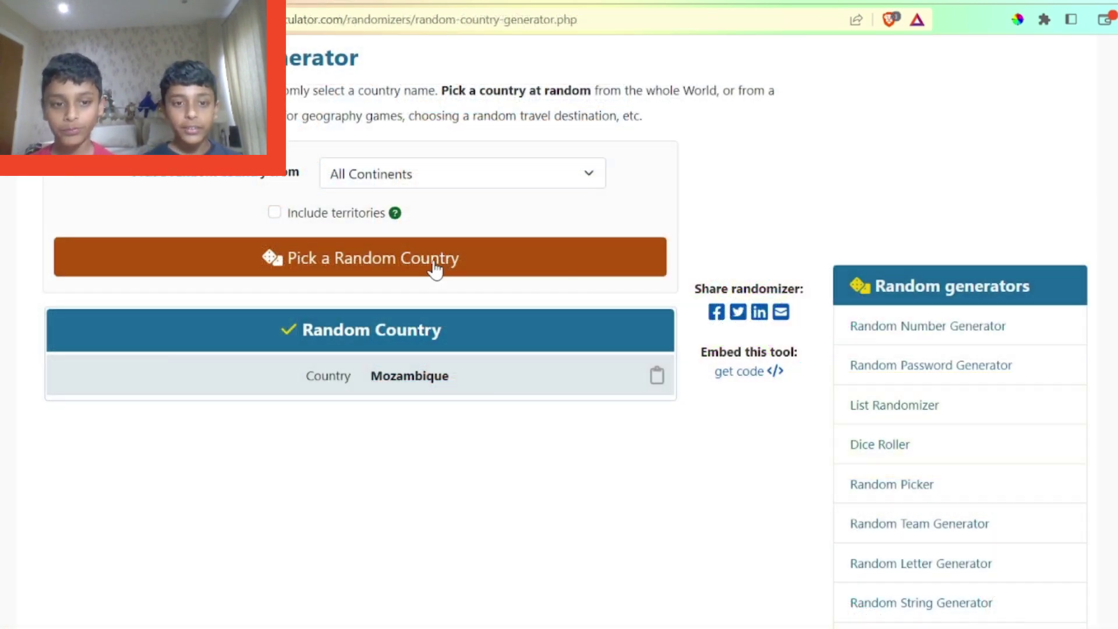
{"action": "left_click", "coordinate": [436, 270]}
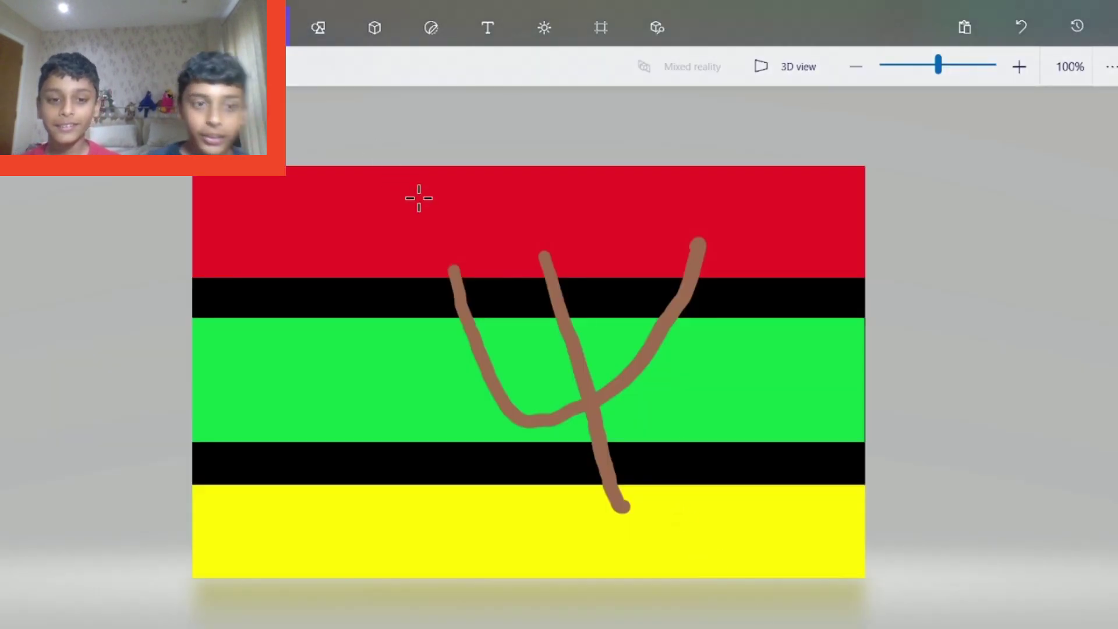
Switch back to Paint 3D and undo the previous flag's emblem strokes and stripes until the canvas is blank
{"action": "key", "text": "ctrl+z"}
{"action": "key", "text": "ctrl+z"}
{"action": "key", "text": "ctrl+z"}
{"action": "key", "text": "ctrl+z"}
{"action": "key", "text": "ctrl+z"}
{"action": "key", "text": "ctrl+z"}
{"action": "key", "text": "ctrl+z"}
{"action": "key", "text": "ctrl+z"}
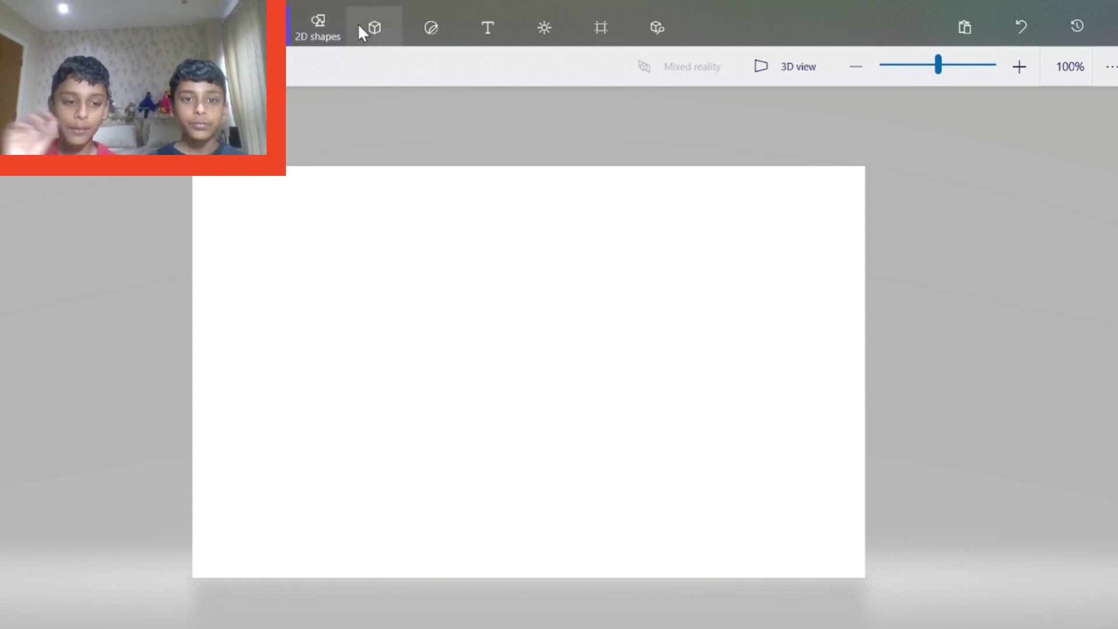
Draw a rectangle covering the whole canvas and fill it with sky blue as the flag's background
{"action": "left_click", "coordinate": [326, 24]}
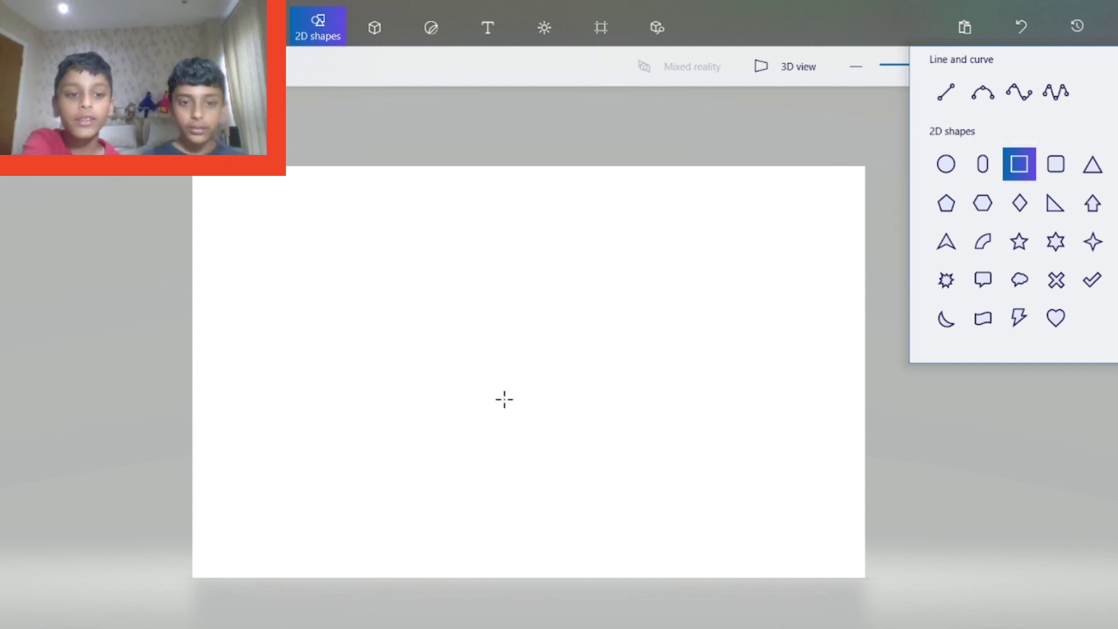
{"action": "left_click_drag", "start_coordinate": [137, 143], "coordinate": [921, 607]}
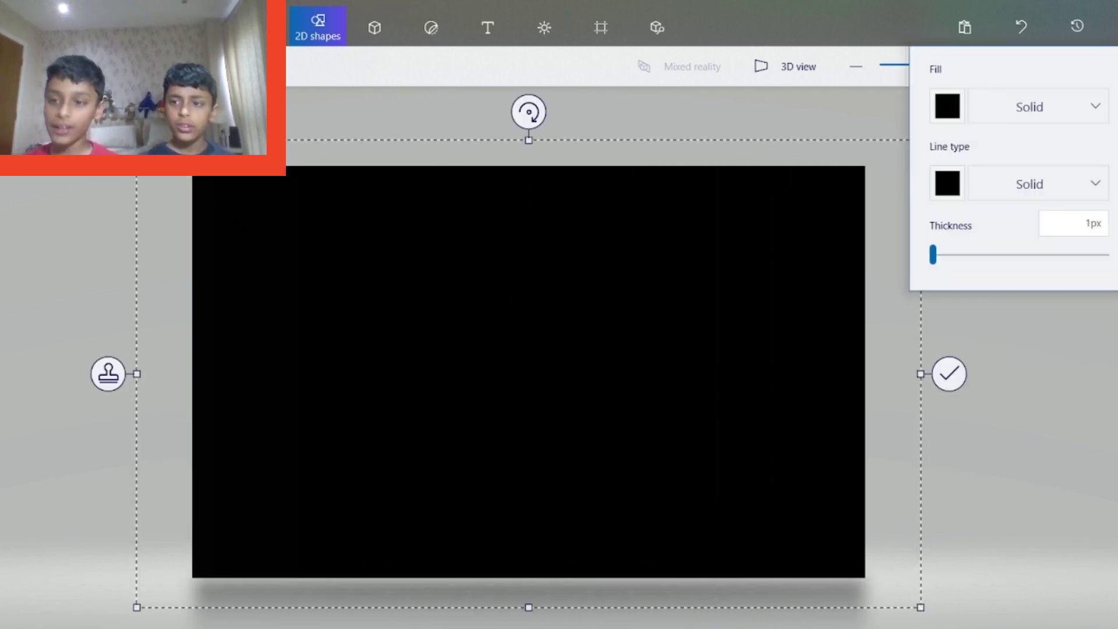
{"action": "left_click", "coordinate": [946, 106]}
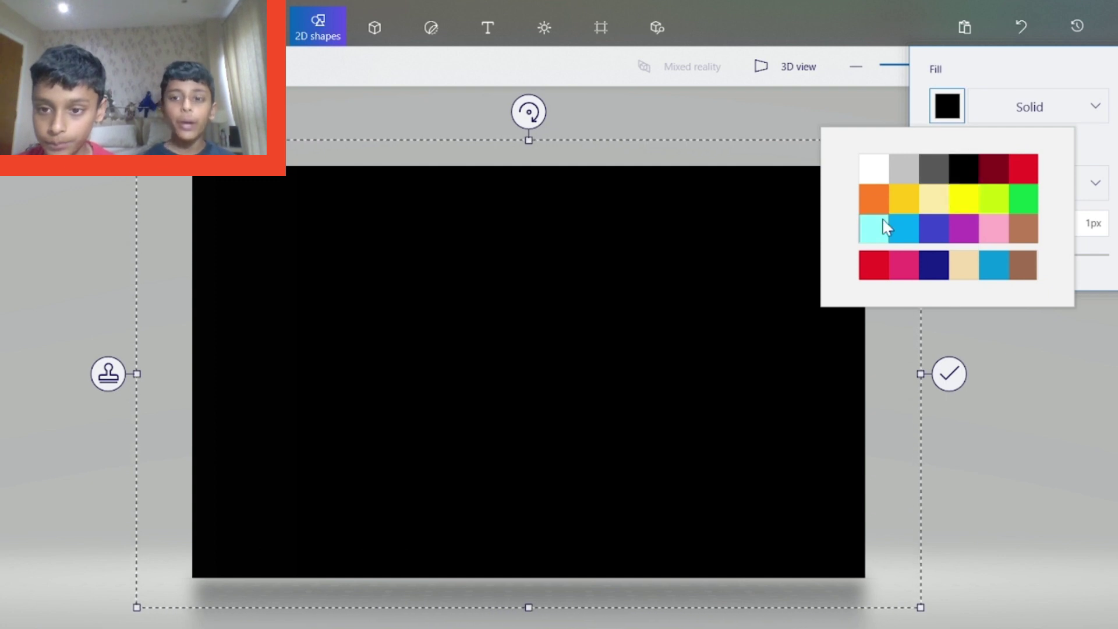
{"action": "left_click", "coordinate": [876, 228]}
{"action": "left_click", "coordinate": [949, 105]}
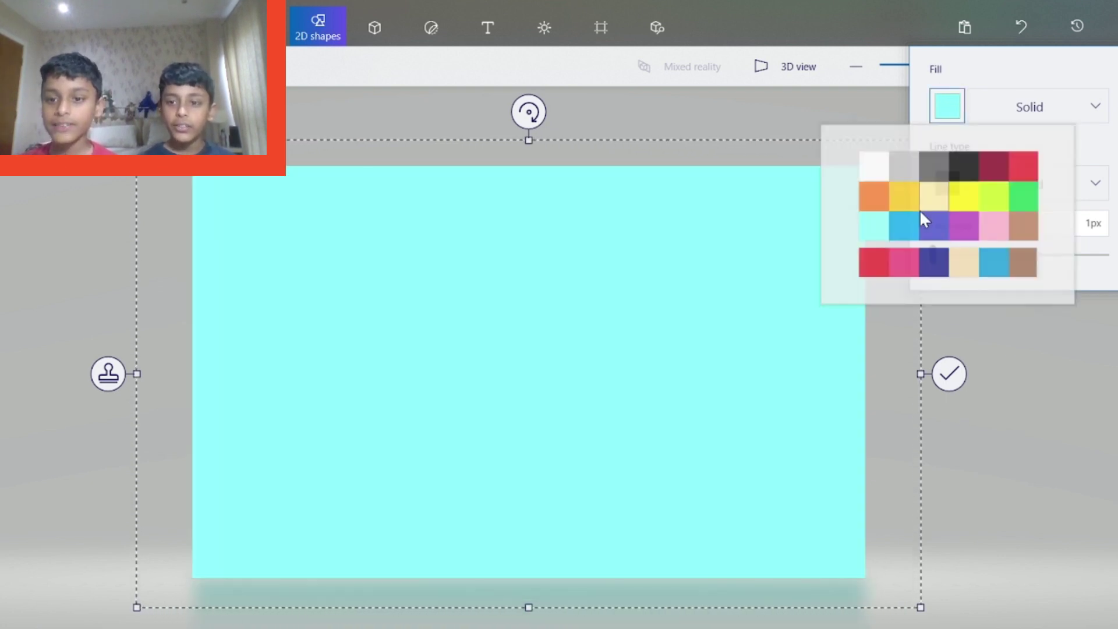
{"action": "left_click", "coordinate": [906, 230]}
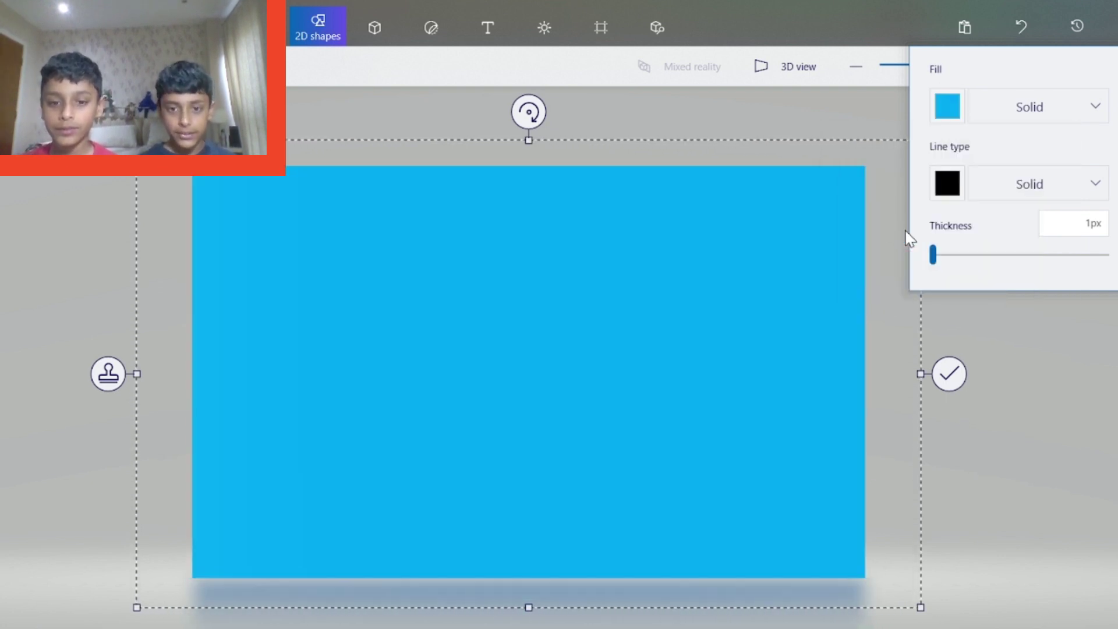
{"action": "left_click", "coordinate": [125, 230]}
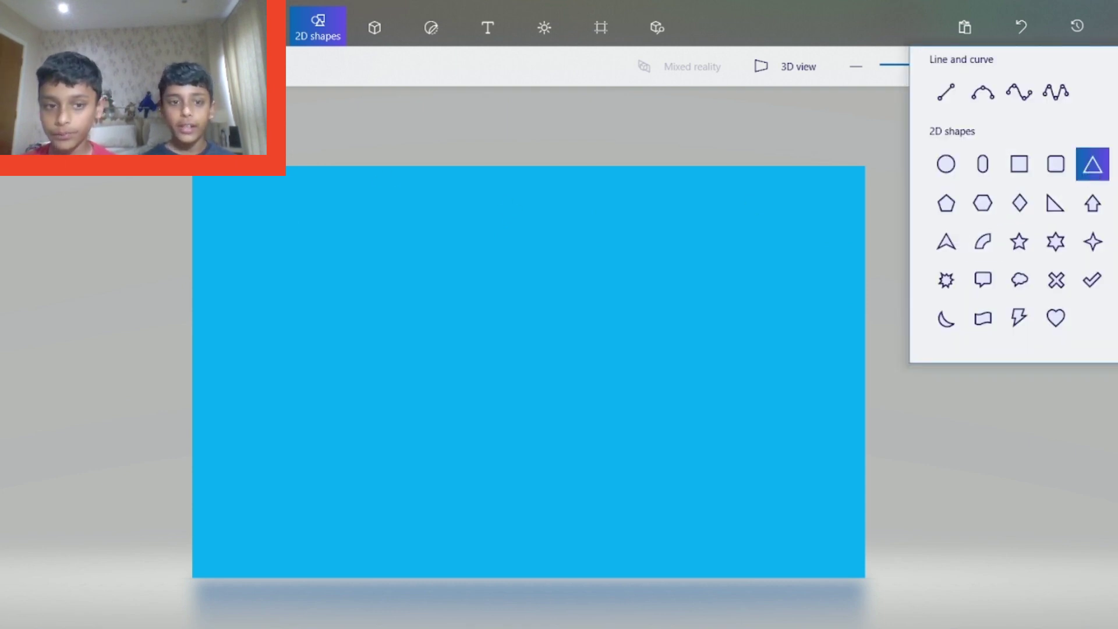
Draw a right triangle against the upper half of the flag's left edge, filled green and without an outline
{"action": "left_click_drag", "start_coordinate": [198, 179], "coordinate": [429, 485]}
{"action": "key", "text": "Delete"}
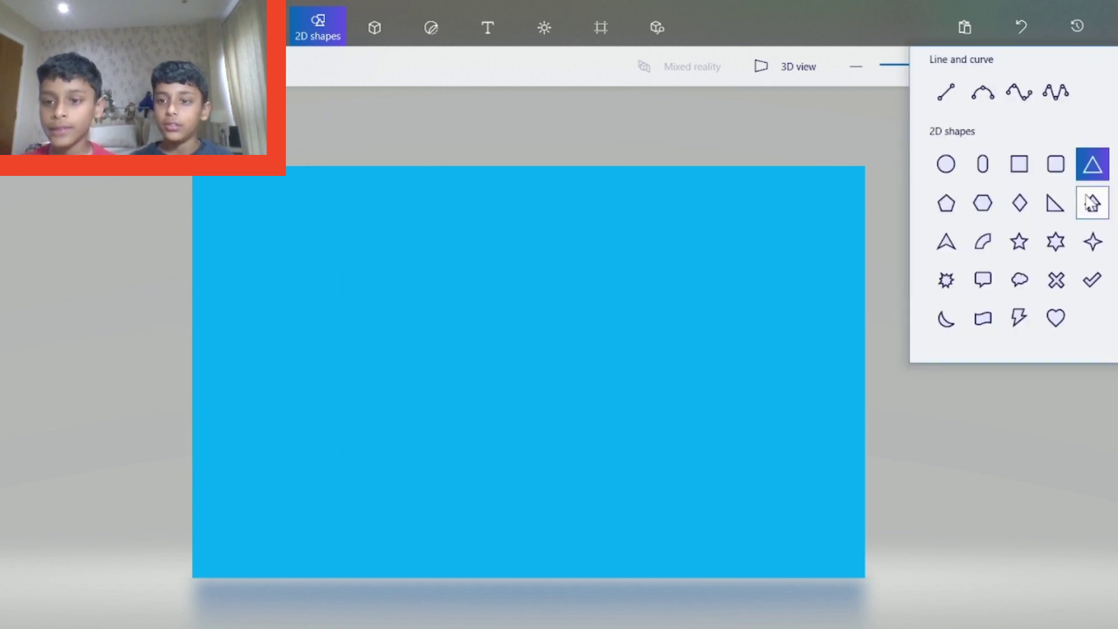
{"action": "left_click", "coordinate": [1054, 208]}
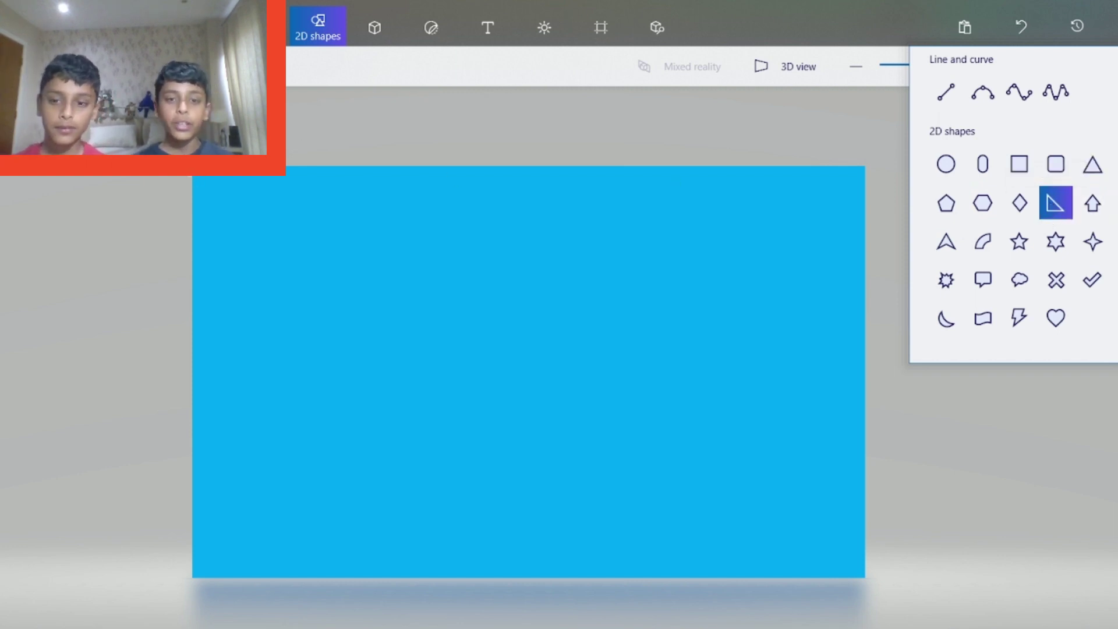
{"action": "left_click_drag", "start_coordinate": [191, 169], "coordinate": [437, 380]}
{"action": "left_click", "coordinate": [960, 109]}
{"action": "left_click", "coordinate": [973, 182]}
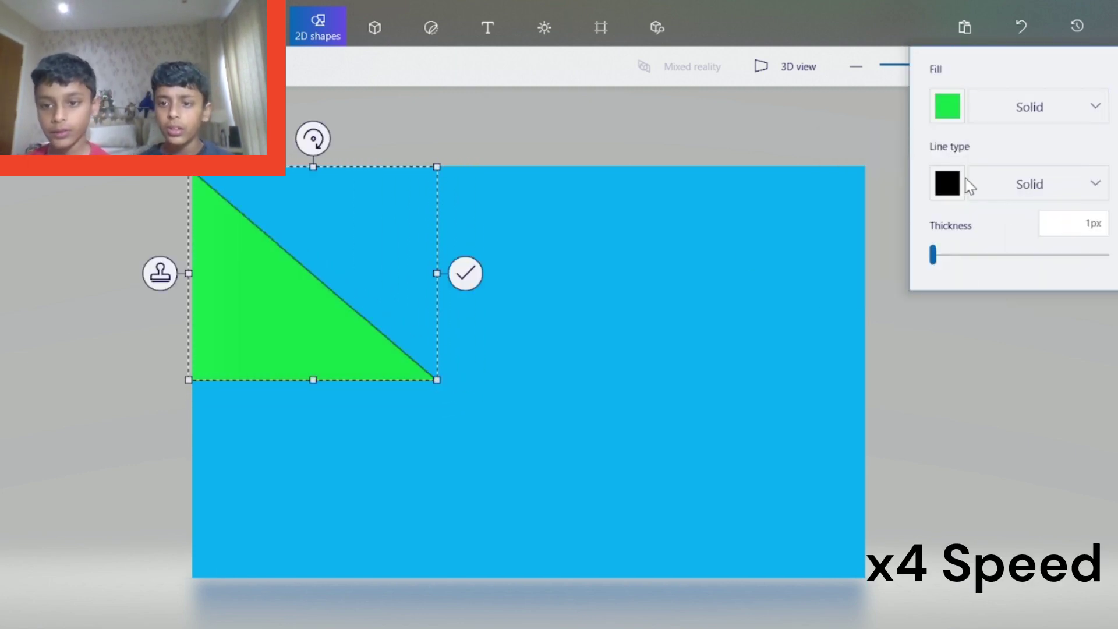
{"action": "left_click", "coordinate": [990, 185]}
{"action": "left_click", "coordinate": [1038, 148]}
{"action": "left_click", "coordinate": [275, 315]}
{"action": "left_click", "coordinate": [1093, 164]}
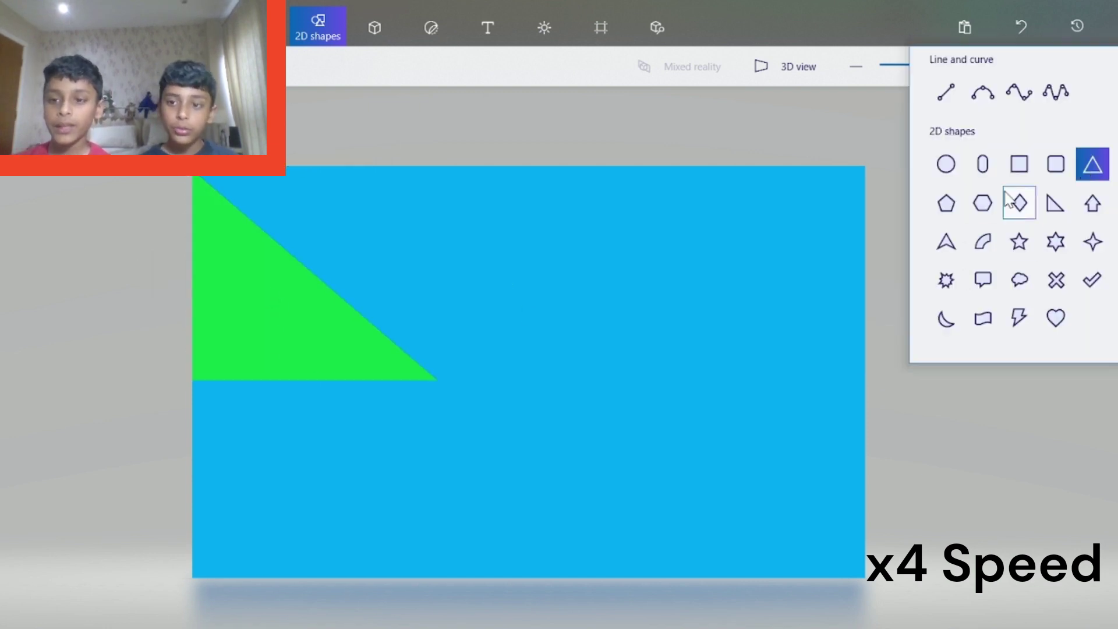
{"action": "left_click", "coordinate": [1045, 192]}
{"action": "left_click_drag", "start_coordinate": [192, 396], "coordinate": [818, 172]}
{"action": "key", "text": "Escape"}
{"action": "key", "text": "Escape"}
Draw a thin straight line from the green triangle's tip diagonally down to the canvas's lower edge near the left corner
{"action": "left_click", "coordinate": [947, 92]}
{"action": "left_click_drag", "start_coordinate": [411, 359], "coordinate": [187, 584]}
{"action": "left_click_drag", "start_coordinate": [304, 461], "coordinate": [322, 479]}
Try to paint the area beneath the green triangle with a thick green brush, and undo the stroke
{"action": "left_click", "coordinate": [262, 27]}
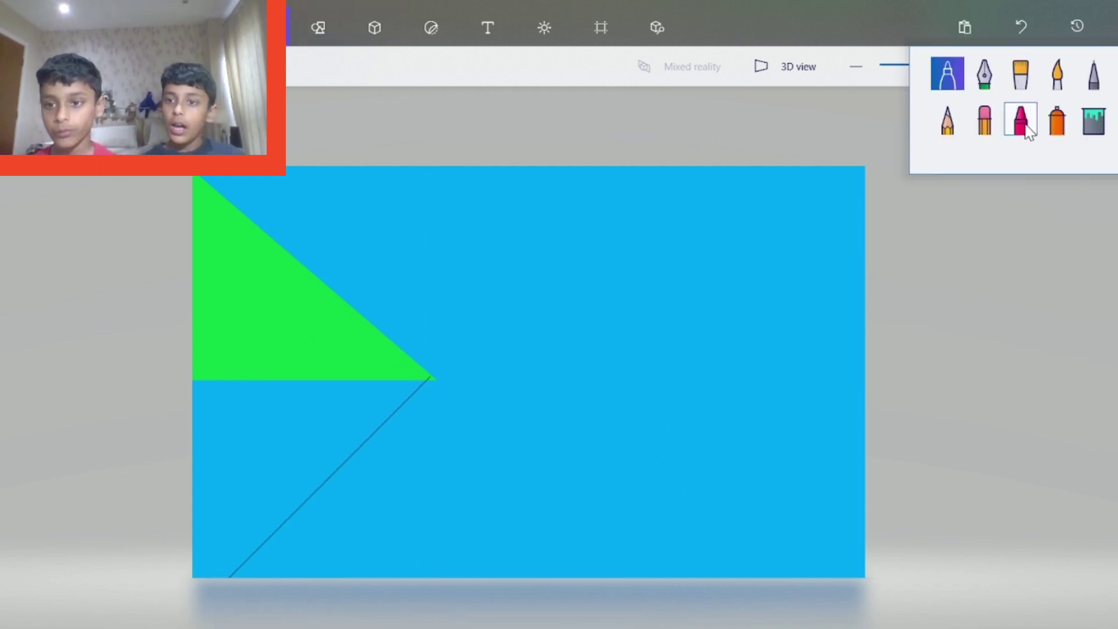
{"action": "left_click", "coordinate": [1024, 125]}
{"action": "left_click", "coordinate": [1113, 319]}
{"action": "left_click", "coordinate": [1087, 353]}
{"action": "left_click", "coordinate": [1113, 193]}
{"action": "left_click", "coordinate": [1065, 170]}
{"action": "mouse_move", "coordinate": [229, 457]}
{"action": "left_mouse_down"}
{"action": "mouse_move", "coordinate": [200, 562]}
{"action": "mouse_move", "coordinate": [462, 360]}
{"action": "left_mouse_up"}
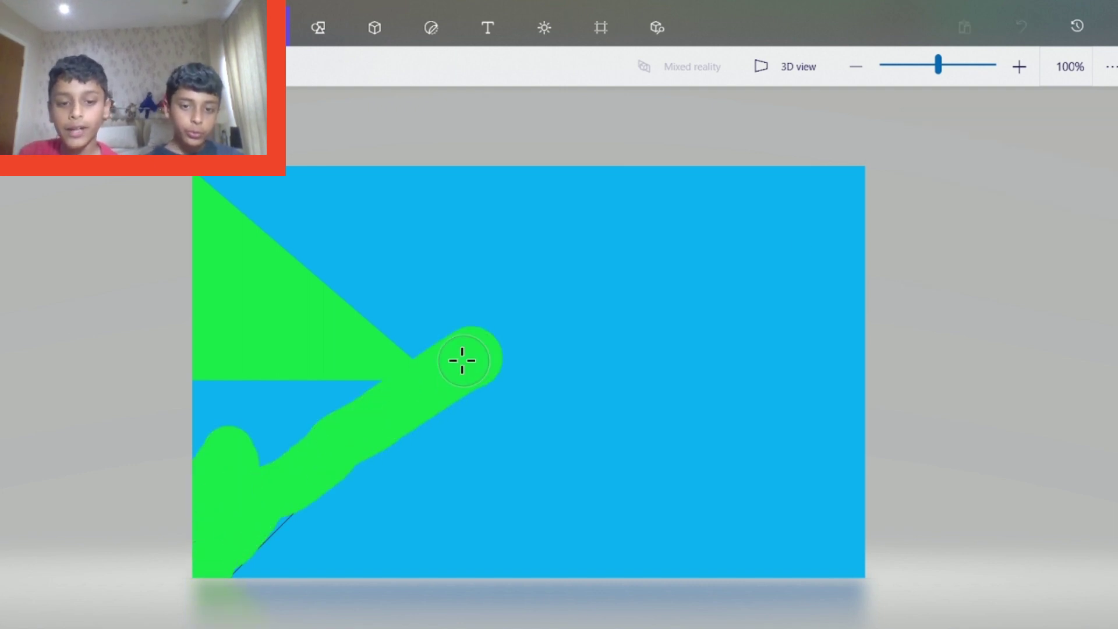
{"action": "key", "text": "ctrl+z"}
Fill the area enclosed by the green triangle, the diagonal line and the left edge with green
{"action": "left_click", "coordinate": [1111, 125]}
{"action": "left_click", "coordinate": [1090, 128]}
{"action": "left_click", "coordinate": [259, 444]}
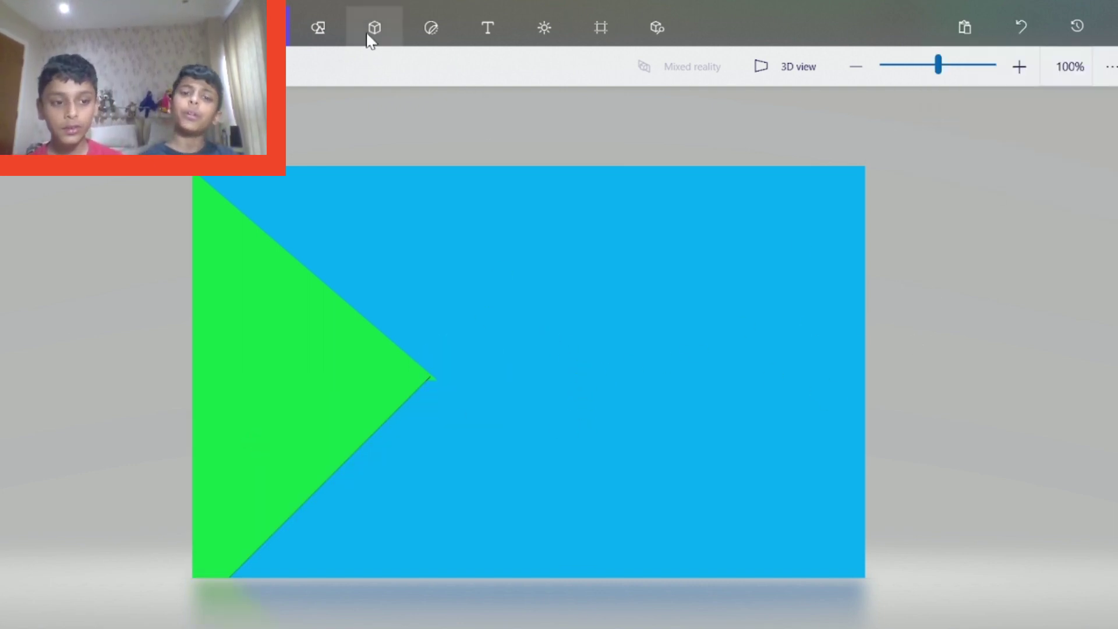
Draw a thin horizontal rectangle from the flag's right edge to the green triangle's tip and fill it white
{"action": "left_click", "coordinate": [318, 28]}
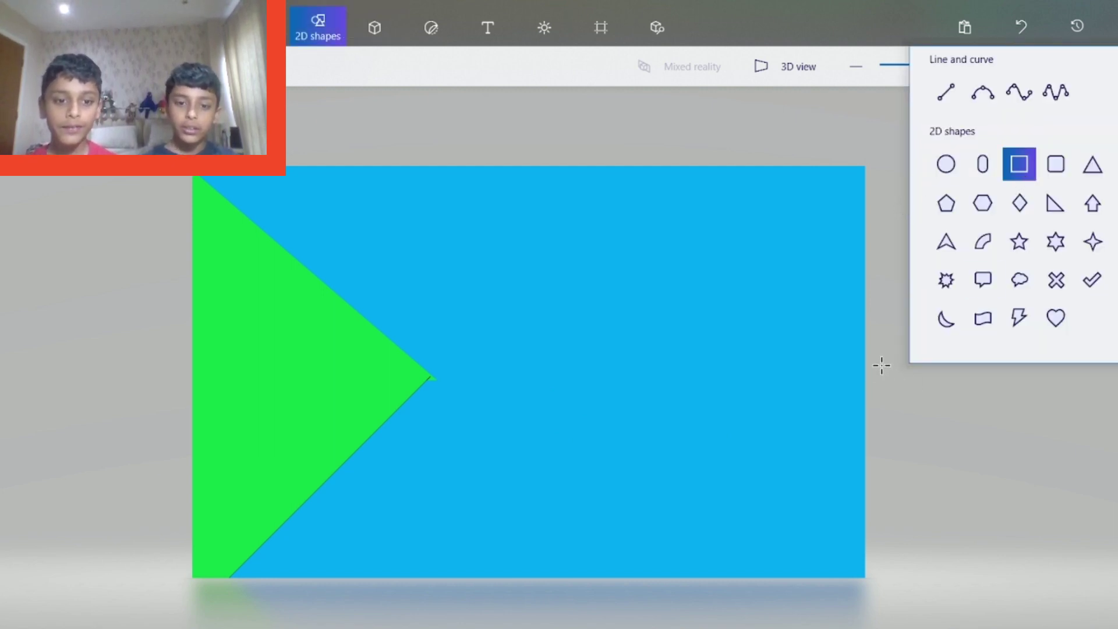
{"action": "left_click_drag", "start_coordinate": [882, 366], "coordinate": [395, 401]}
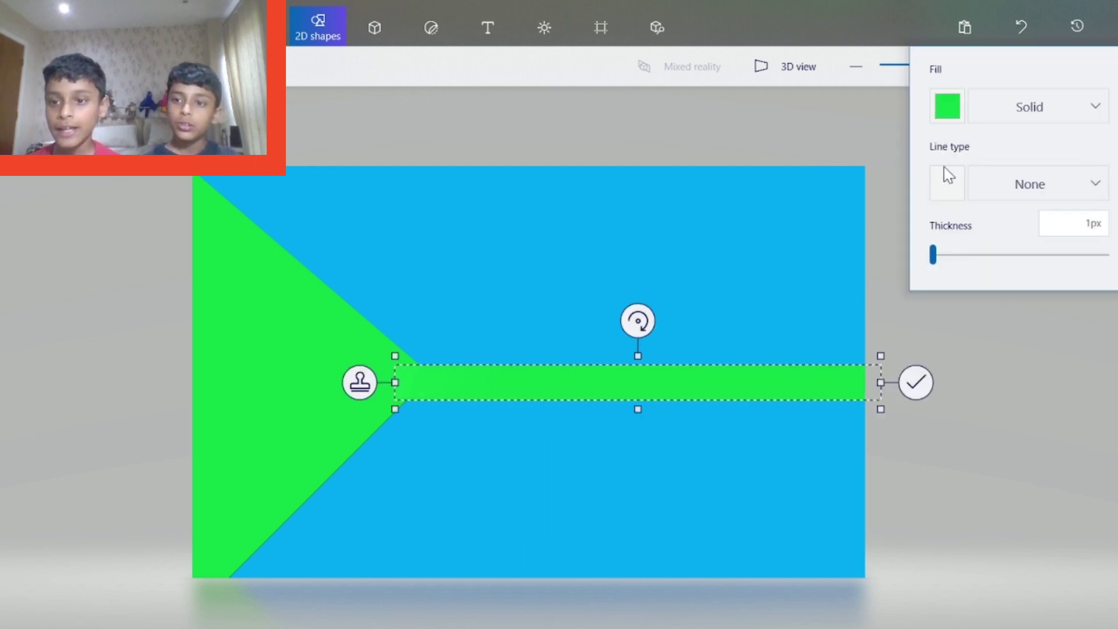
{"action": "left_click", "coordinate": [948, 174]}
{"action": "left_click", "coordinate": [947, 106]}
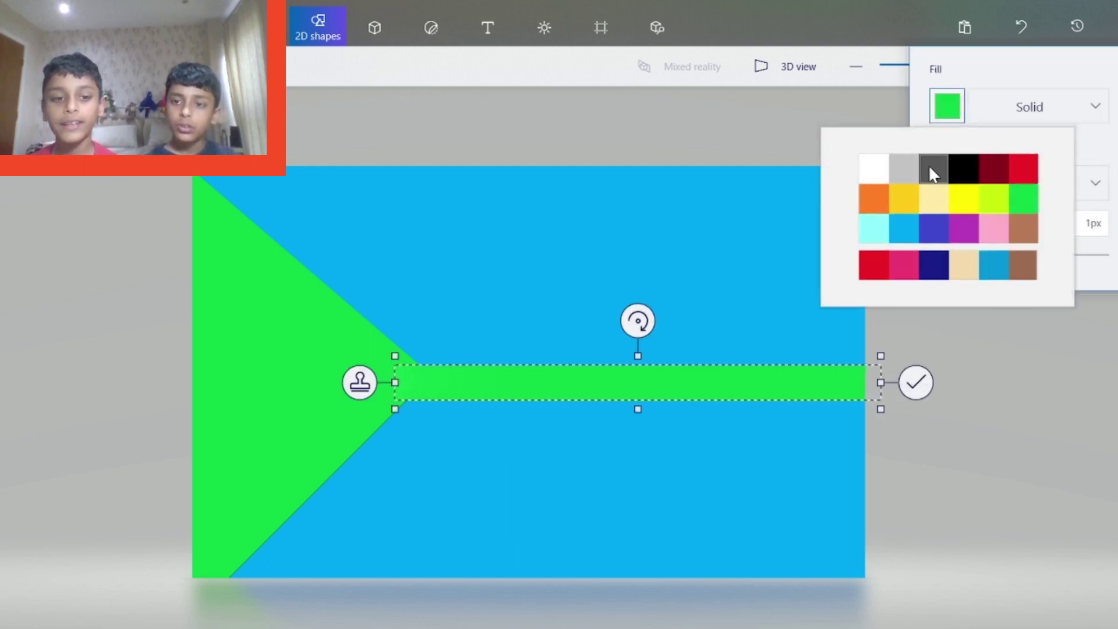
{"action": "left_click", "coordinate": [871, 167]}
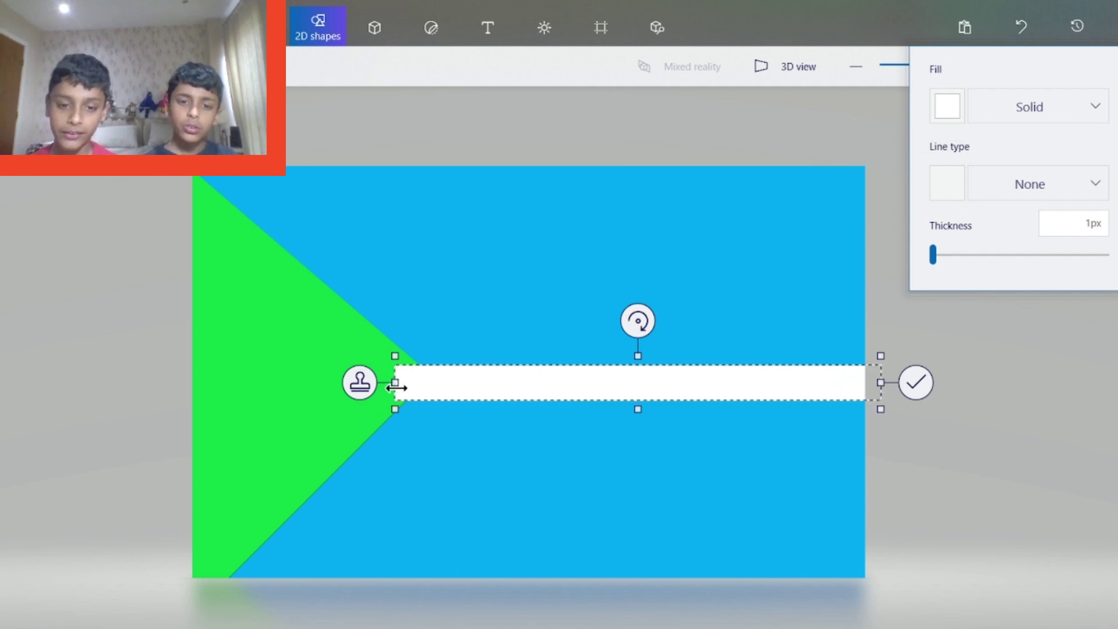
Shorten the white band to start at the triangle's tip, make it much taller both upwards and downwards, and place it
{"action": "left_click_drag", "start_coordinate": [396, 387], "coordinate": [423, 385]}
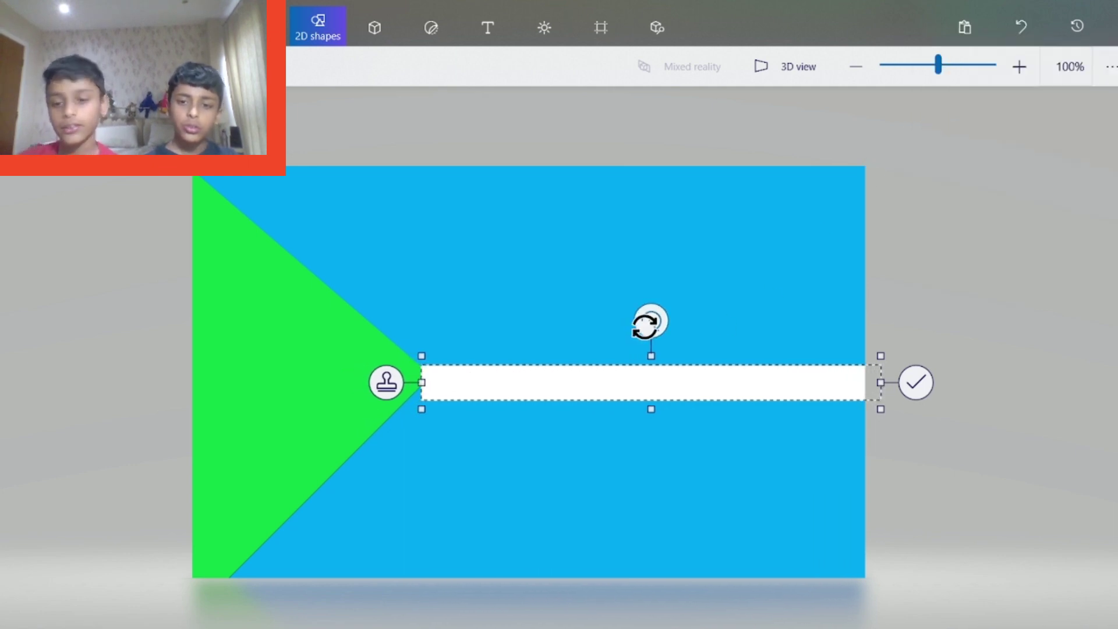
{"action": "left_click_drag", "start_coordinate": [651, 356], "coordinate": [643, 348]}
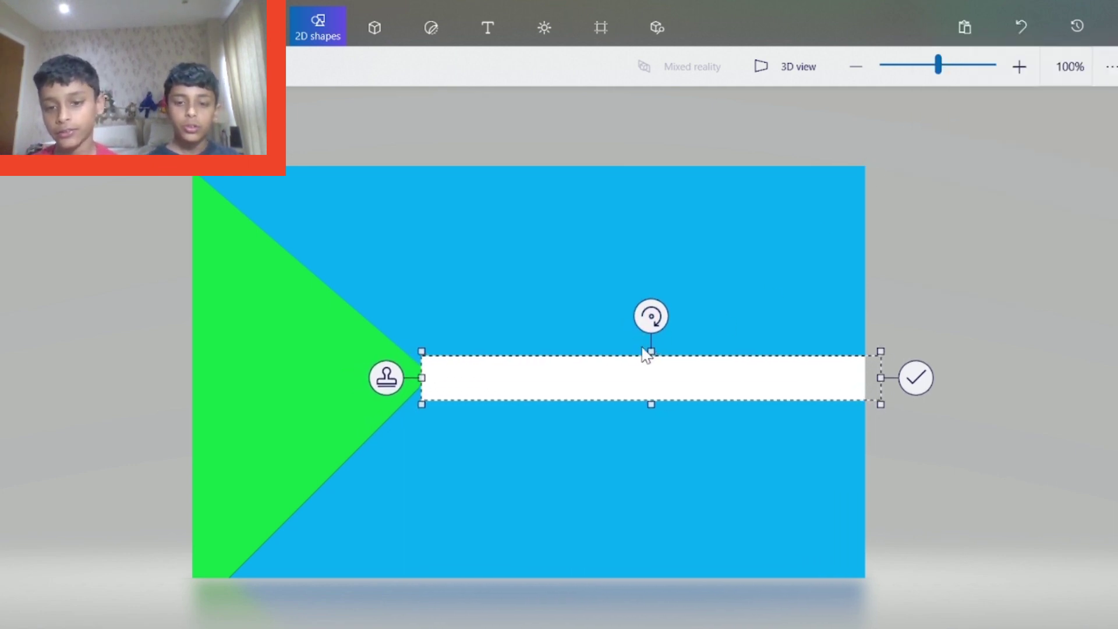
{"action": "left_click_drag", "start_coordinate": [464, 379], "coordinate": [461, 387]}
{"action": "left_click_drag", "start_coordinate": [639, 408], "coordinate": [636, 444]}
{"action": "left_click_drag", "start_coordinate": [637, 356], "coordinate": [630, 327]}
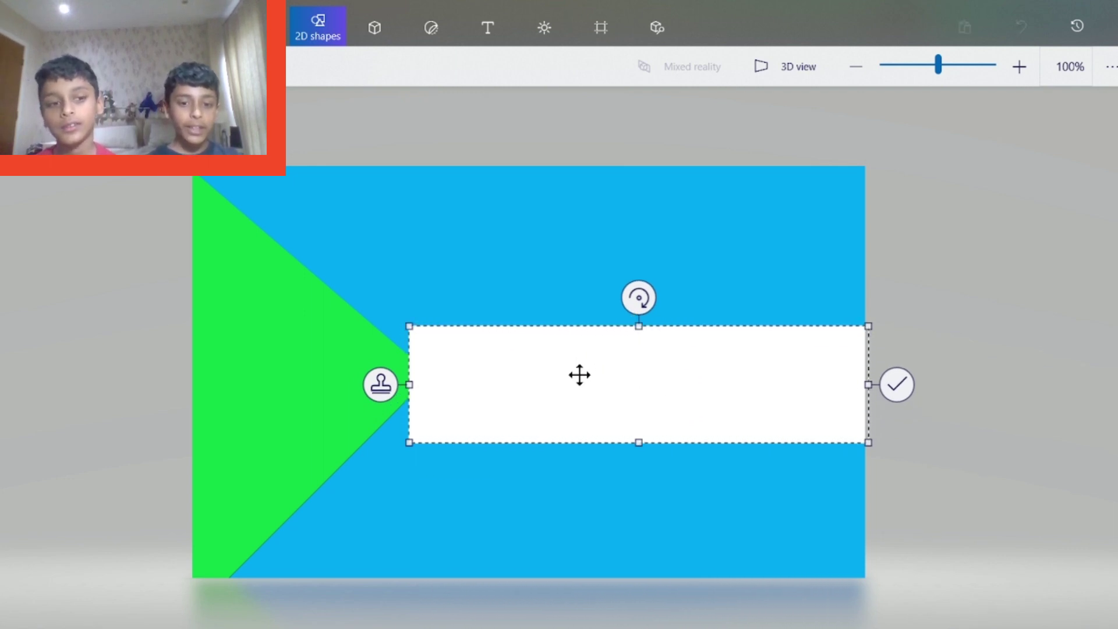
{"action": "left_click_drag", "start_coordinate": [579, 375], "coordinate": [592, 372]}
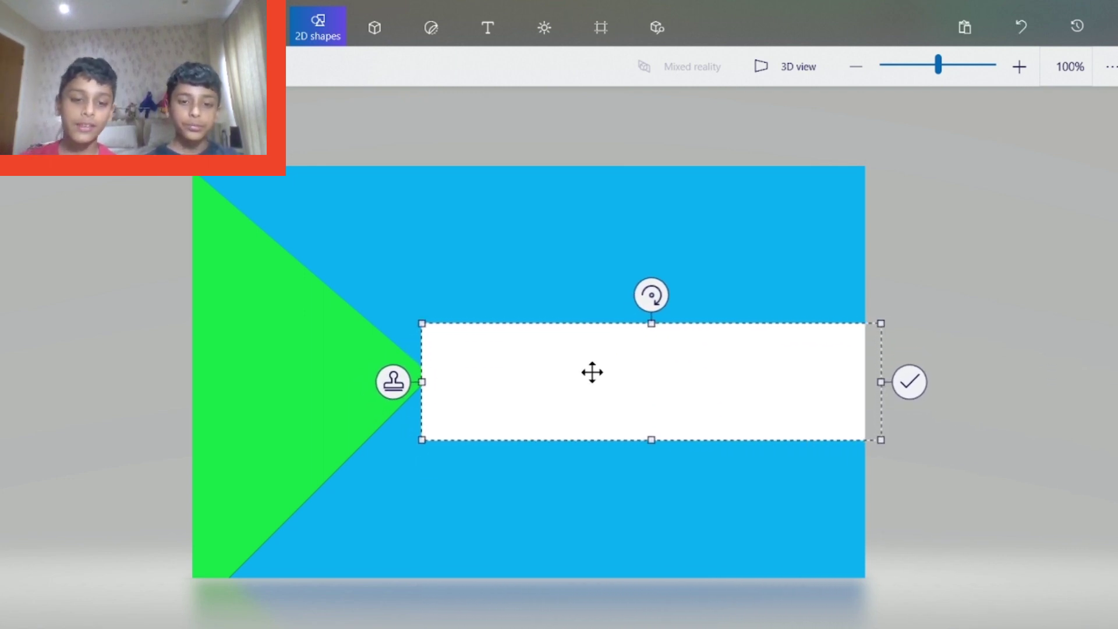
{"action": "left_click", "coordinate": [1025, 446]}
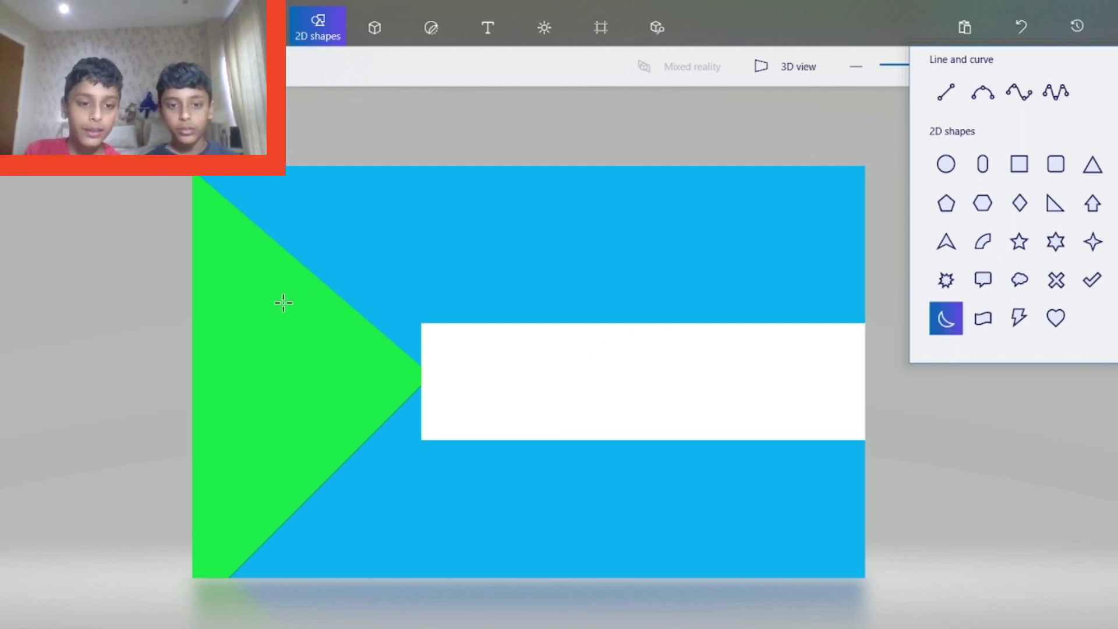
Draw a red crescent inside the green triangle near the left edge and a small red five-pointed star beside it
{"action": "left_click_drag", "start_coordinate": [280, 301], "coordinate": [204, 438]}
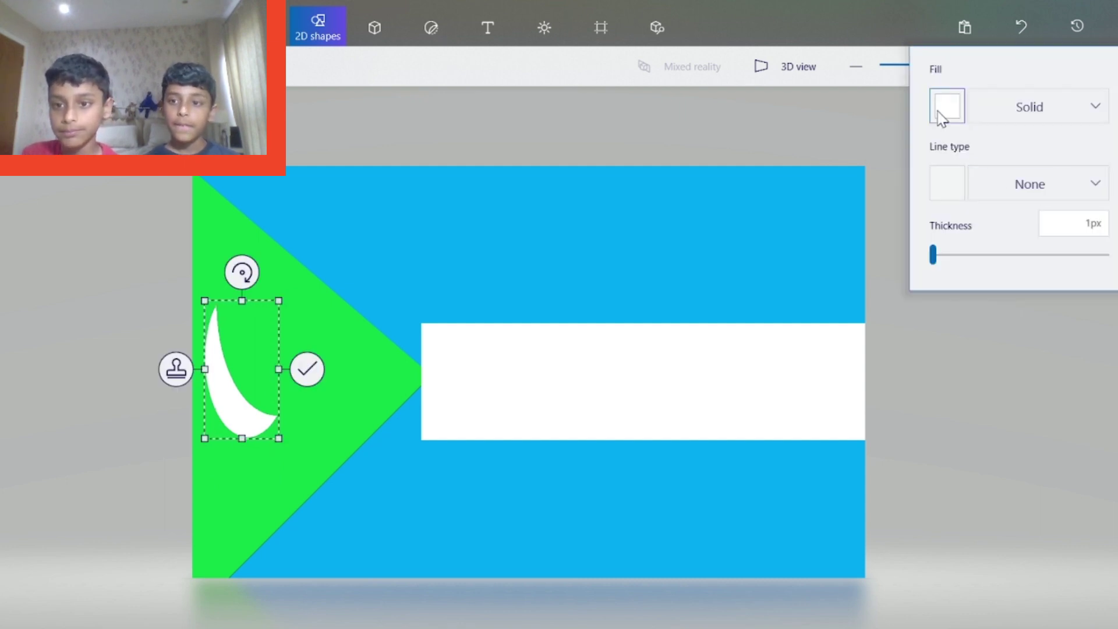
{"action": "left_click", "coordinate": [942, 110]}
{"action": "left_click", "coordinate": [1026, 177]}
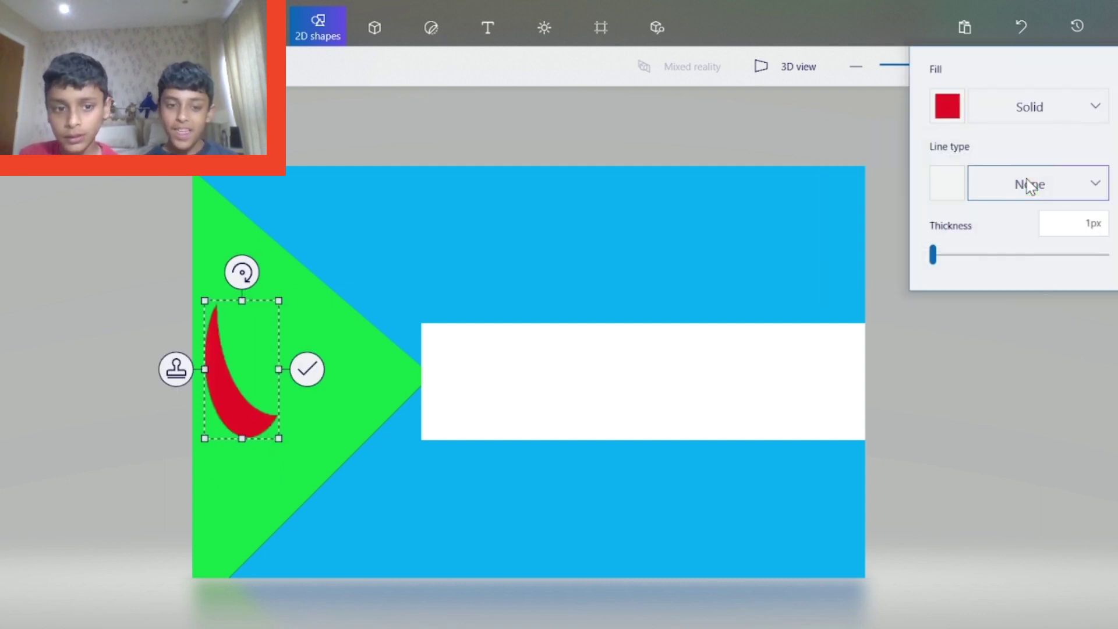
{"action": "left_click", "coordinate": [1090, 398]}
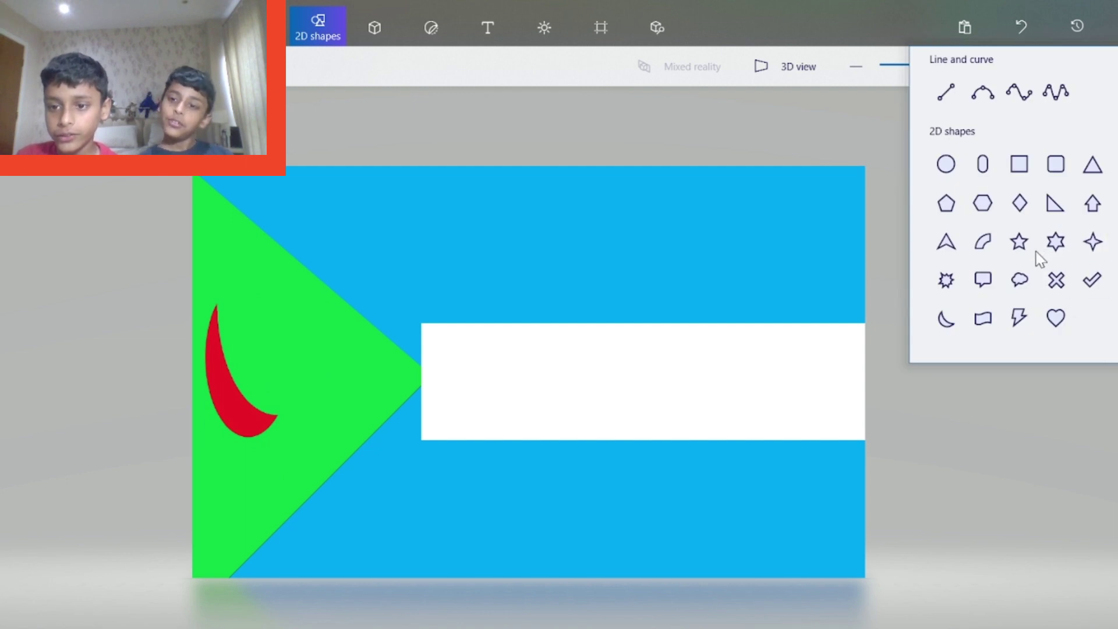
{"action": "left_click_drag", "start_coordinate": [296, 343], "coordinate": [360, 395]}
{"action": "left_click", "coordinate": [968, 298]}
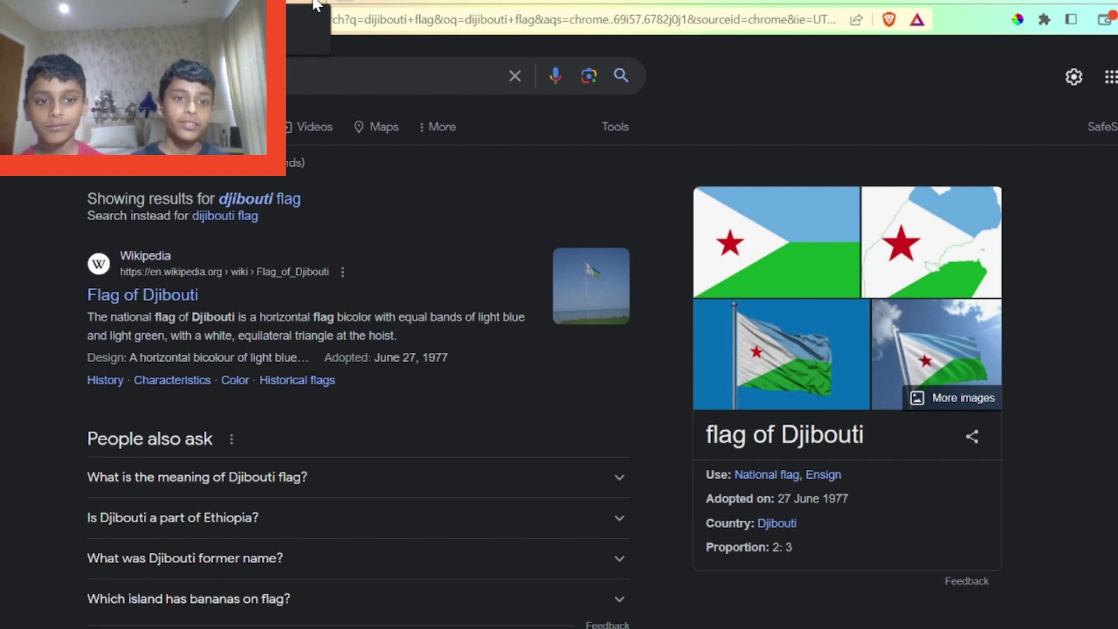
Switch to the browser's random country generator and pick another random country for the next flag
{"action": "left_click", "coordinate": [315, 5]}
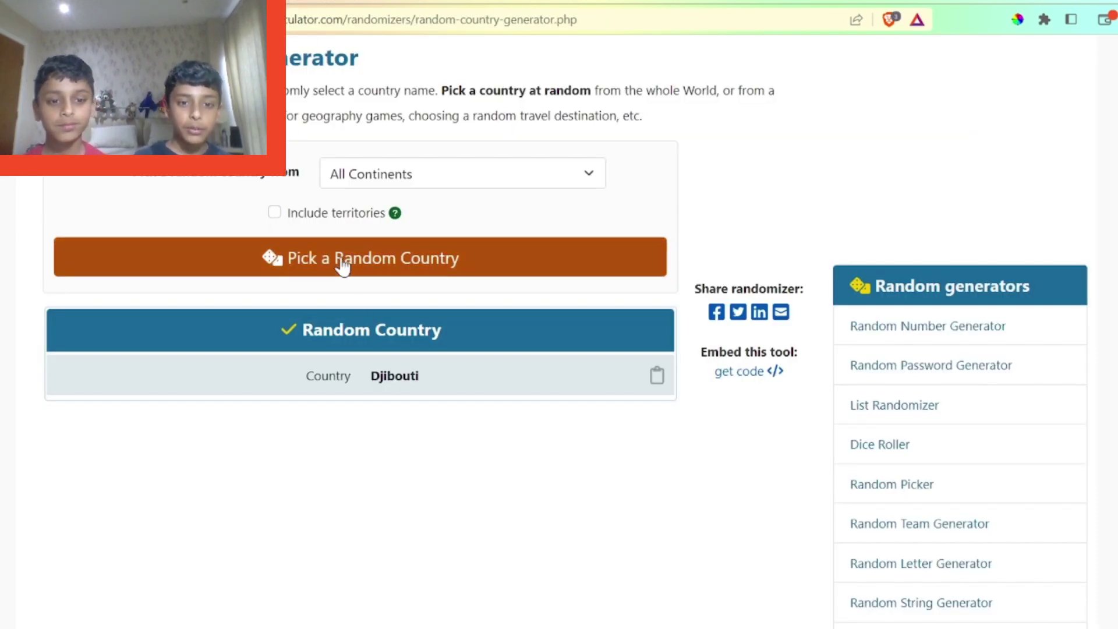
{"action": "left_click", "coordinate": [347, 266]}
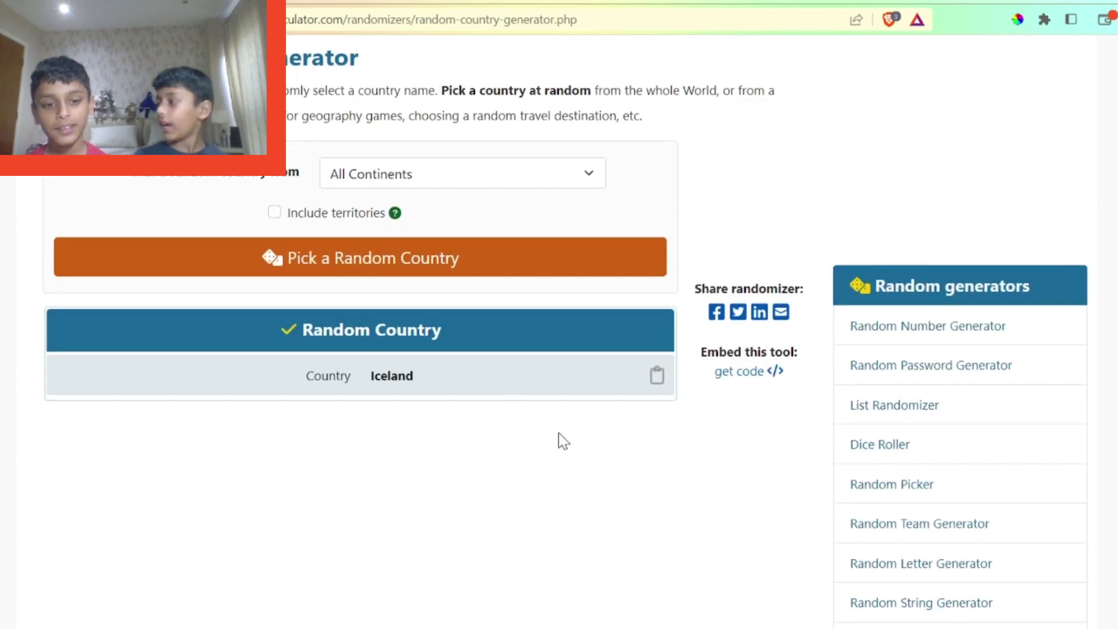
Go back to Paint 3D and undo the blue, green, white and red flag drawing until the canvas is blank
{"action": "key", "text": "alt+Tab"}
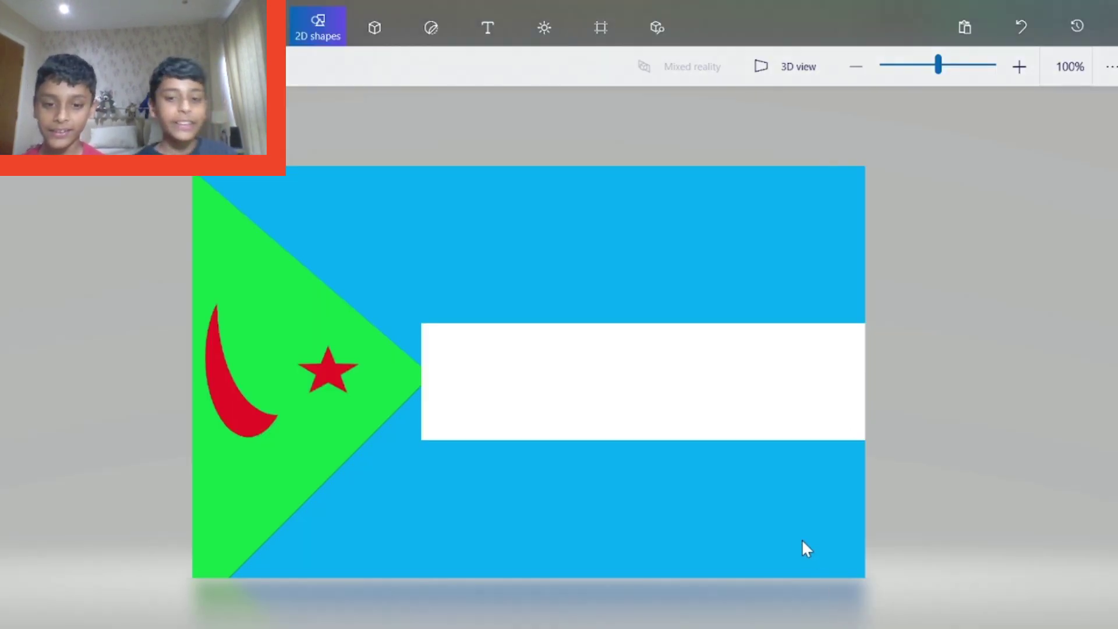
{"action": "key", "text": "ctrl+z"}
{"action": "key", "text": "ctrl+z"}
{"action": "key", "text": "ctrl+z"}
{"action": "key", "text": "ctrl+z"}
{"action": "key", "text": "ctrl+z"}
{"action": "key", "text": "ctrl+z"}
{"action": "key", "text": "ctrl+z"}
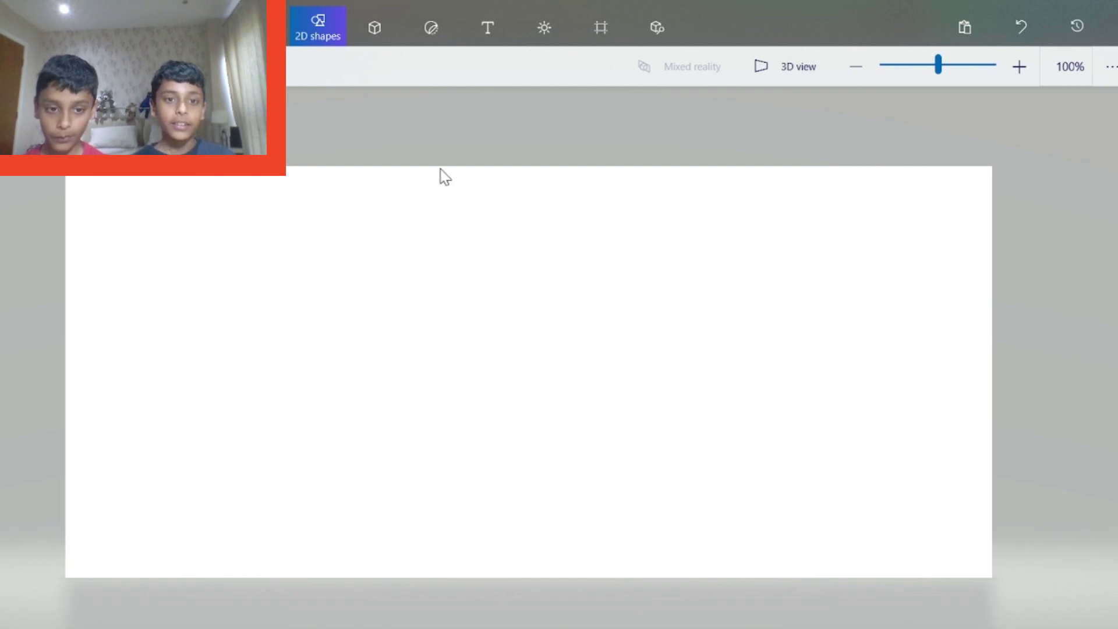
Undo the remaining canvas widening and cover the whole canvas with a solid blue rectangle
{"action": "key", "text": "ctrl+z"}
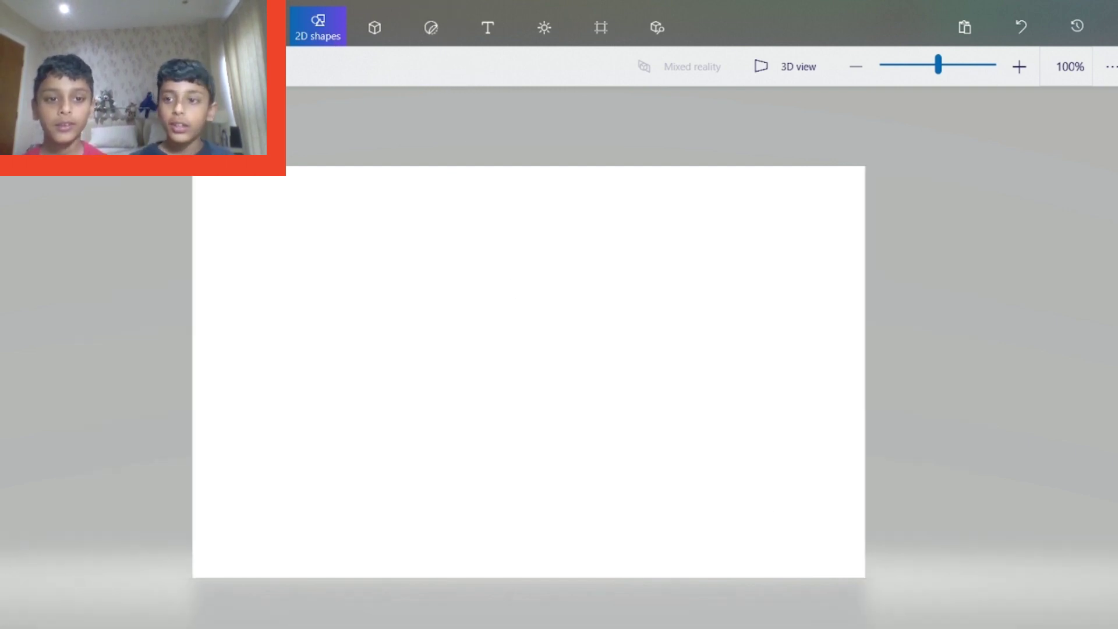
{"action": "left_click", "coordinate": [1020, 166]}
{"action": "left_click_drag", "start_coordinate": [143, 134], "coordinate": [1064, 620]}
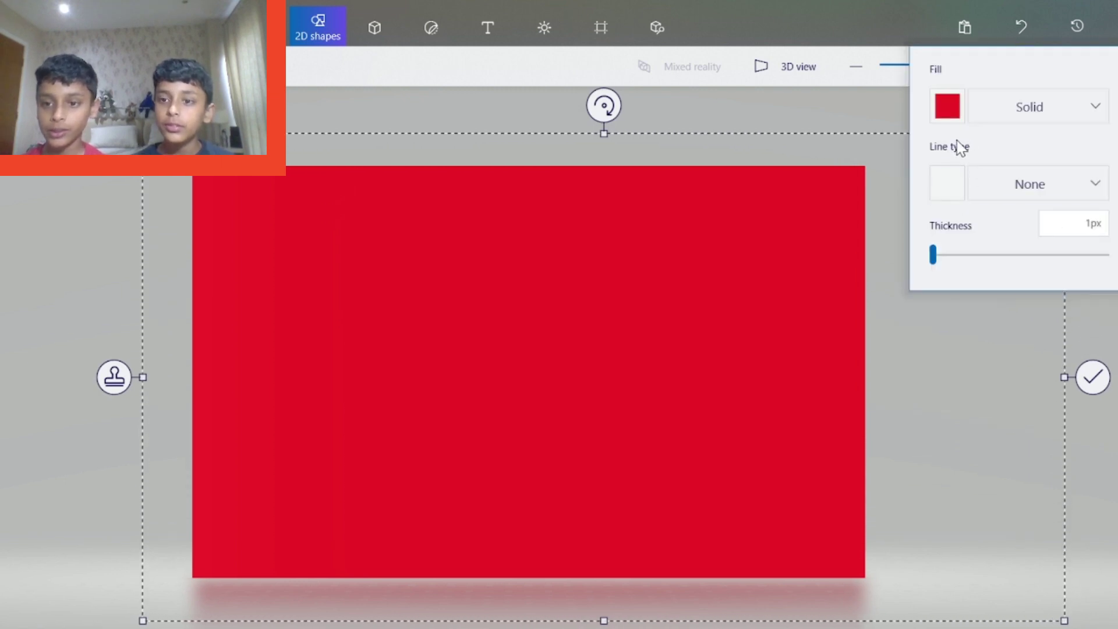
{"action": "left_click", "coordinate": [948, 106]}
{"action": "left_click", "coordinate": [930, 229]}
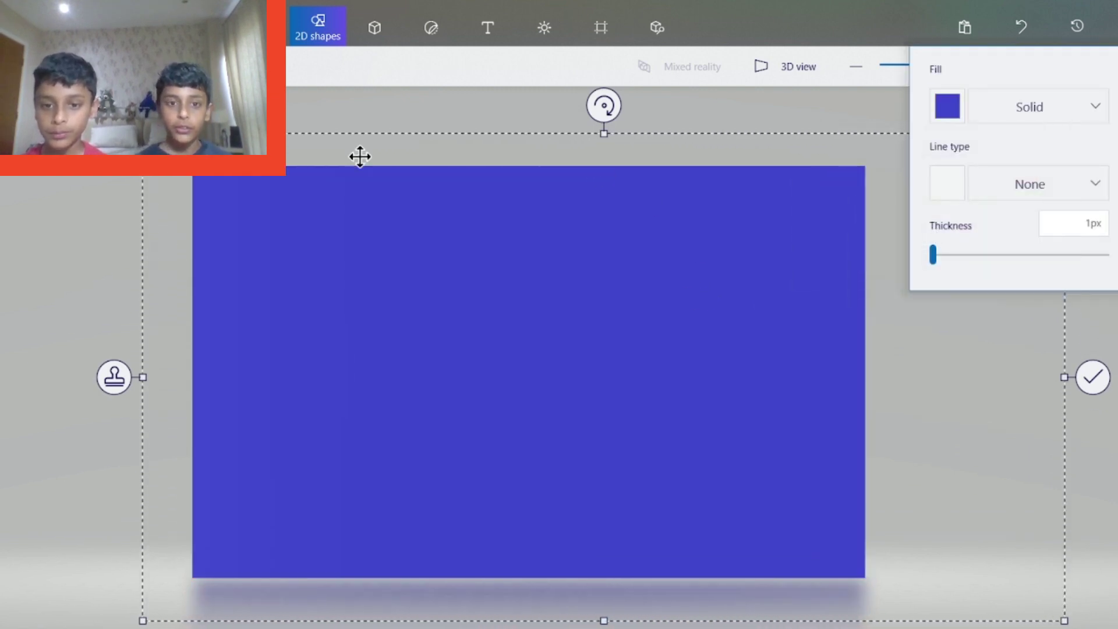
{"action": "left_click", "coordinate": [75, 222]}
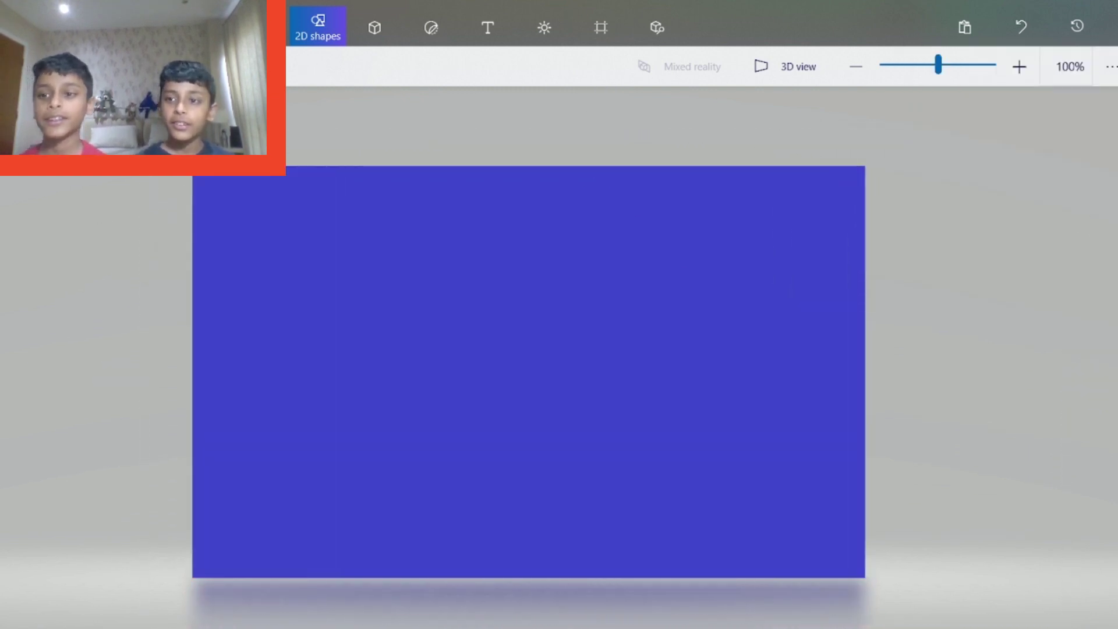
{"action": "left_click", "coordinate": [1014, 169]}
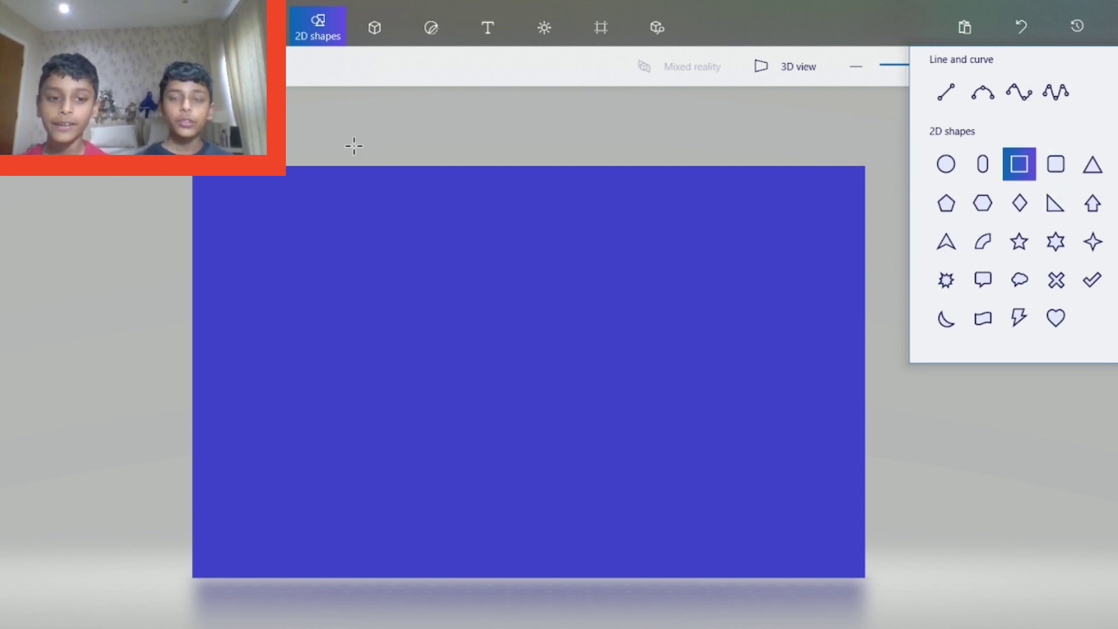
{"action": "left_click_drag", "start_coordinate": [356, 151], "coordinate": [434, 602]}
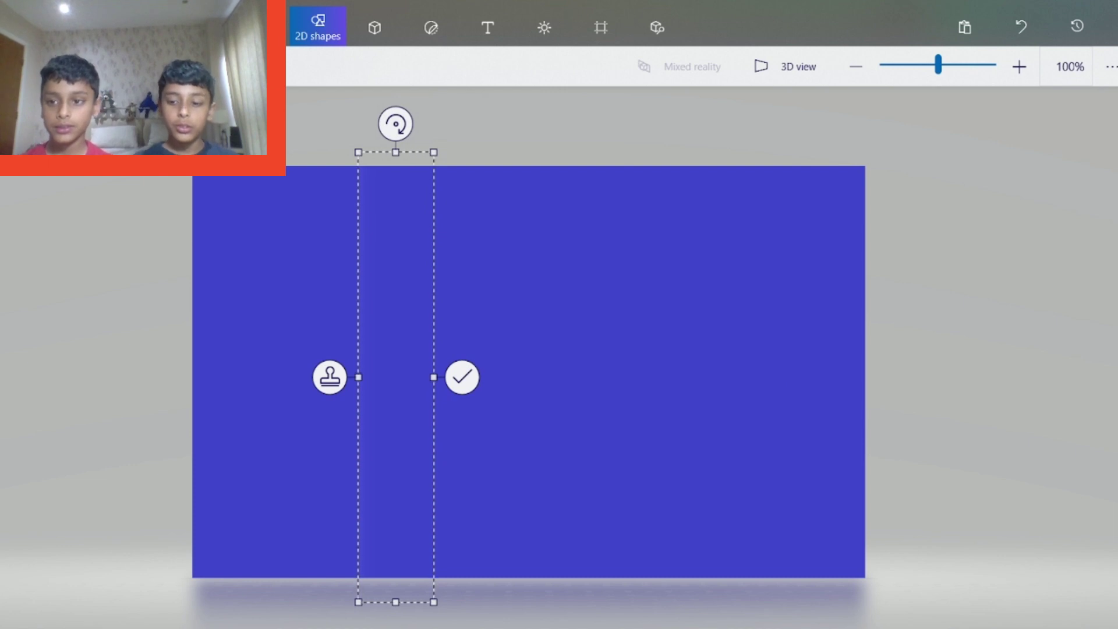
{"action": "key", "text": "Delete"}
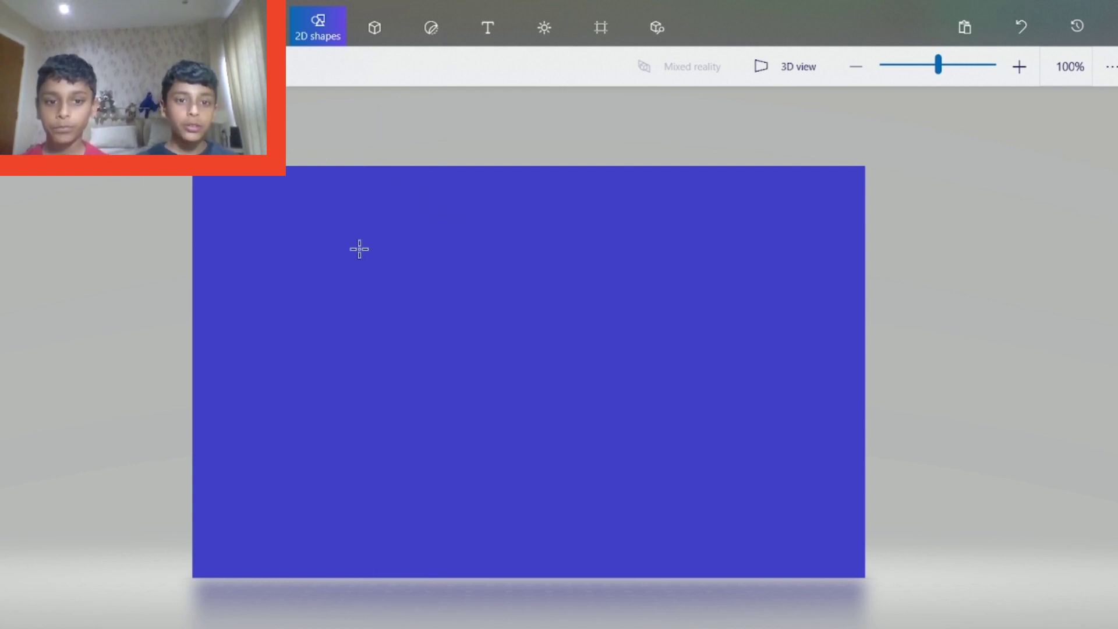
{"action": "left_click_drag", "start_coordinate": [307, 138], "coordinate": [425, 591]}
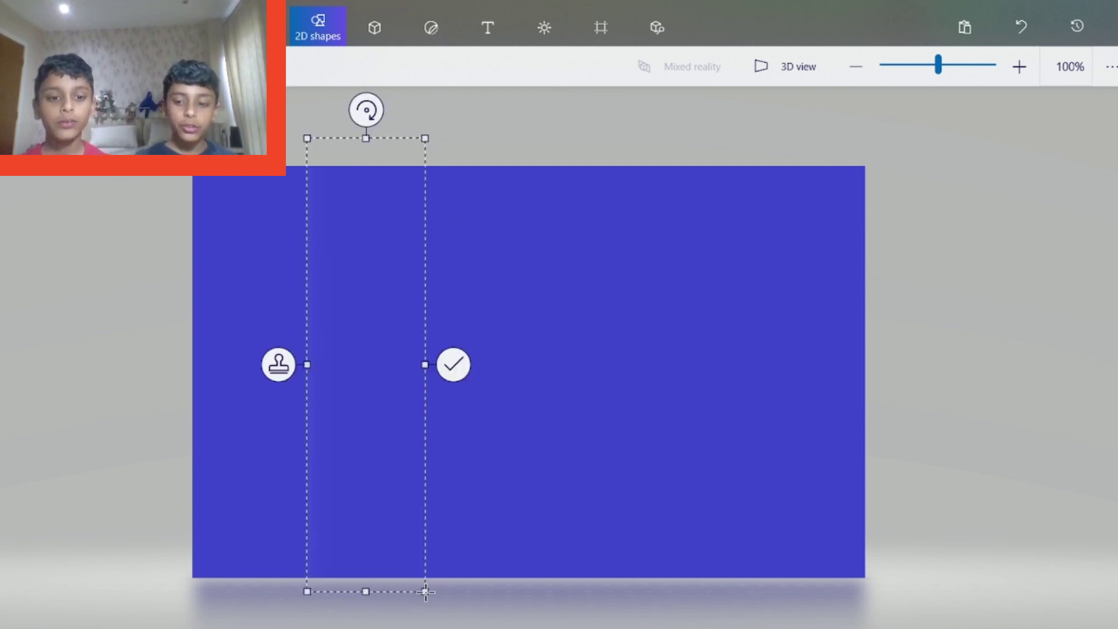
{"action": "key", "text": "Escape"}
{"action": "left_click", "coordinate": [349, 402]}
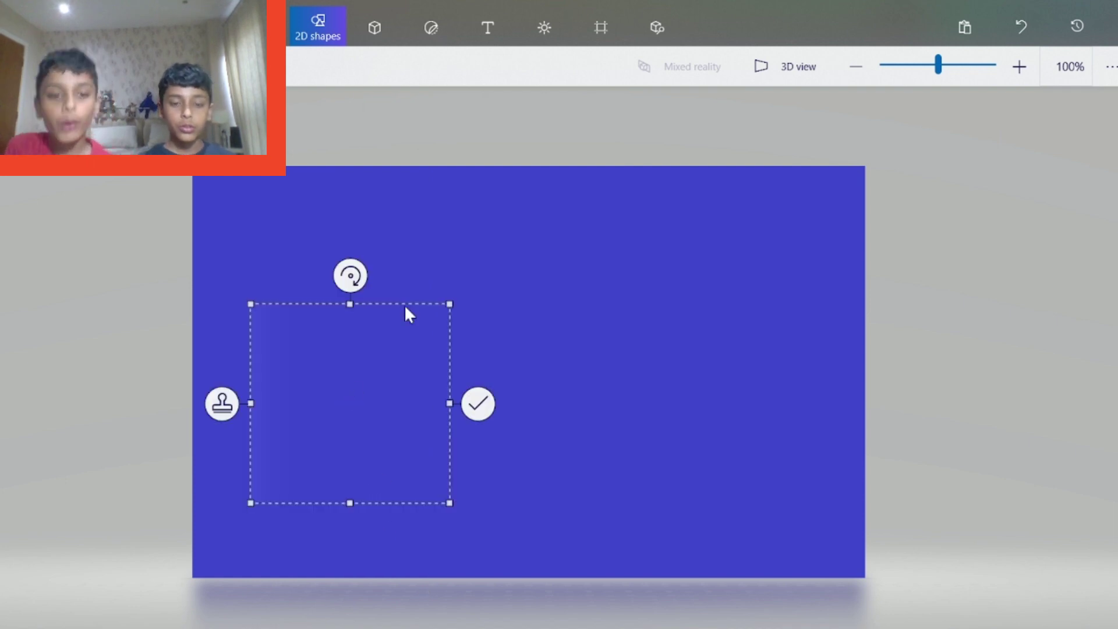
{"action": "key", "text": "Escape"}
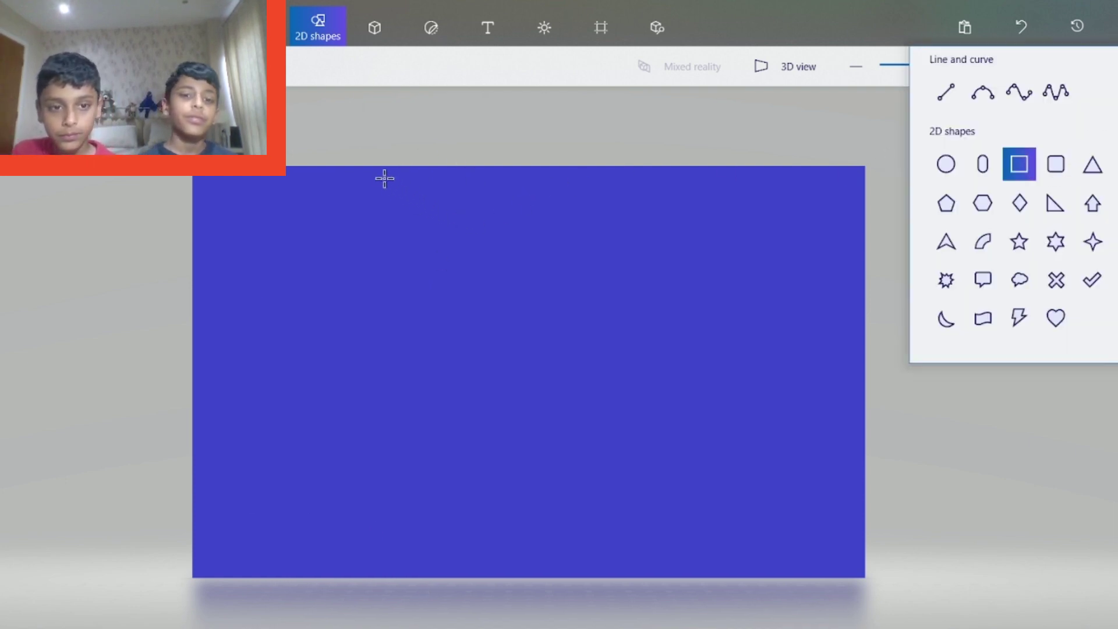
Draw a white cross over the blue background from a full-height vertical band left of centre and a full-width horizontal band across the middle
{"action": "left_click_drag", "start_coordinate": [386, 159], "coordinate": [492, 593]}
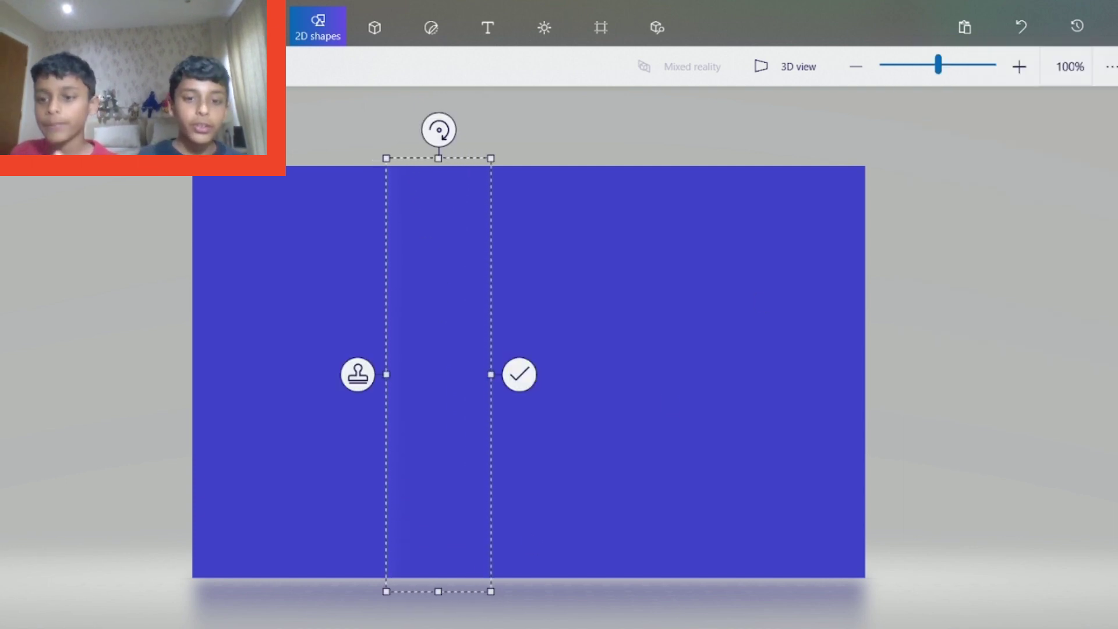
{"action": "left_click_drag", "start_coordinate": [426, 271], "coordinate": [403, 271]}
{"action": "left_click", "coordinate": [948, 109]}
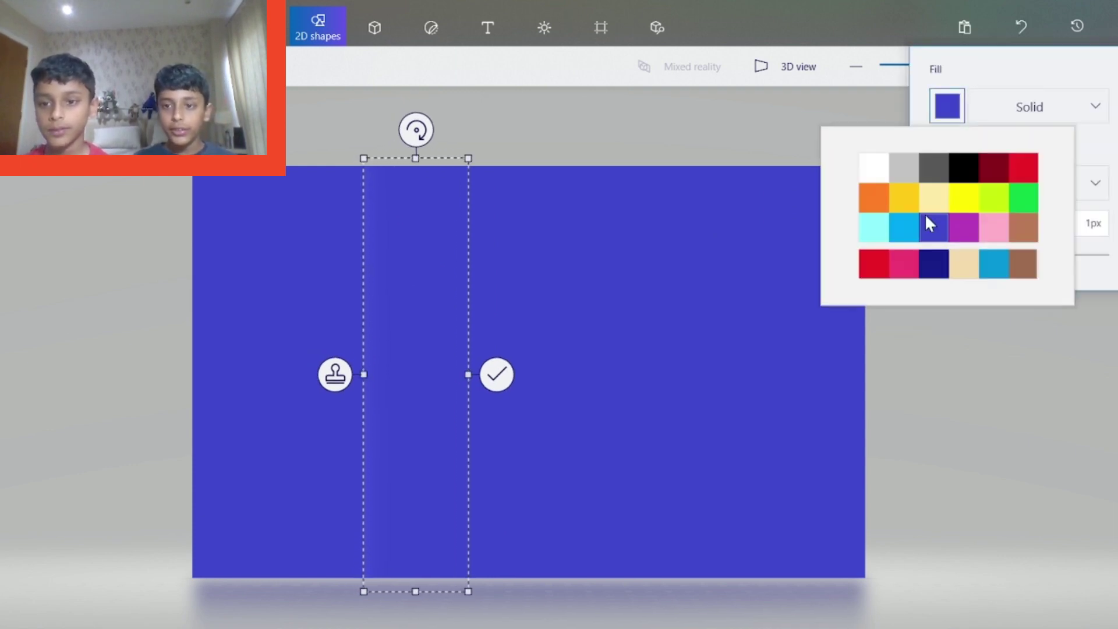
{"action": "left_click", "coordinate": [872, 168]}
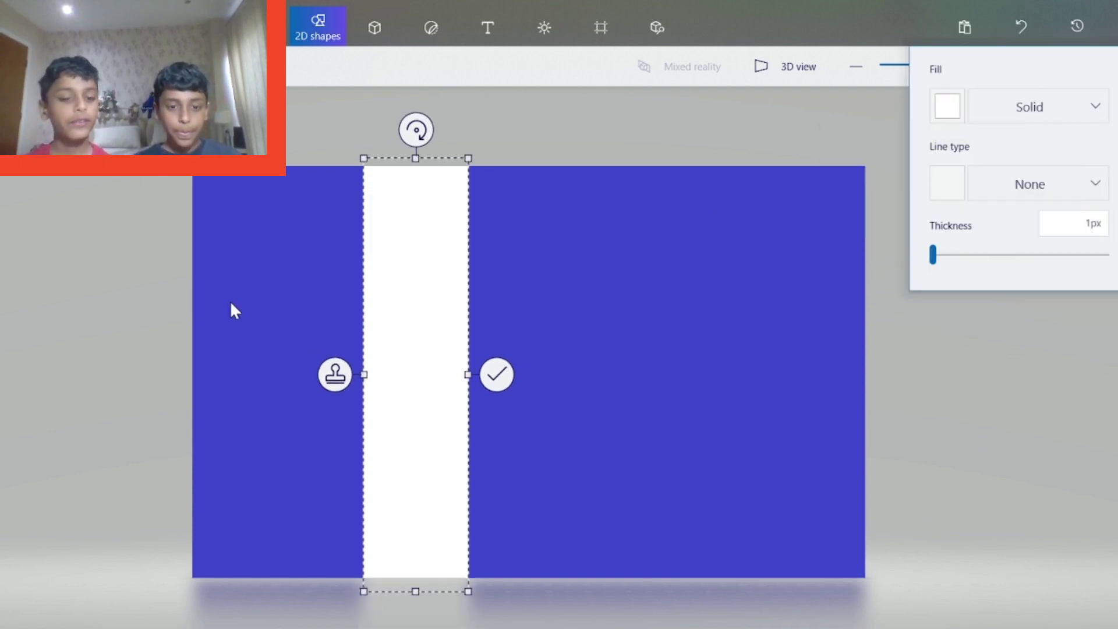
{"action": "left_click", "coordinate": [156, 303]}
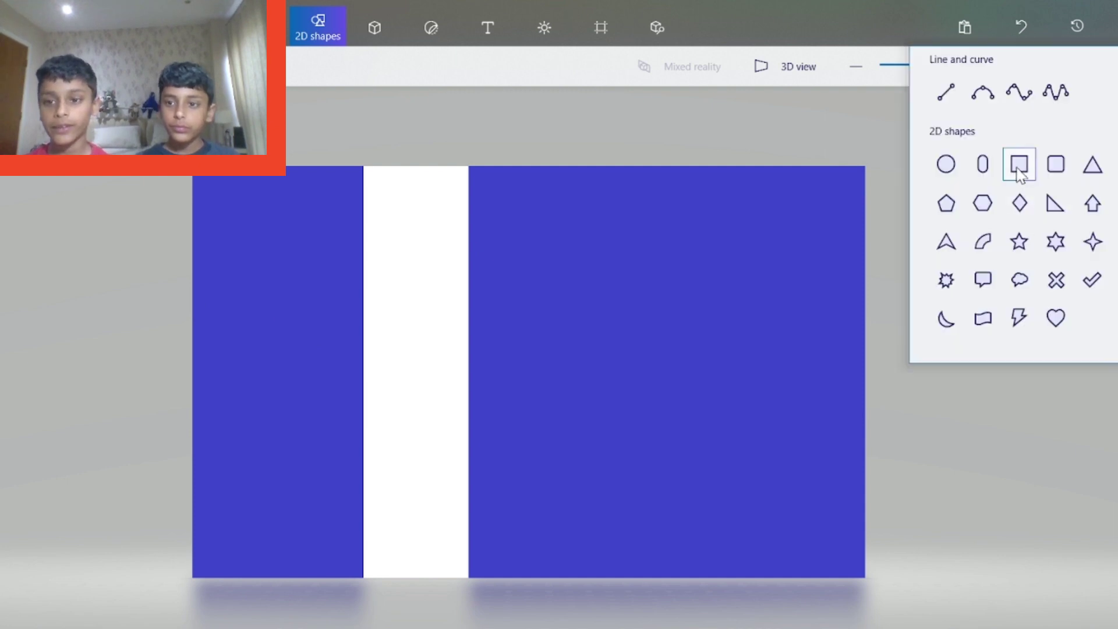
{"action": "left_click", "coordinate": [1018, 164]}
{"action": "left_click_drag", "start_coordinate": [187, 342], "coordinate": [873, 413]}
{"action": "left_click", "coordinate": [961, 432]}
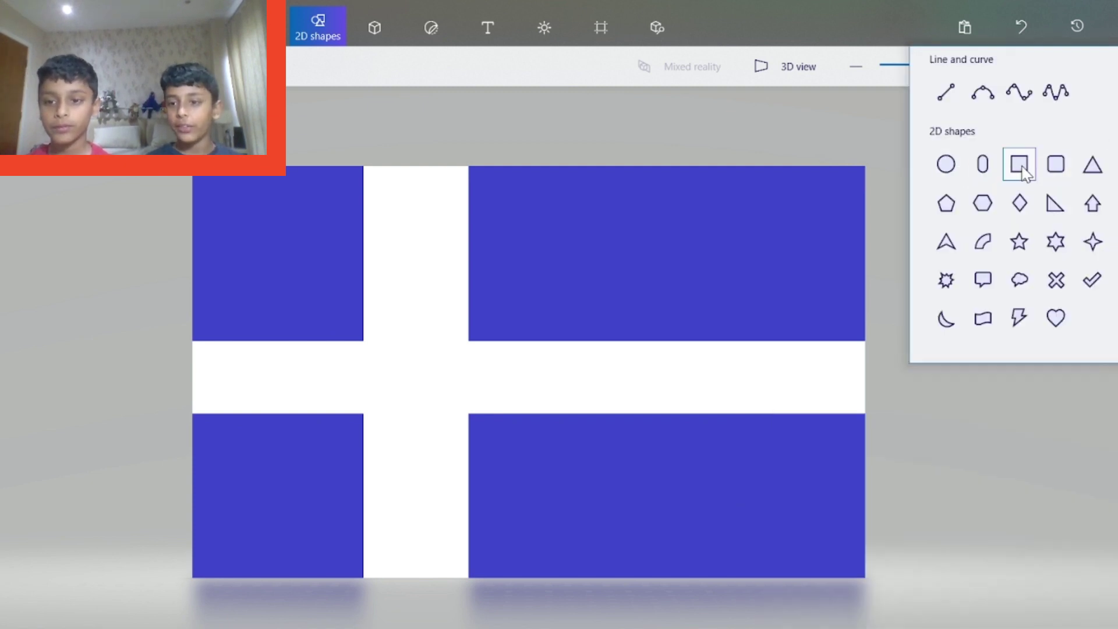
Draw a narrower red cross inside the white cross, using one vertical and one horizontal band that span the canvas
{"action": "left_click", "coordinate": [1024, 170]}
{"action": "left_click_drag", "start_coordinate": [380, 151], "coordinate": [445, 604]}
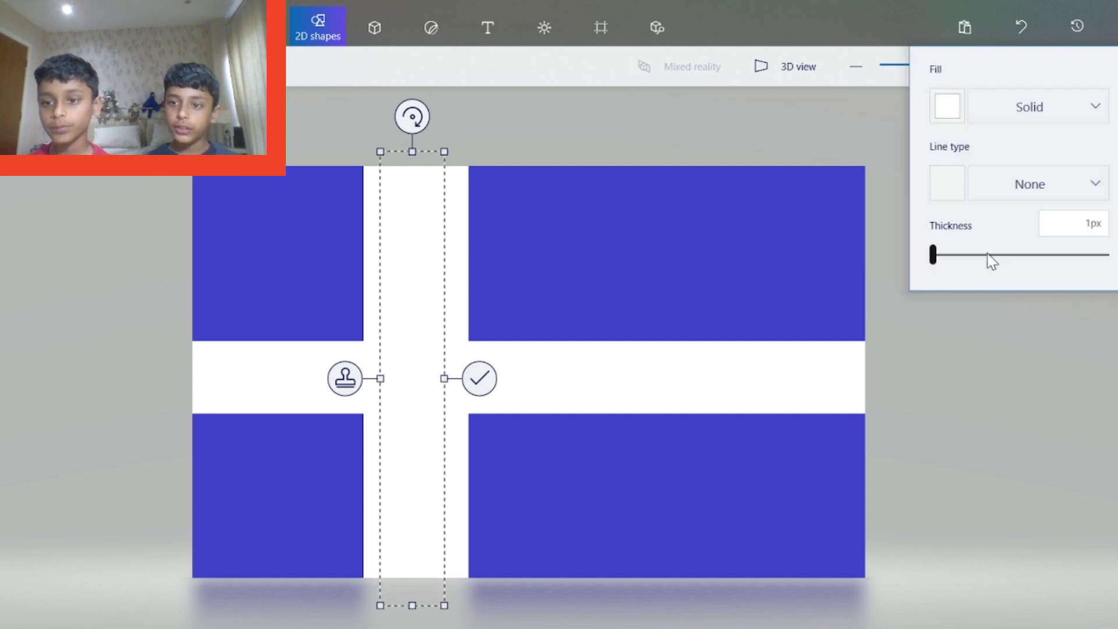
{"action": "left_click", "coordinate": [948, 113]}
{"action": "left_click", "coordinate": [1023, 168]}
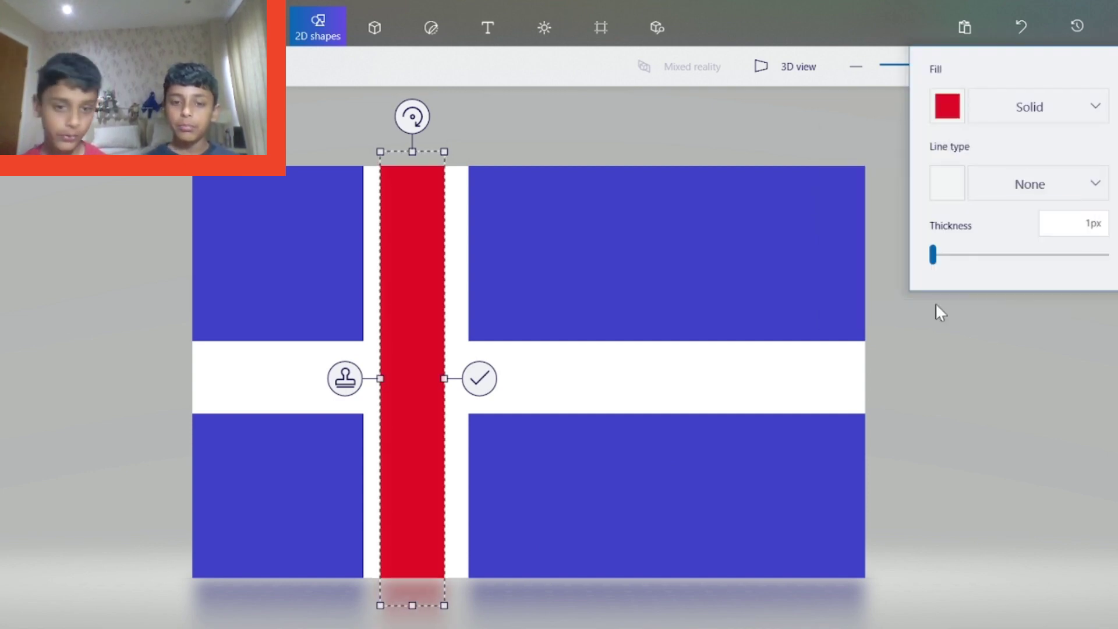
{"action": "left_click", "coordinate": [882, 457]}
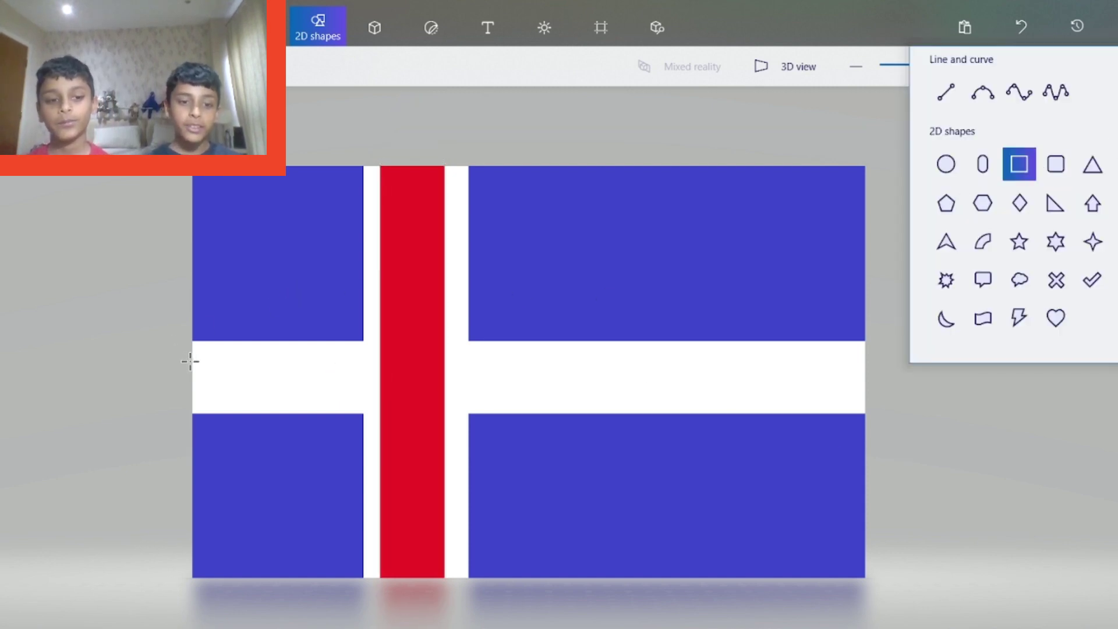
{"action": "left_click_drag", "start_coordinate": [190, 362], "coordinate": [946, 394]}
{"action": "left_click", "coordinate": [1018, 484]}
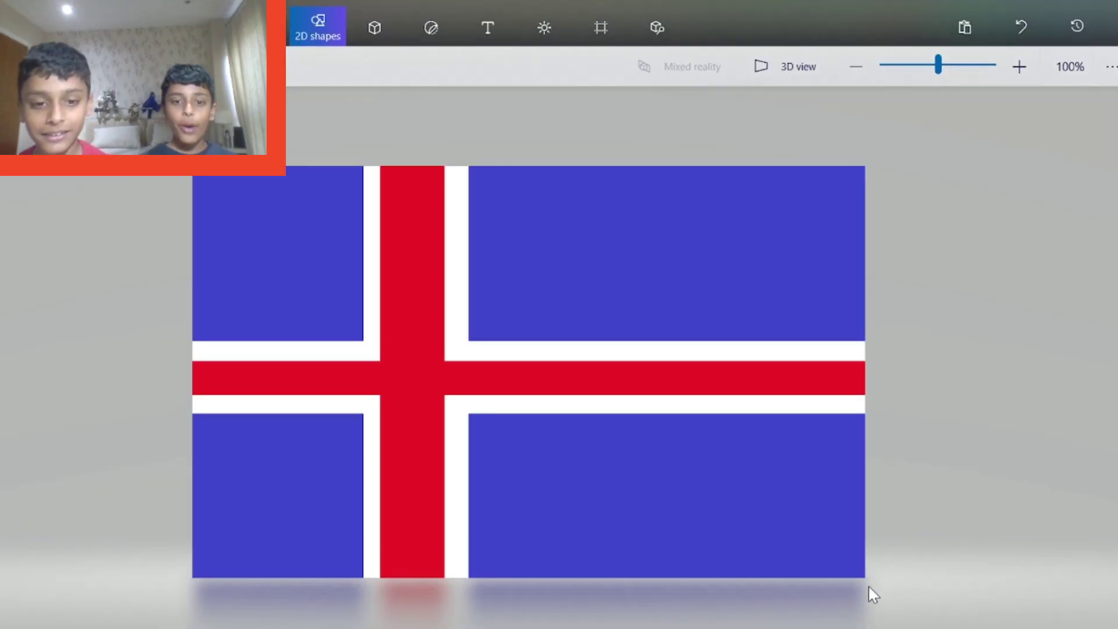
Undo the blue, white and red cross flag drawing until the canvas is blank
{"action": "key", "text": "ctrl+z"}
{"action": "key", "text": "ctrl+z"}
{"action": "key", "text": "ctrl+z"}
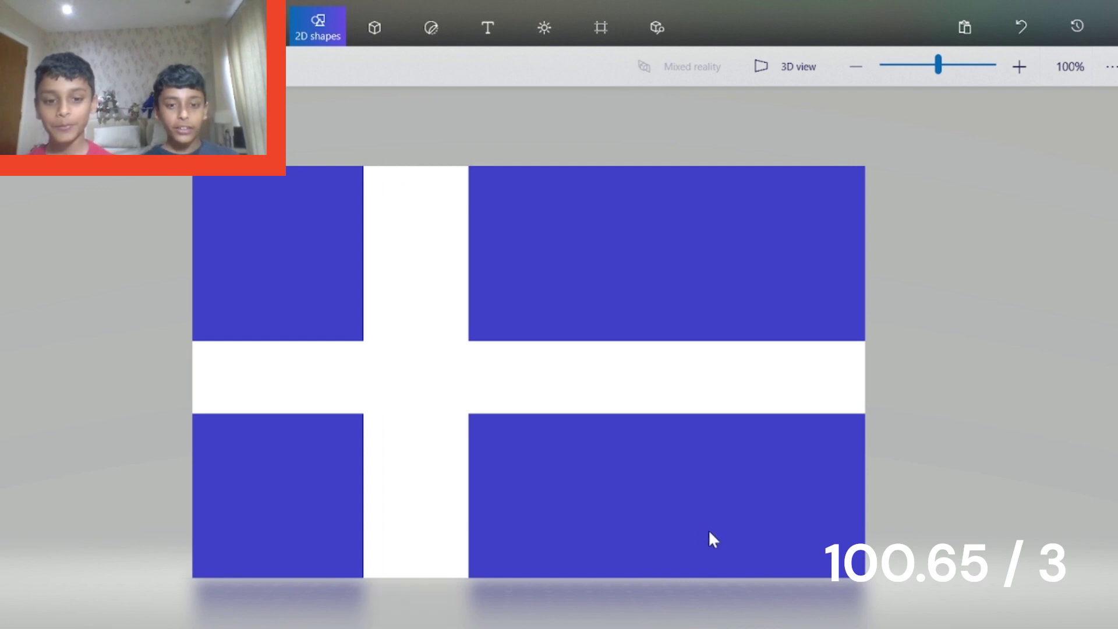
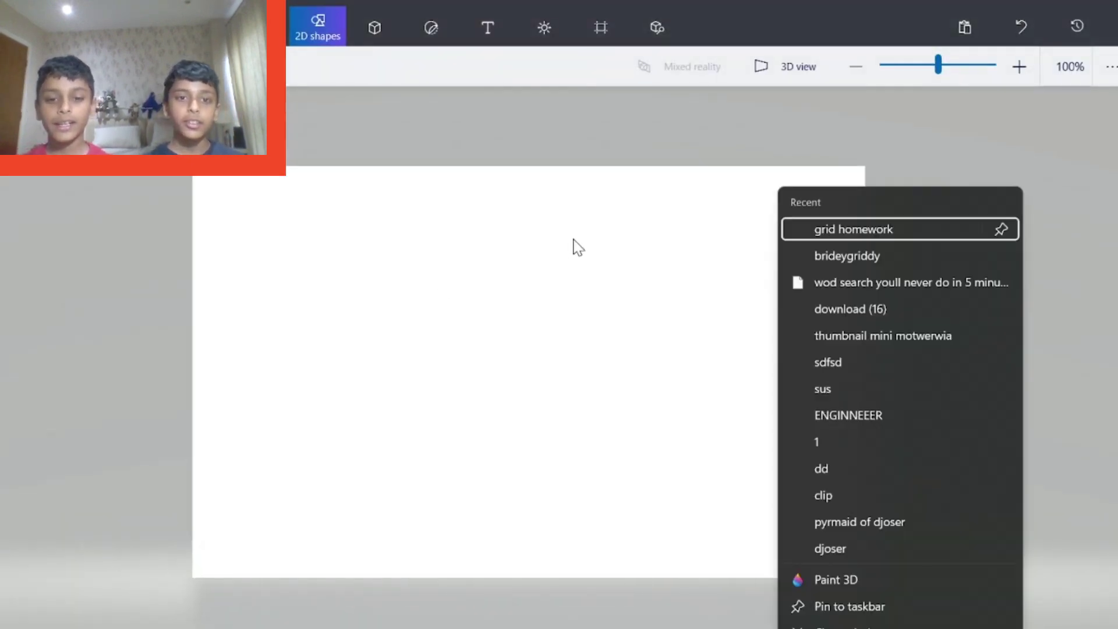
{"action": "key", "text": "Escape"}
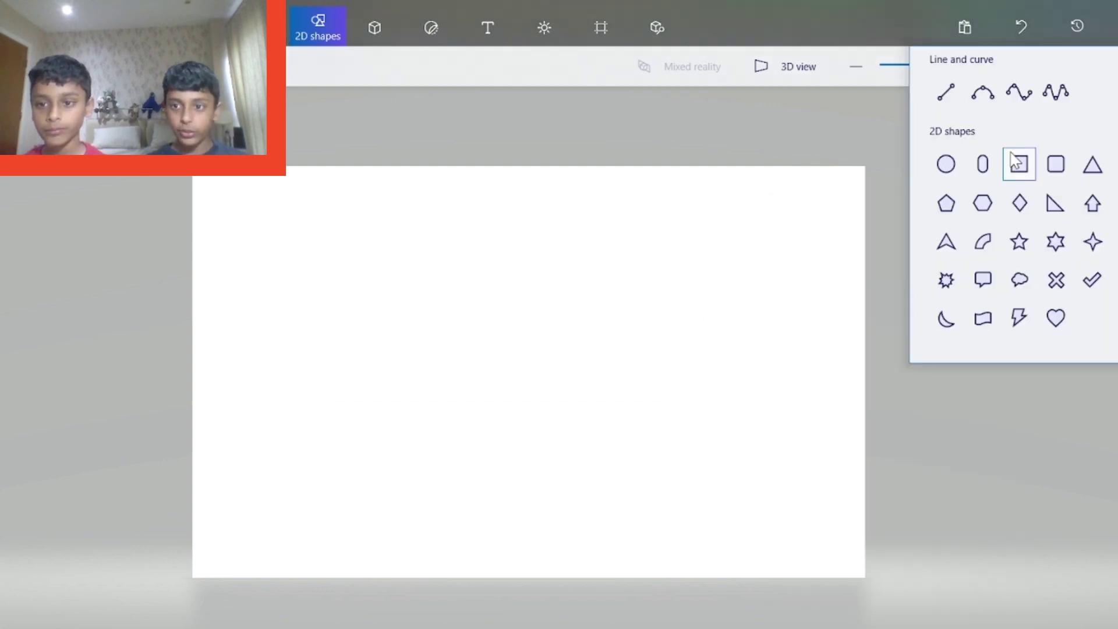
Cover the whole blank canvas with a solid red rectangle
{"action": "left_click", "coordinate": [1018, 169]}
{"action": "left_click_drag", "start_coordinate": [103, 146], "coordinate": [902, 595]}
{"action": "left_click", "coordinate": [1002, 283]}
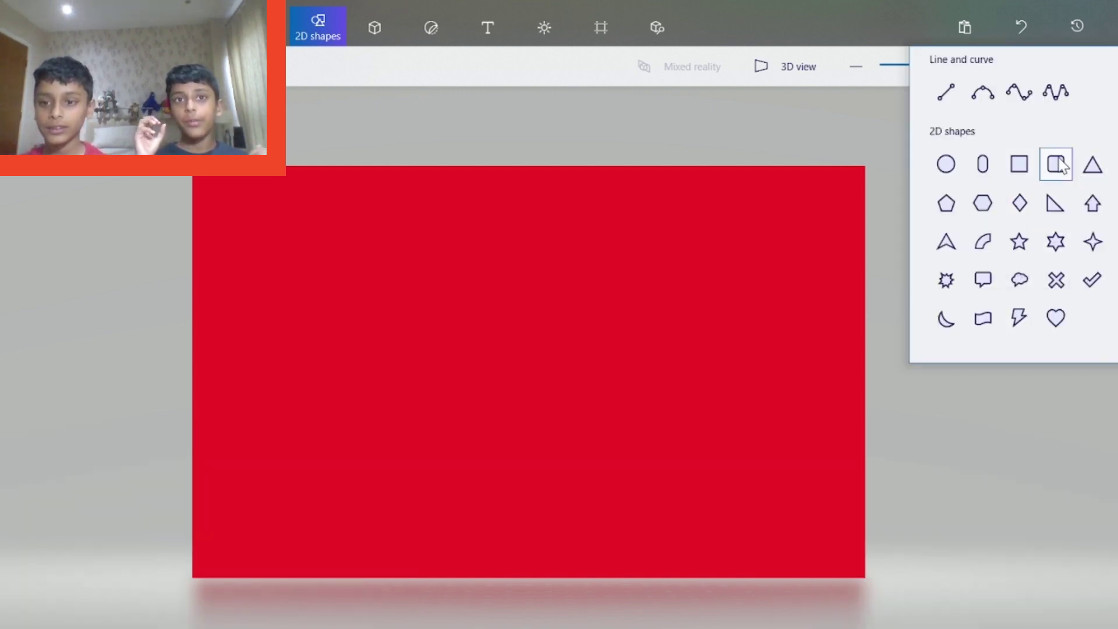
Draw a yellow circle near the centre of the red background, shift it slightly upwards, and place it
{"action": "left_click", "coordinate": [947, 169]}
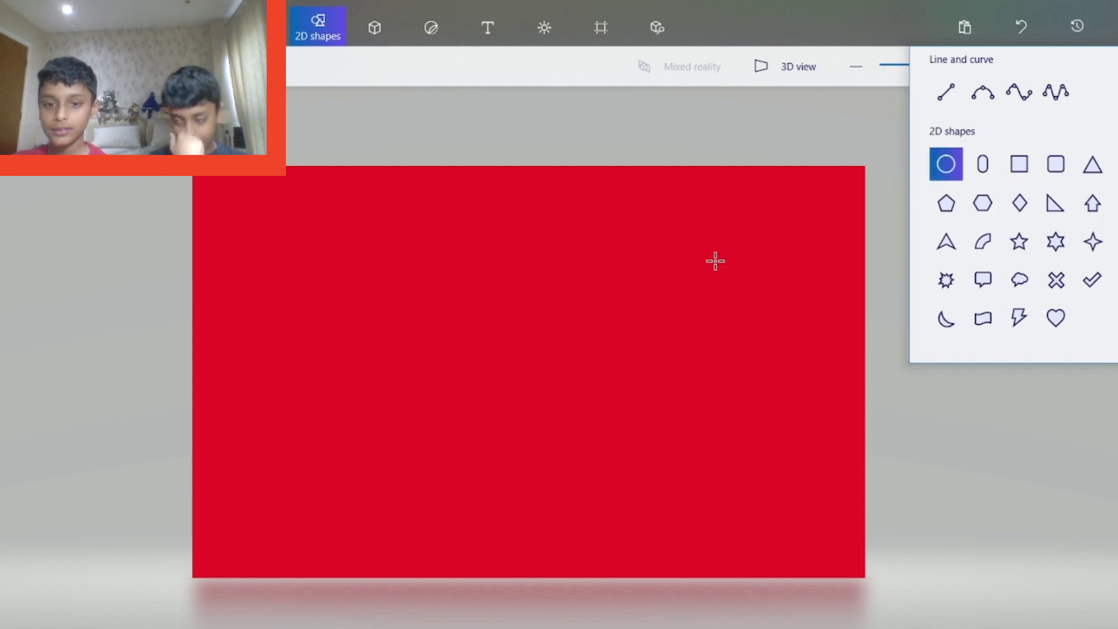
{"action": "left_click_drag", "start_coordinate": [490, 331], "coordinate": [606, 432]}
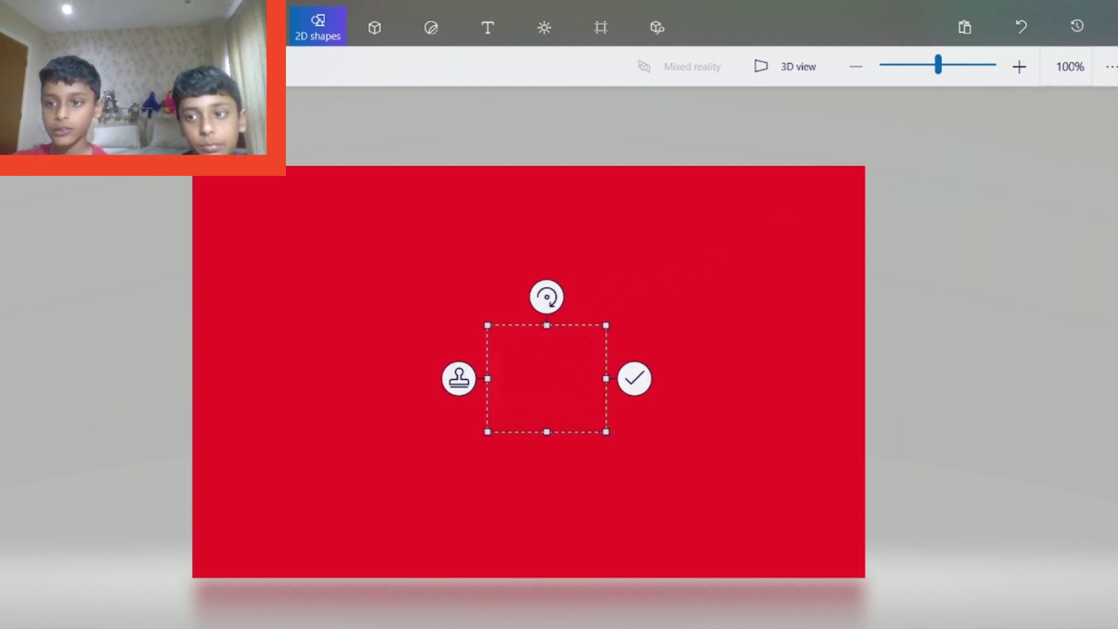
{"action": "left_click", "coordinate": [937, 116]}
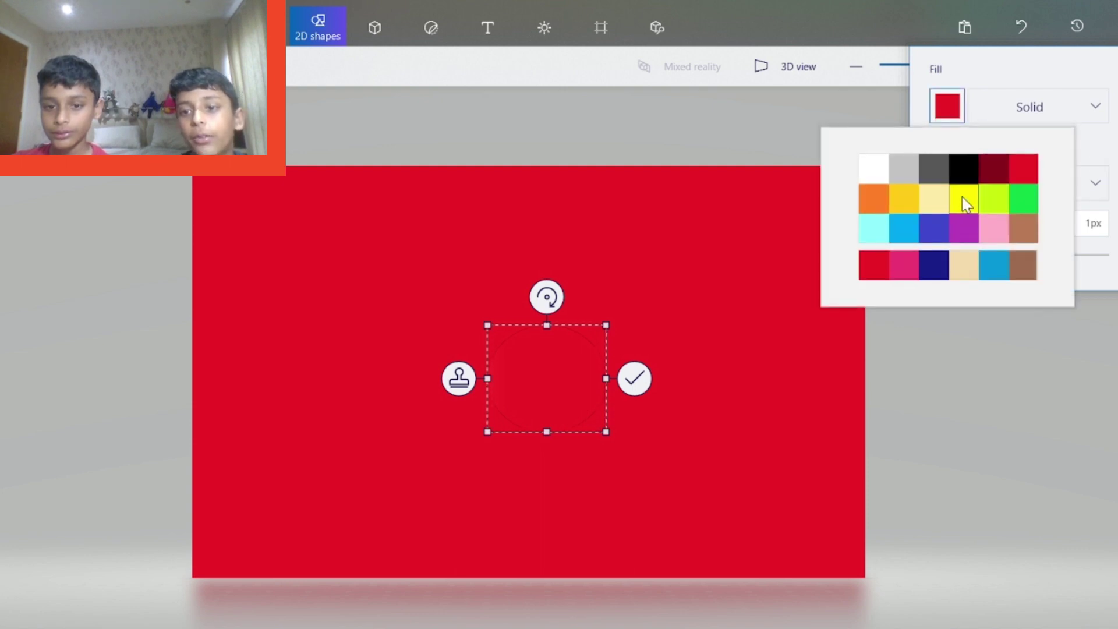
{"action": "left_click", "coordinate": [964, 200]}
{"action": "left_click_drag", "start_coordinate": [546, 377], "coordinate": [552, 355]}
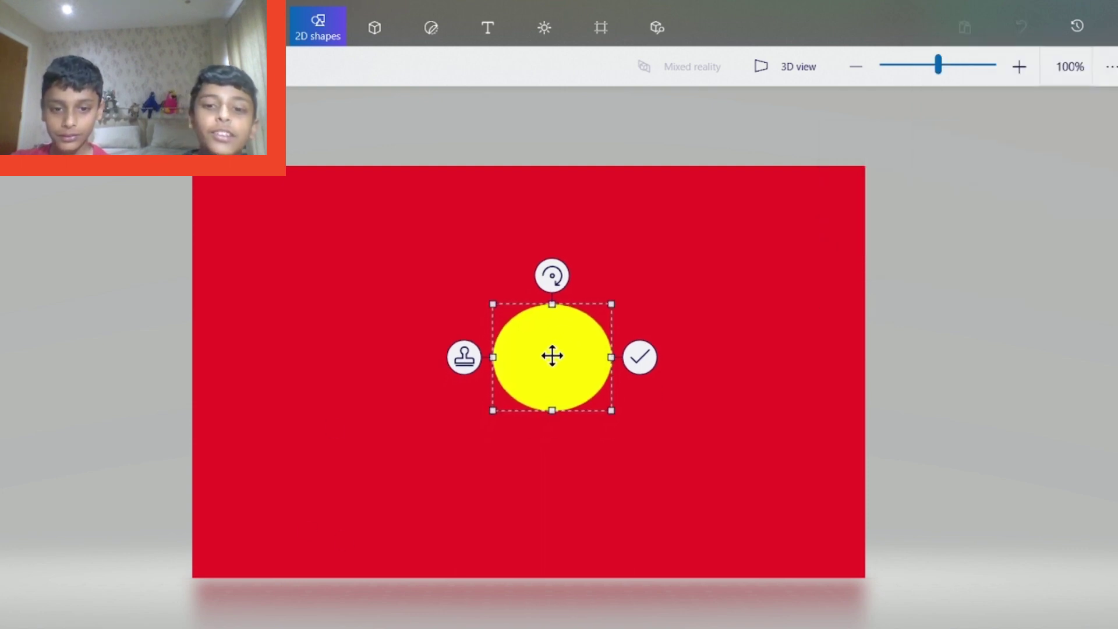
{"action": "left_click", "coordinate": [901, 462]}
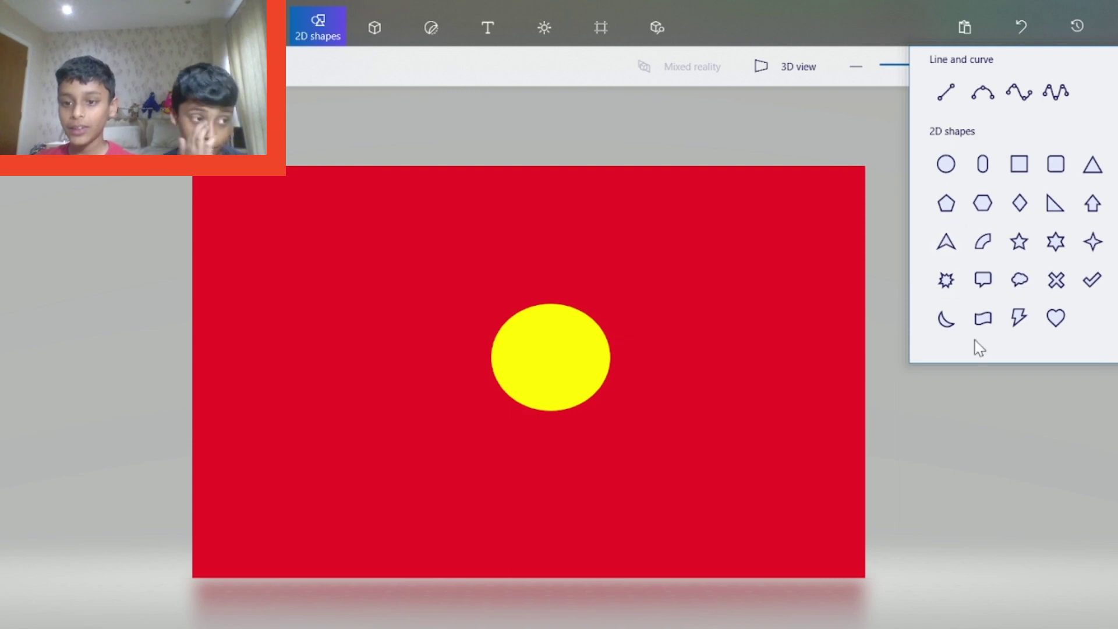
{"action": "left_click", "coordinate": [949, 99]}
{"action": "left_click_drag", "start_coordinate": [575, 378], "coordinate": [855, 568]}
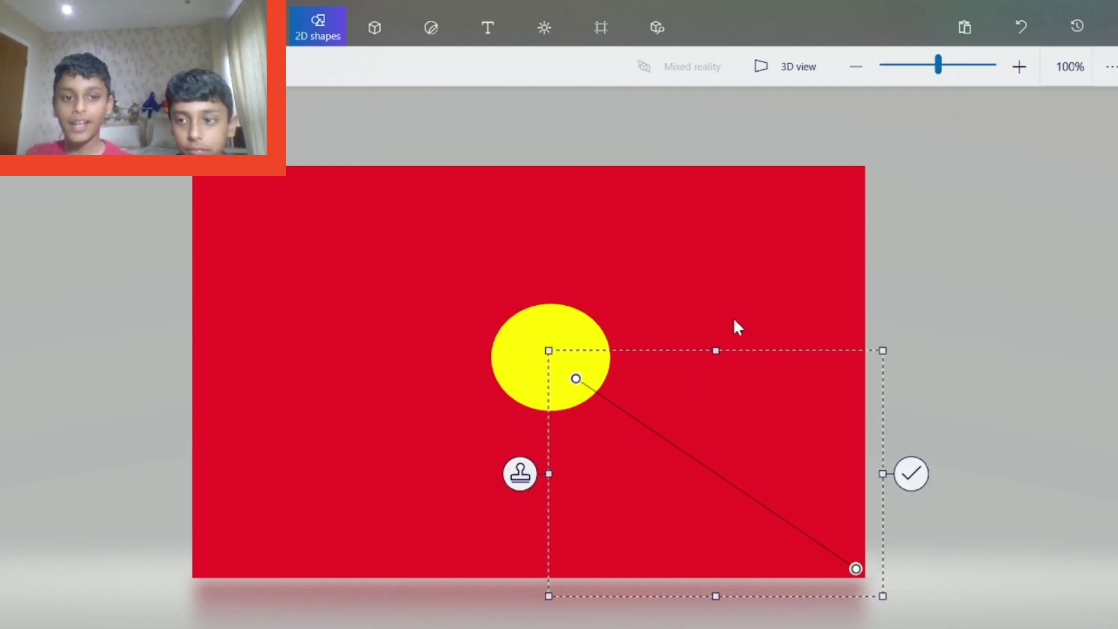
{"action": "key", "text": "super"}
{"action": "key", "text": "super"}
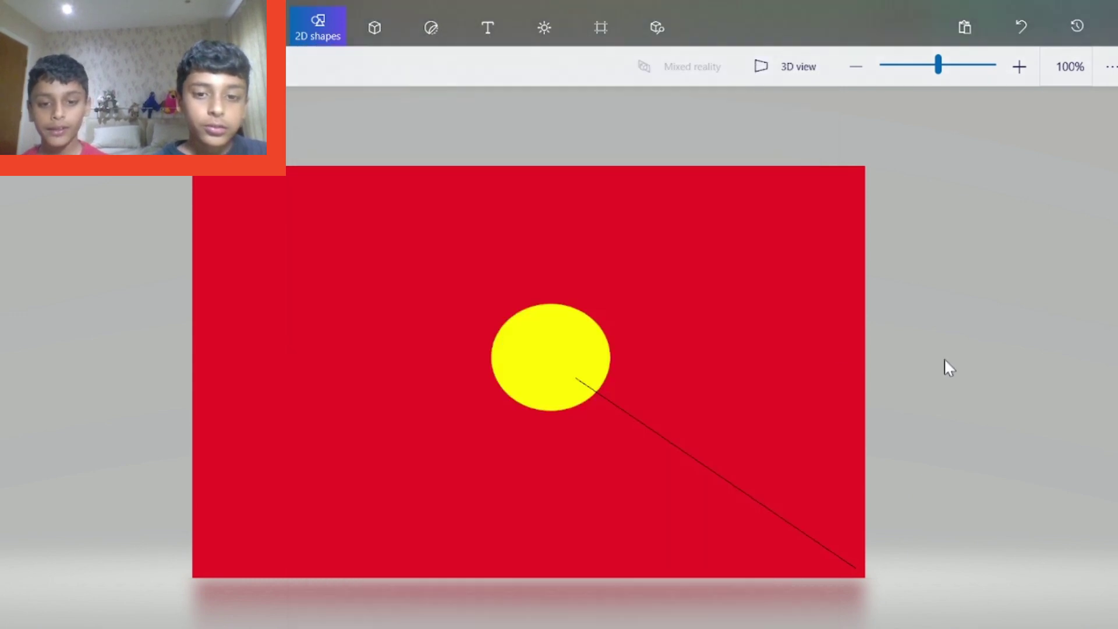
{"action": "key", "text": "ctrl+z"}
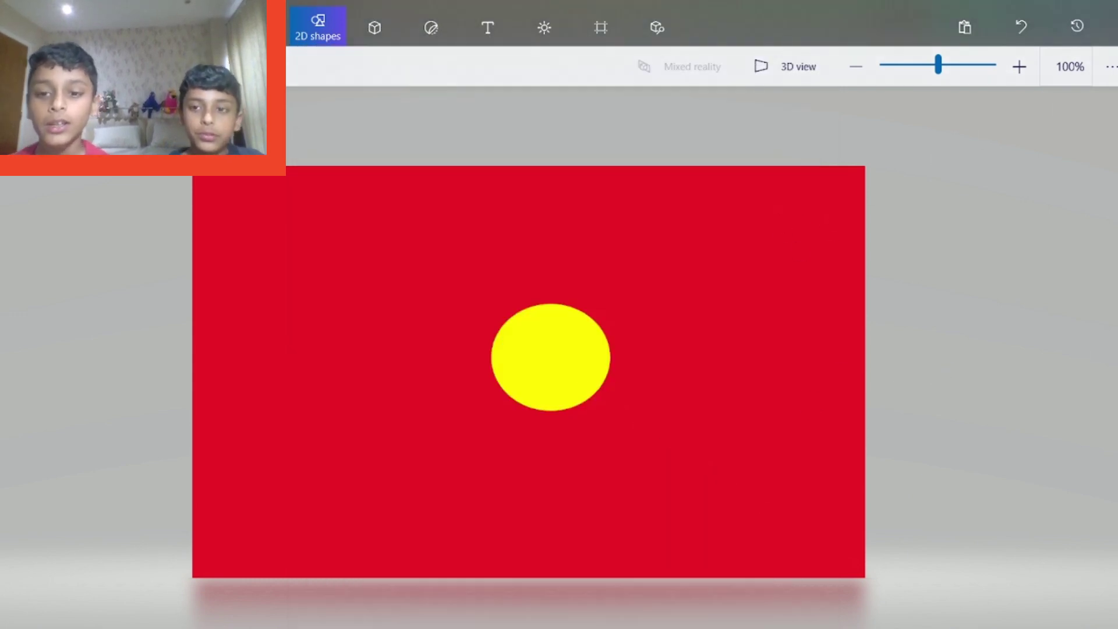
Draw a yellow straight line 43 px thick from the circle's lower-right edge past the canvas's lower-right corner
{"action": "left_click", "coordinate": [318, 26]}
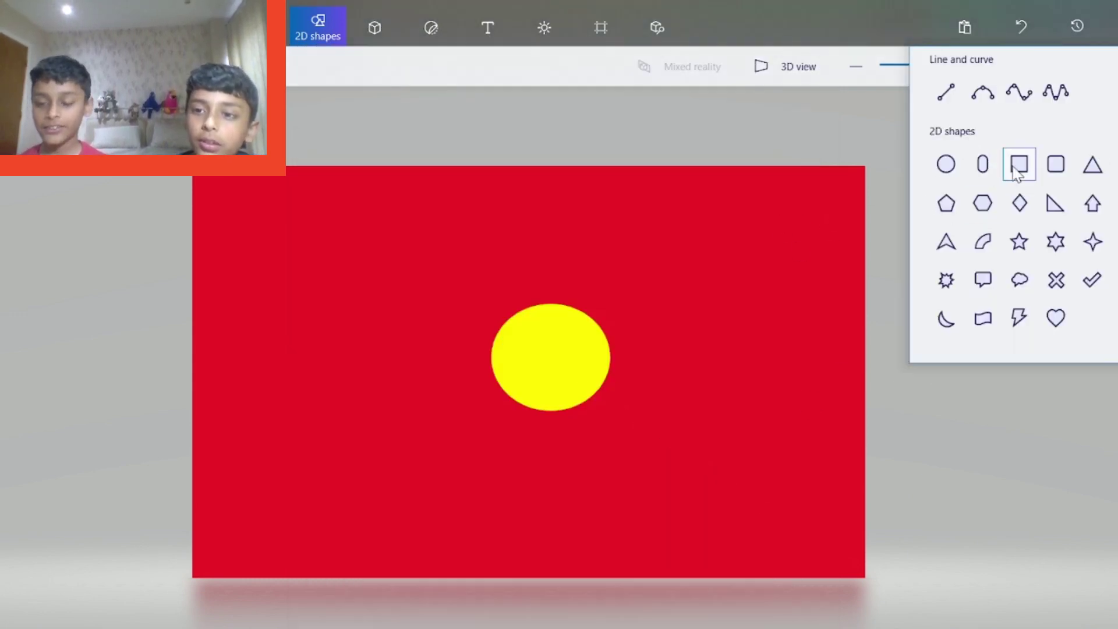
{"action": "left_click", "coordinate": [946, 92]}
{"action": "left_click_drag", "start_coordinate": [595, 380], "coordinate": [893, 603]}
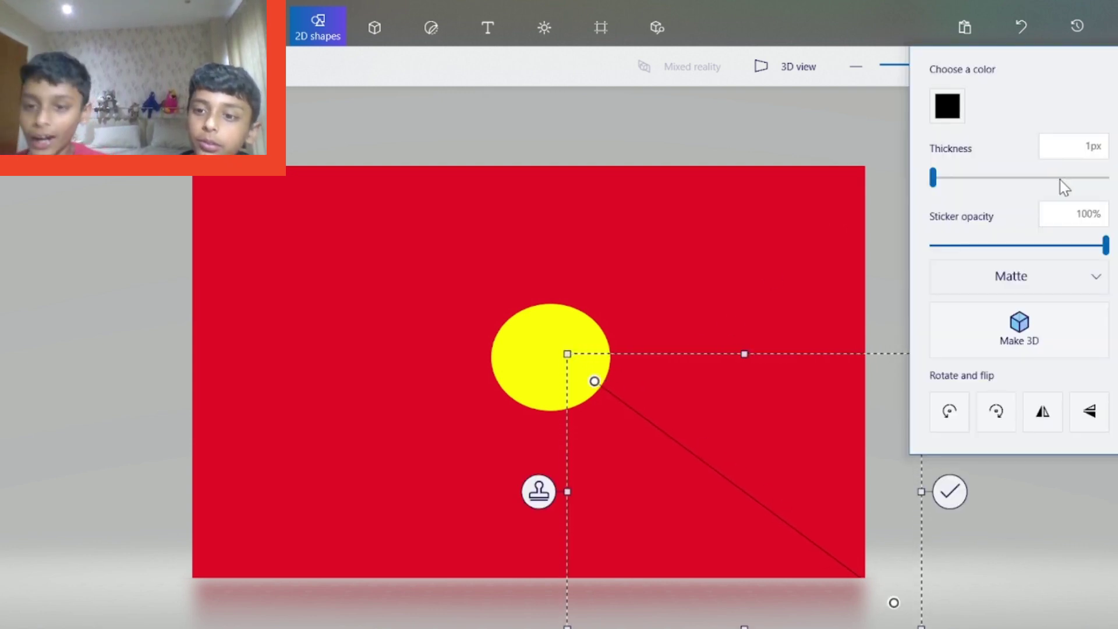
{"action": "left_click_drag", "start_coordinate": [1017, 178], "coordinate": [1003, 177]}
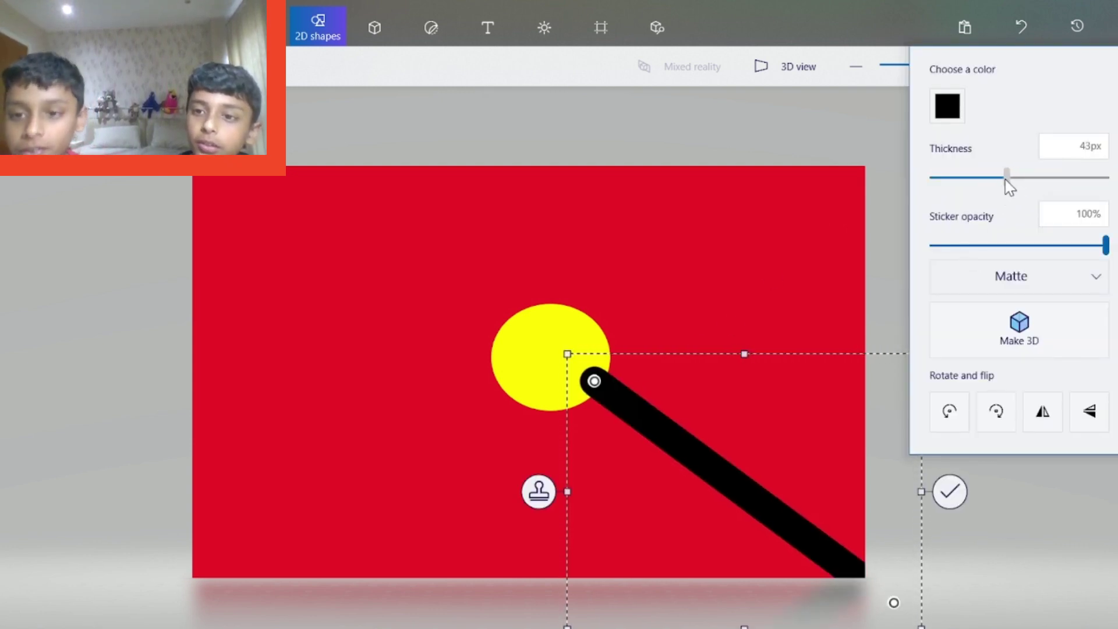
{"action": "left_click", "coordinate": [949, 108]}
{"action": "left_click", "coordinate": [965, 207]}
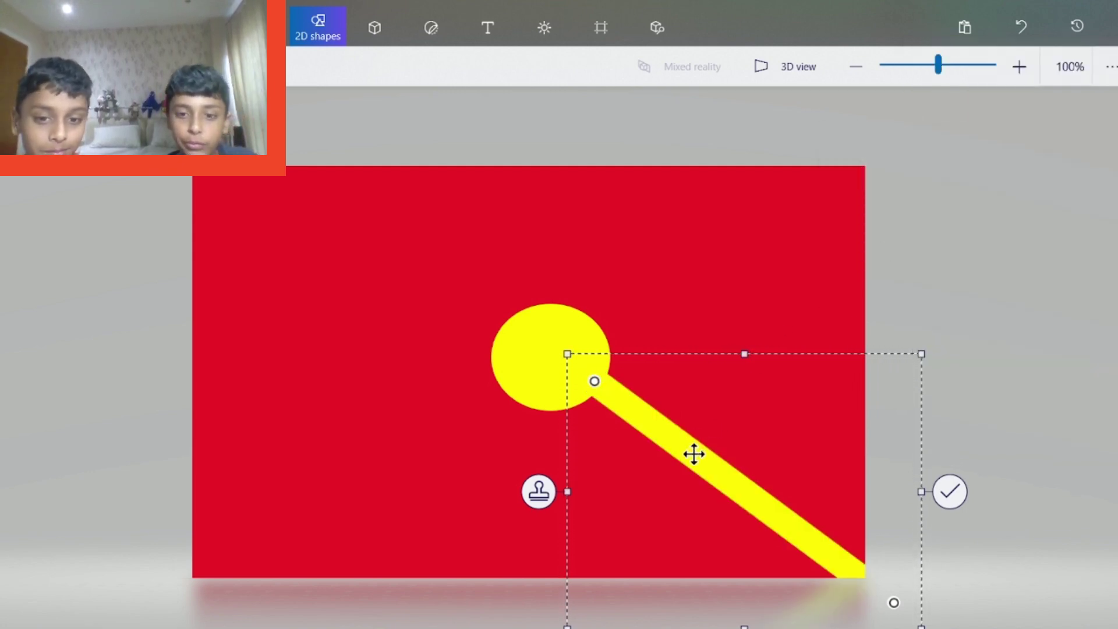
Try to add the opposite ray by pasting a copy of the yellow line towards the canvas's upper-left corner
{"action": "key", "text": "ctrl+v"}
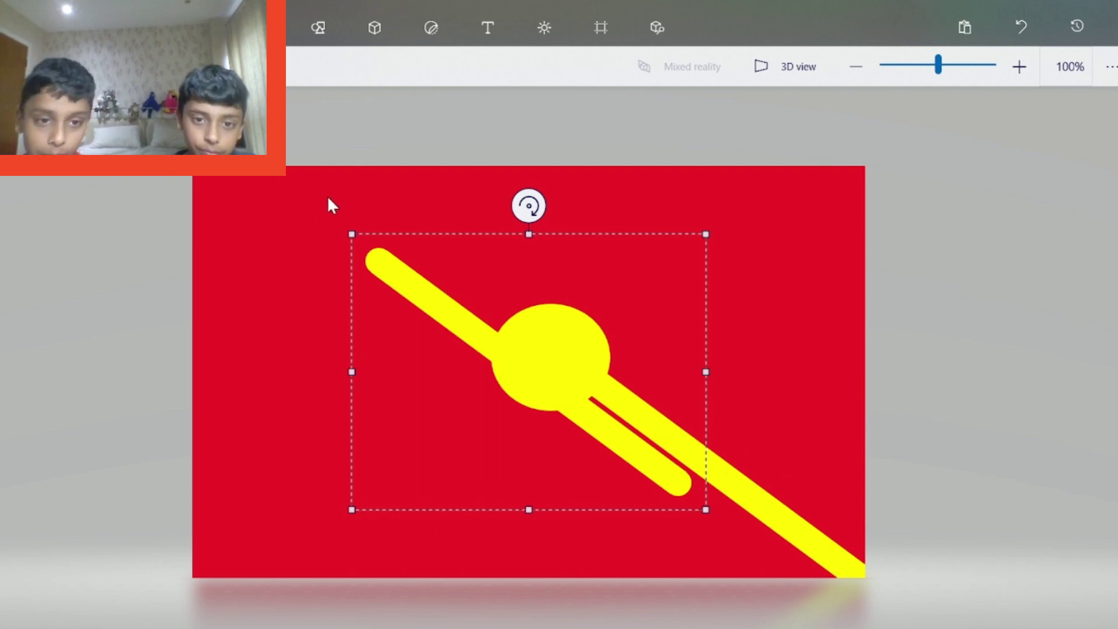
{"action": "left_click_drag", "start_coordinate": [489, 352], "coordinate": [312, 214]}
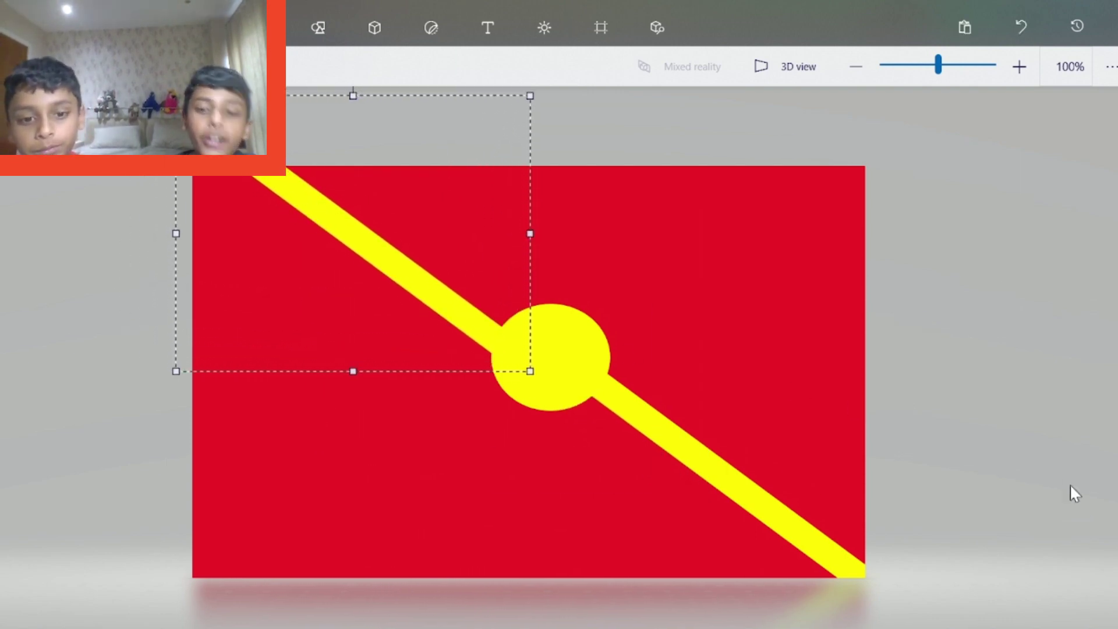
{"action": "key", "text": "ctrl+v"}
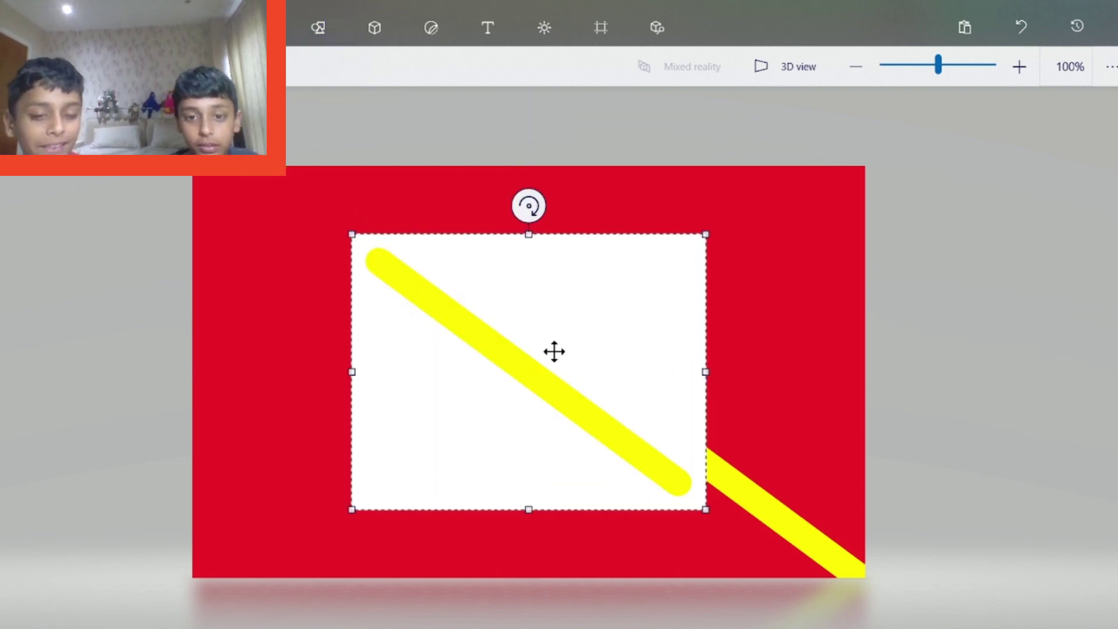
{"action": "key", "text": "Delete"}
{"action": "key", "text": "ctrl+z"}
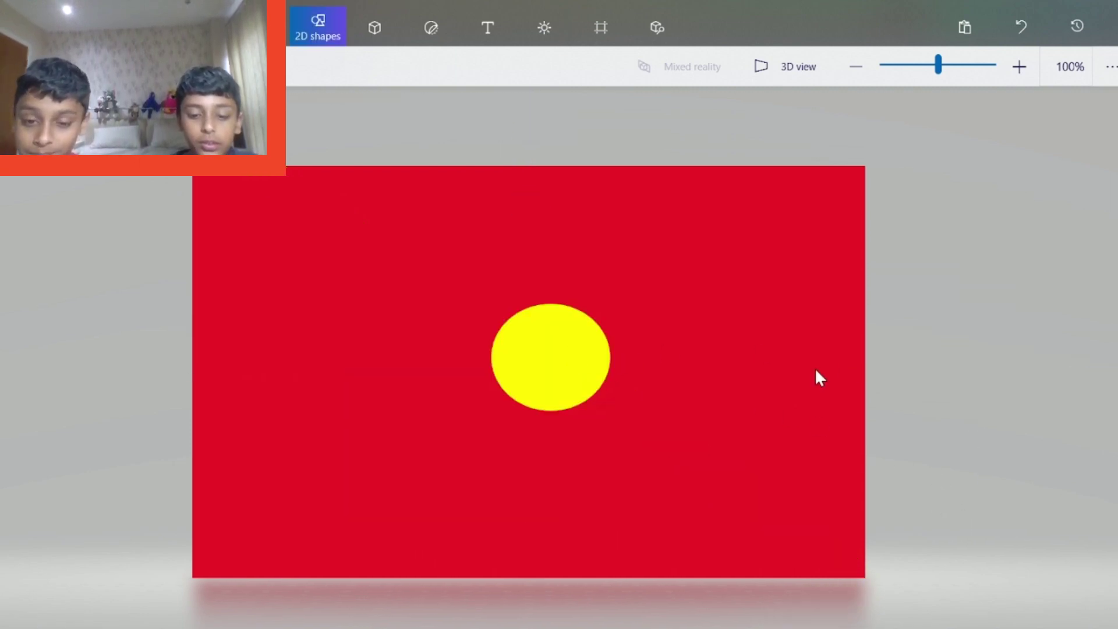
{"action": "key", "text": "ctrl+y"}
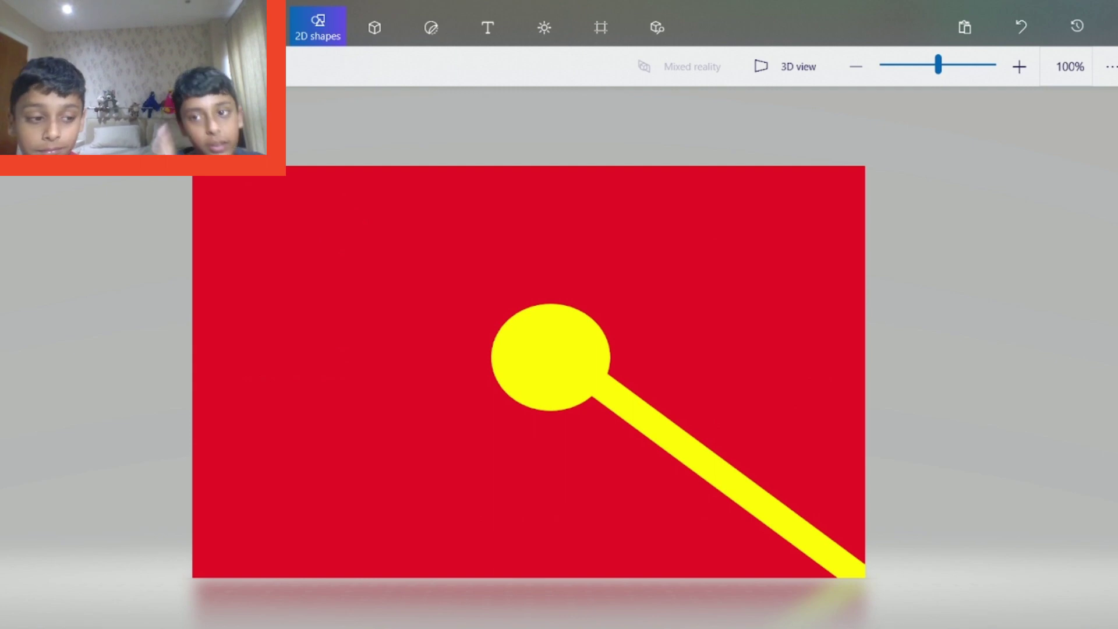
Draw two yellow straight lines from the circle, one down past the canvas's lower edge and one past the lower edge near the lower-left corner
{"action": "left_click", "coordinate": [1113, 93]}
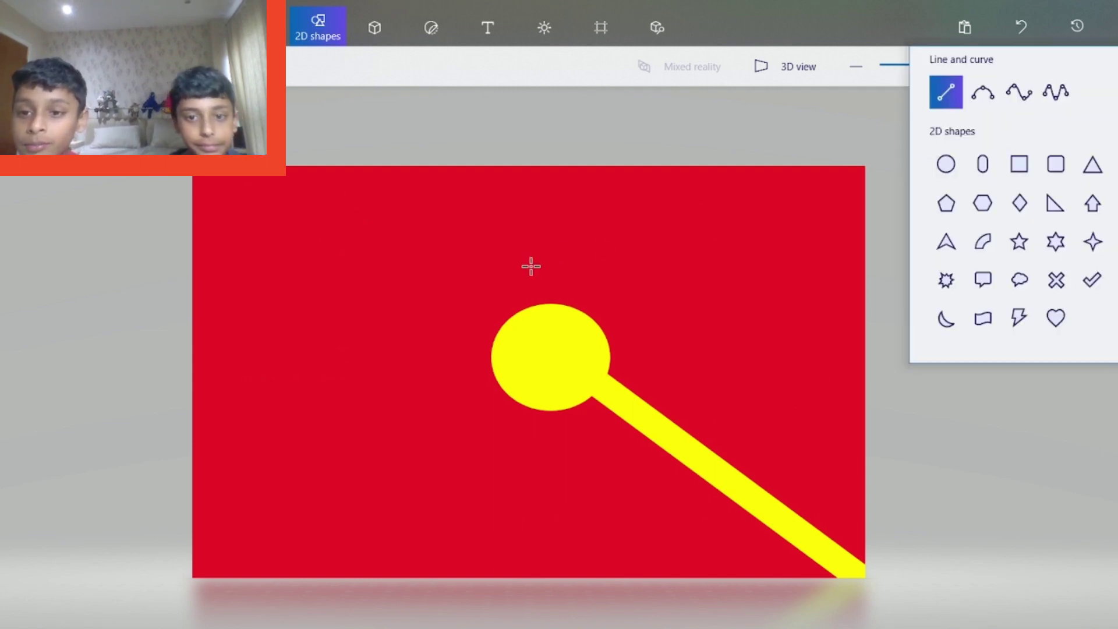
{"action": "mouse_move", "coordinate": [552, 389]}
{"action": "left_mouse_down"}
{"action": "mouse_move", "coordinate": [529, 622]}
{"action": "mouse_move", "coordinate": [542, 606]}
{"action": "left_mouse_up"}
{"action": "left_click", "coordinate": [1113, 207]}
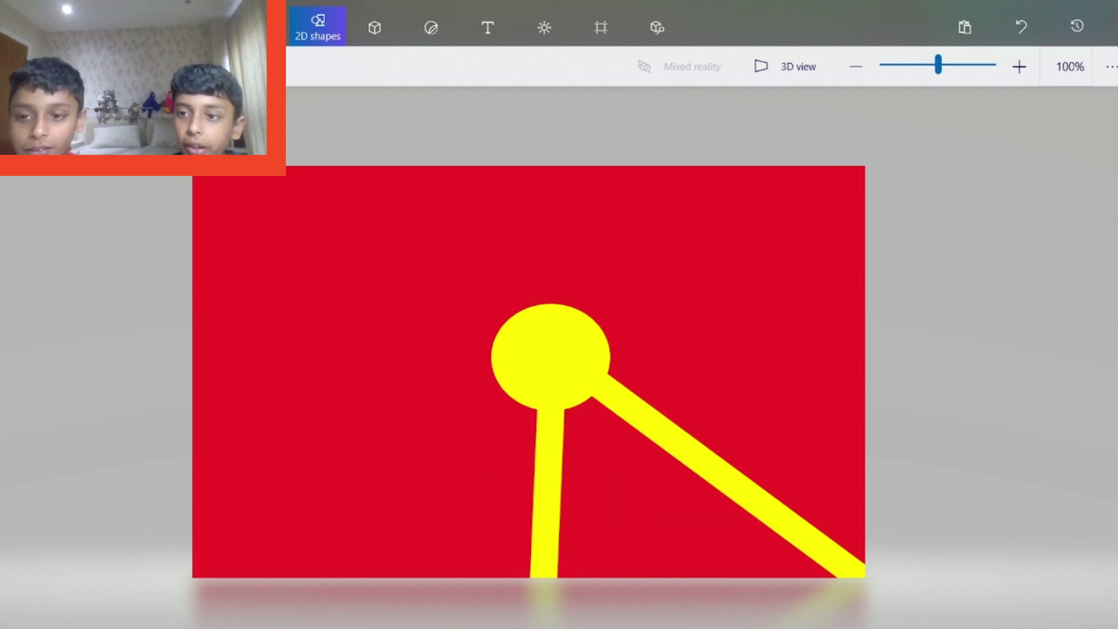
{"action": "left_click", "coordinate": [956, 95]}
{"action": "left_click_drag", "start_coordinate": [508, 372], "coordinate": [249, 591]}
{"action": "key", "text": "ctrl+z"}
{"action": "left_click_drag", "start_coordinate": [507, 361], "coordinate": [240, 591]}
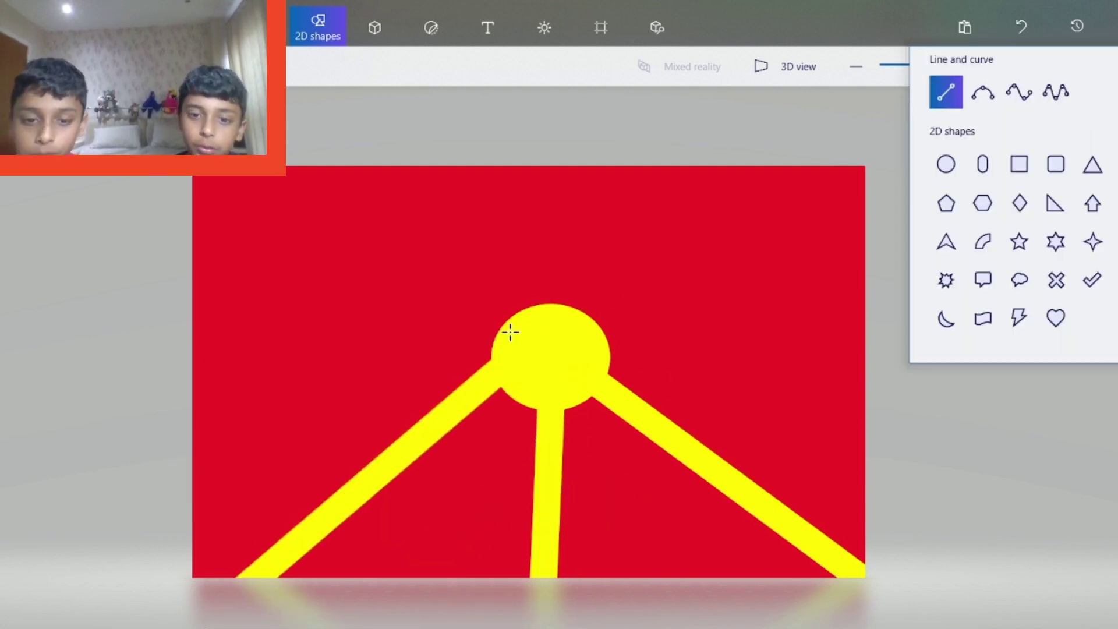
Draw two yellow straight lines from the circle, one to the canvas's left edge and one diagonally up-left to the upper edge
{"action": "left_click_drag", "start_coordinate": [509, 330], "coordinate": [192, 325]}
{"action": "left_click", "coordinate": [851, 142]}
{"action": "left_click_drag", "start_coordinate": [503, 322], "coordinate": [309, 163]}
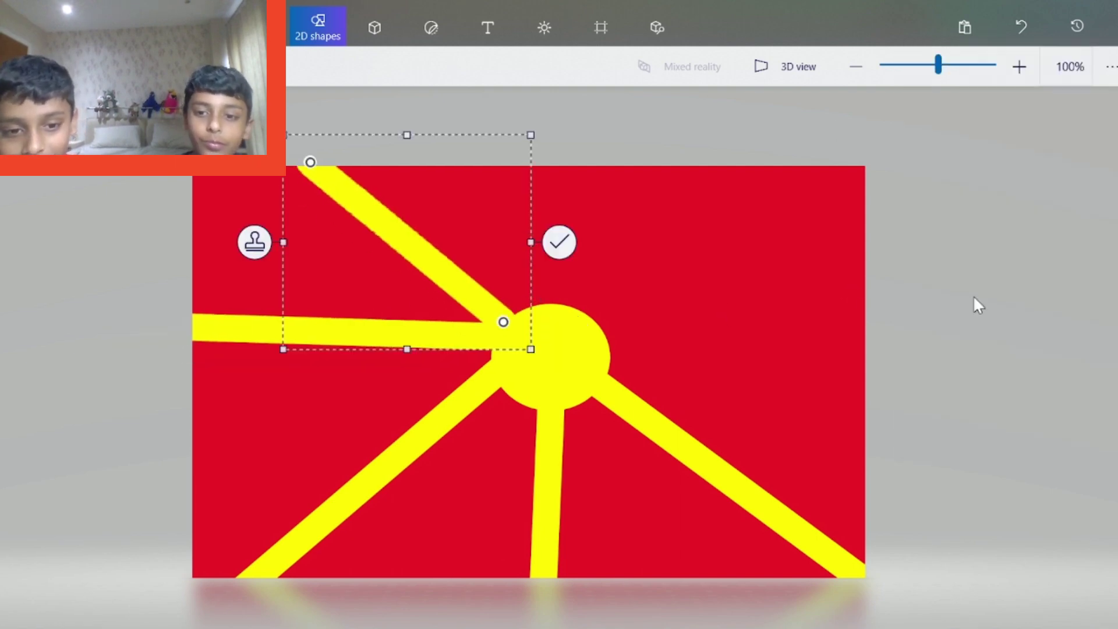
{"action": "left_click", "coordinate": [976, 304]}
Draw two yellow straight lines from the circle, one up past the upper edge and one up-right past the canvas's right edge
{"action": "left_click", "coordinate": [949, 96]}
{"action": "left_click_drag", "start_coordinate": [573, 321], "coordinate": [571, 148]}
{"action": "left_click", "coordinate": [921, 121]}
{"action": "left_click", "coordinate": [946, 92]}
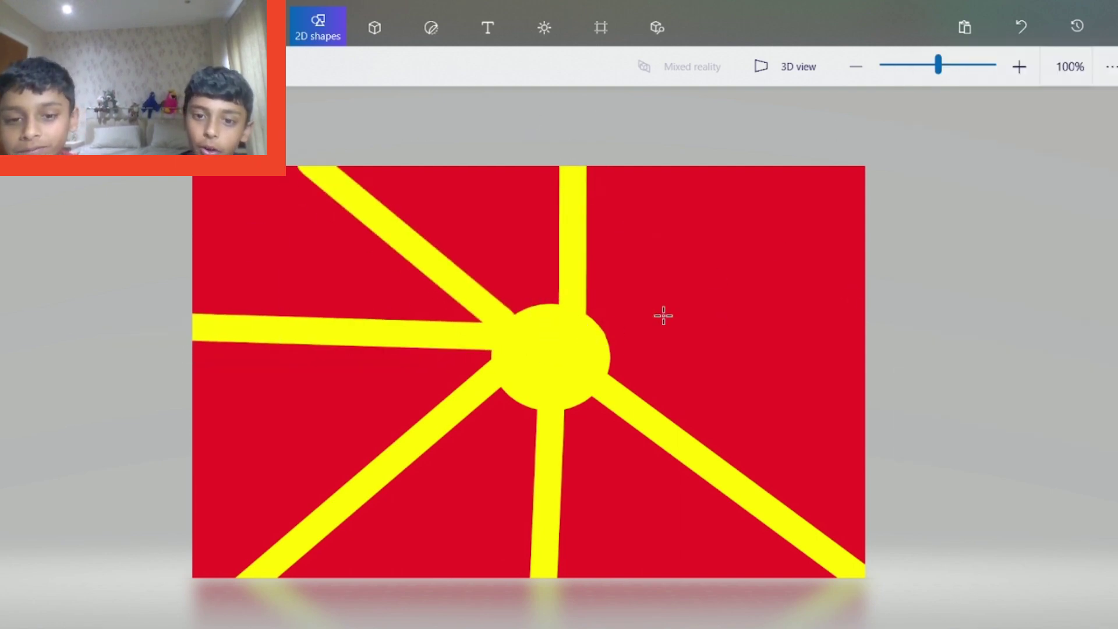
{"action": "left_click_drag", "start_coordinate": [586, 340], "coordinate": [945, 176]}
{"action": "left_click", "coordinate": [977, 435]}
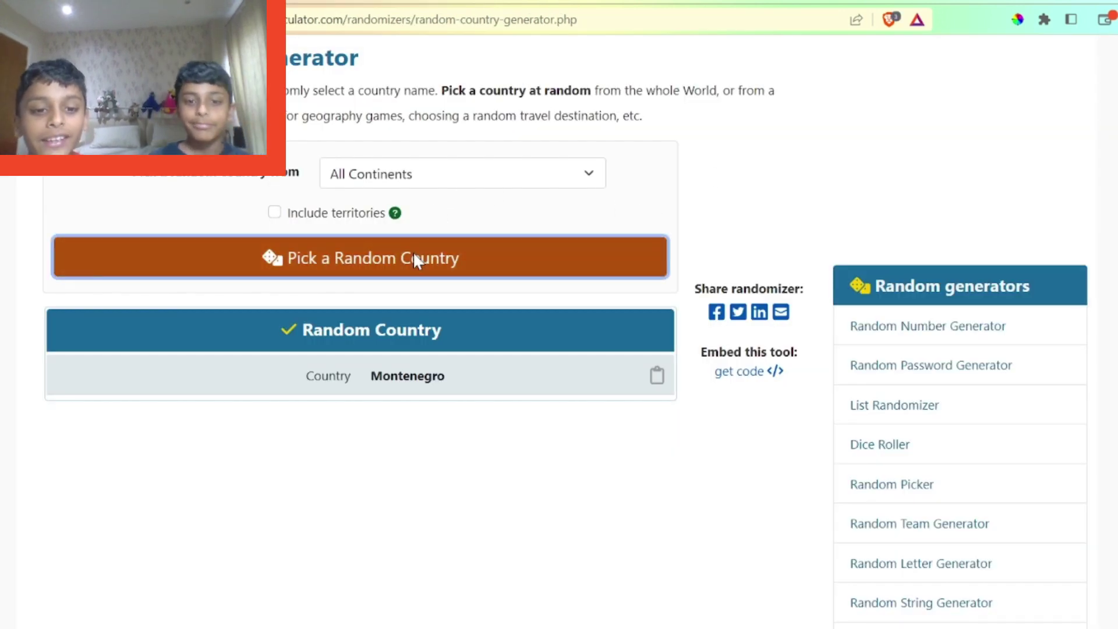
Pick a new random country in the generator and undo the red and yellow flag drawing in Paint 3D until the canvas is blank
{"action": "left_click", "coordinate": [414, 260]}
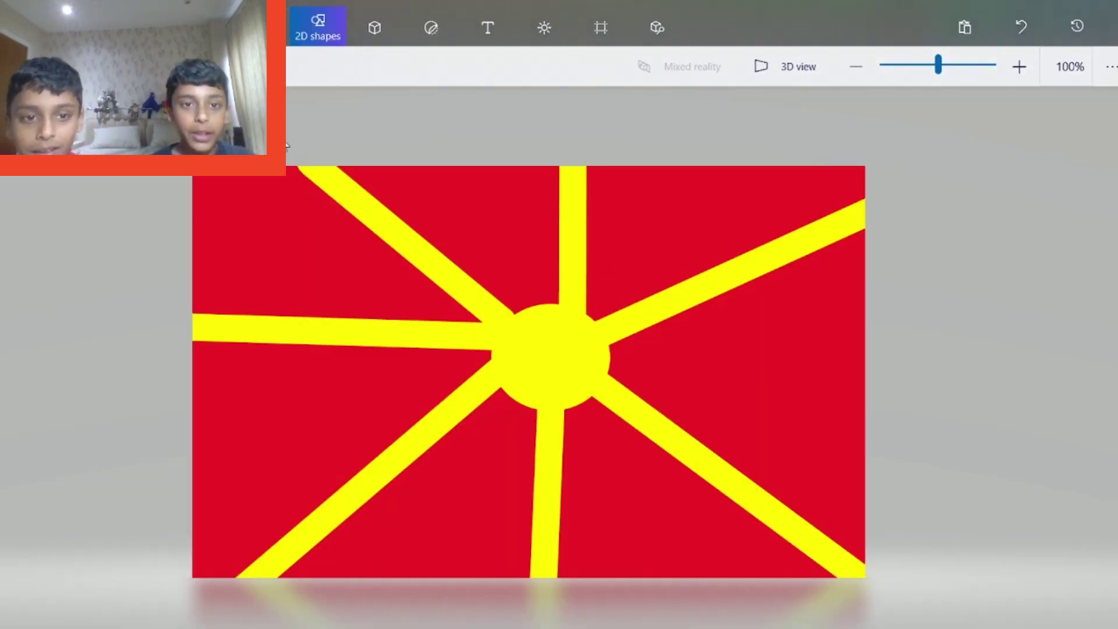
{"action": "key", "text": "ctrl+z"}
{"action": "key", "text": "ctrl+z"}
{"action": "key", "text": "ctrl+z"}
{"action": "key", "text": "ctrl+z"}
{"action": "key", "text": "ctrl+z"}
{"action": "key", "text": "ctrl+z"}
{"action": "key", "text": "ctrl+z"}
{"action": "key", "text": "ctrl+z"}
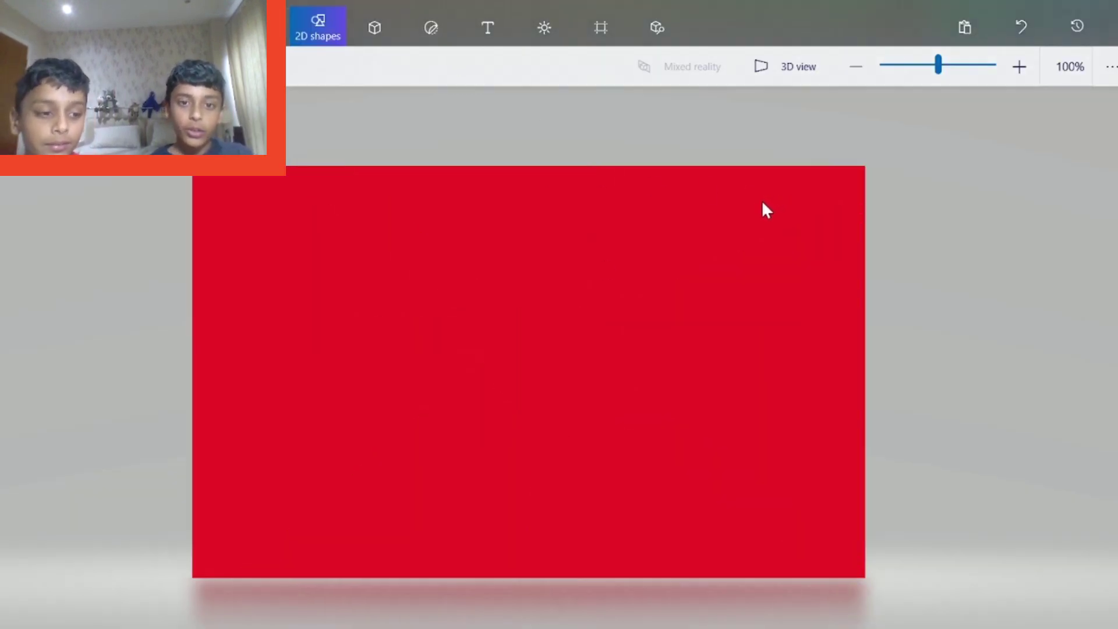
{"action": "key", "text": "ctrl+z"}
Cover the whole blank canvas with a solid light-blue rectangle
{"action": "left_click", "coordinate": [324, 21]}
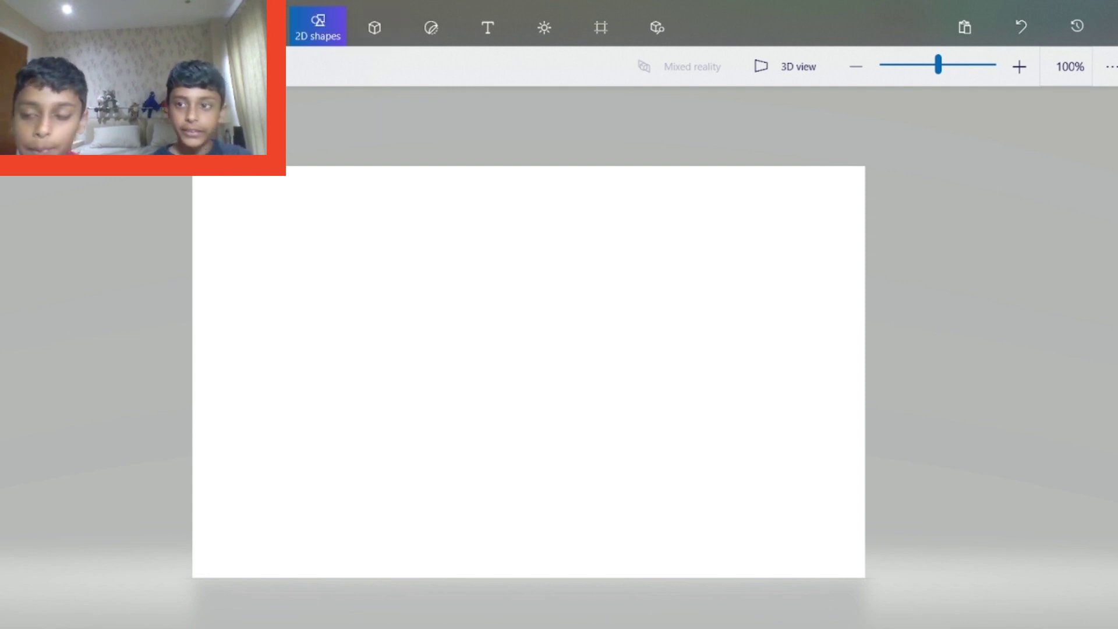
{"action": "left_click", "coordinate": [1019, 165]}
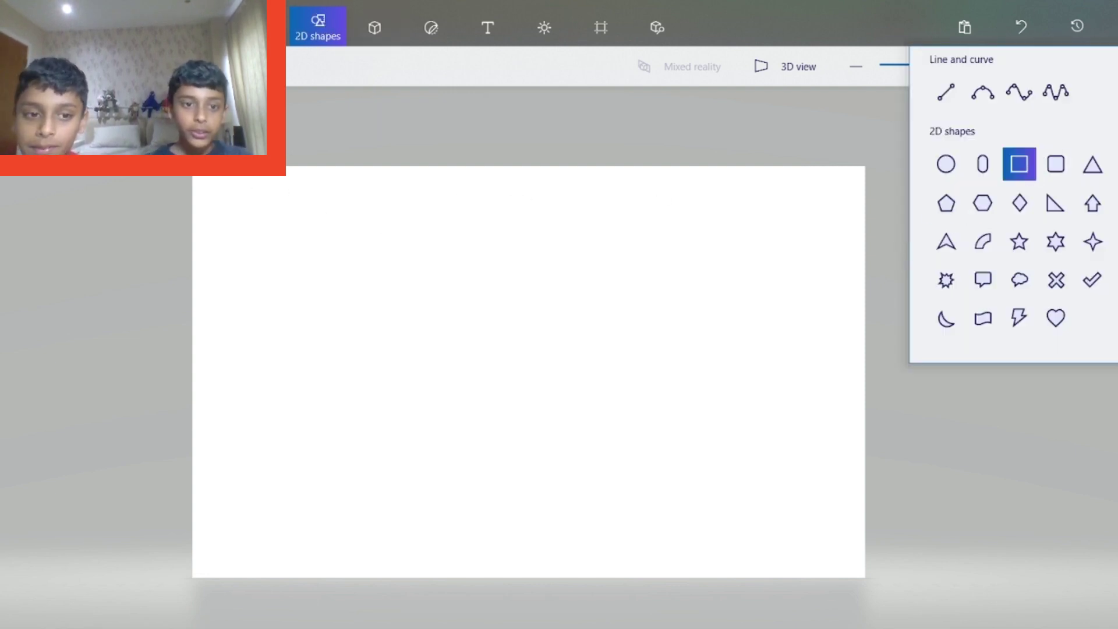
{"action": "left_click_drag", "start_coordinate": [149, 146], "coordinate": [900, 593]}
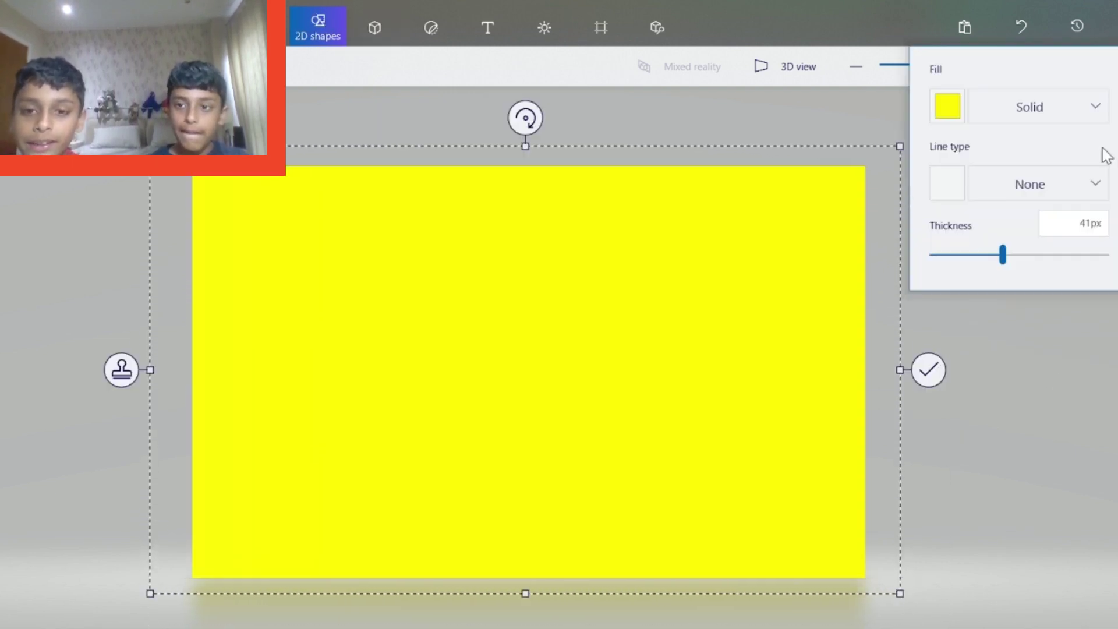
{"action": "left_click", "coordinate": [952, 108]}
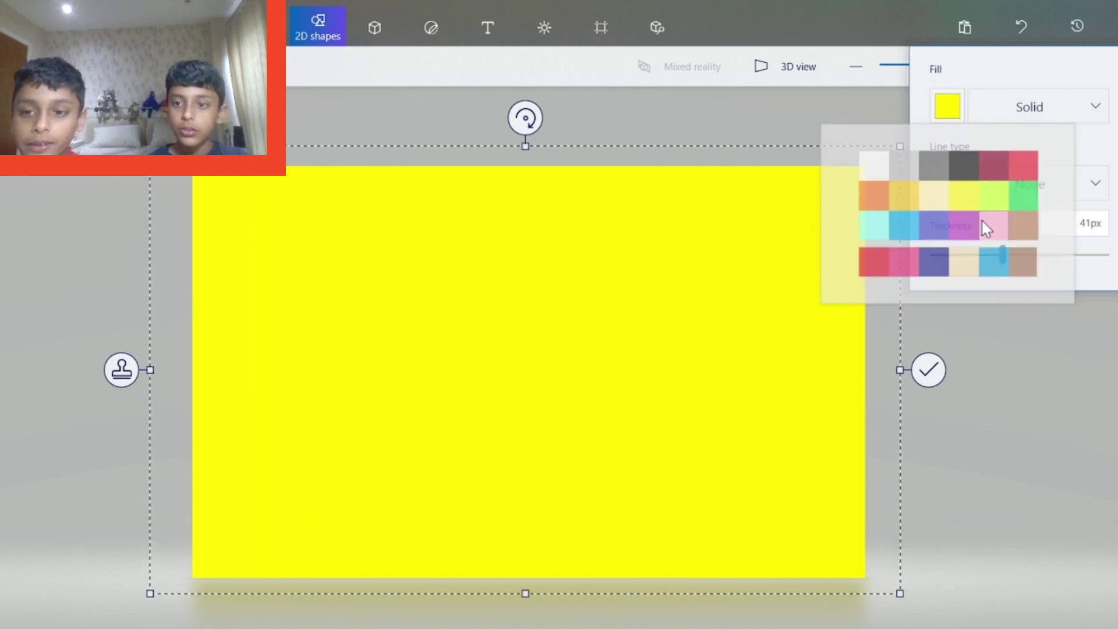
{"action": "left_click", "coordinate": [895, 233]}
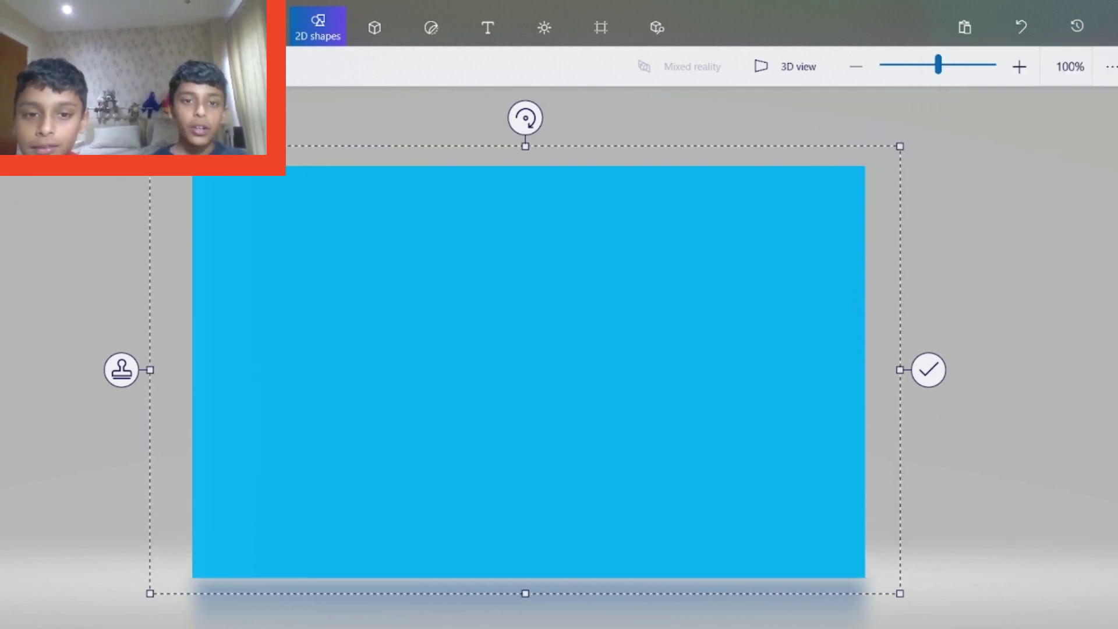
{"action": "left_click", "coordinate": [1019, 241]}
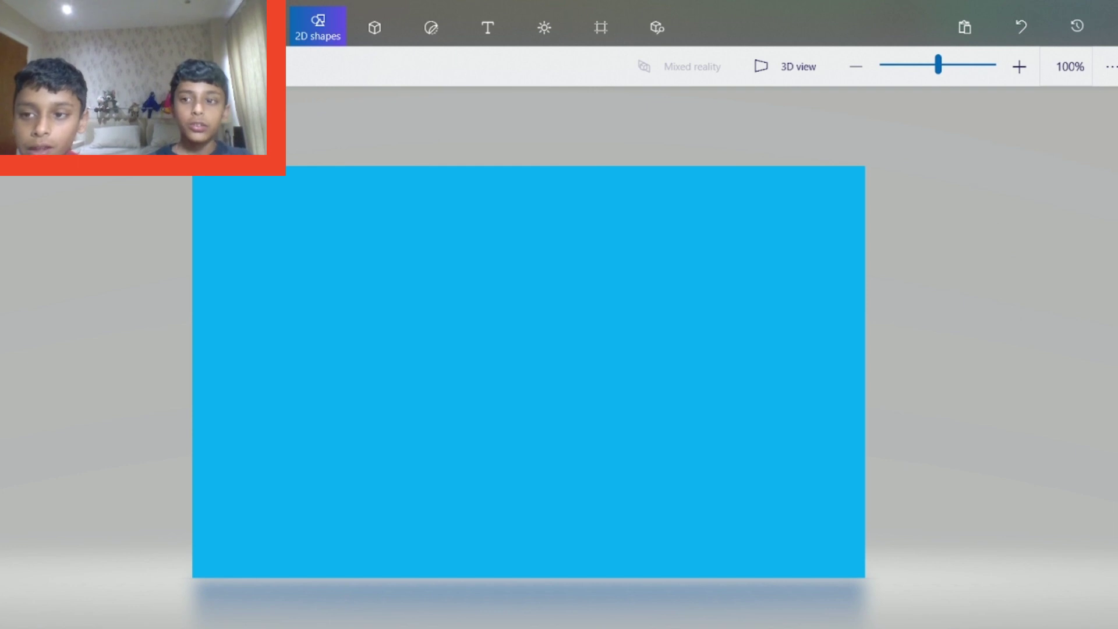
Draw a solid green right triangle covering the upper-right half of the light-blue canvas
{"action": "left_click", "coordinate": [317, 26]}
{"action": "left_click", "coordinate": [1056, 202]}
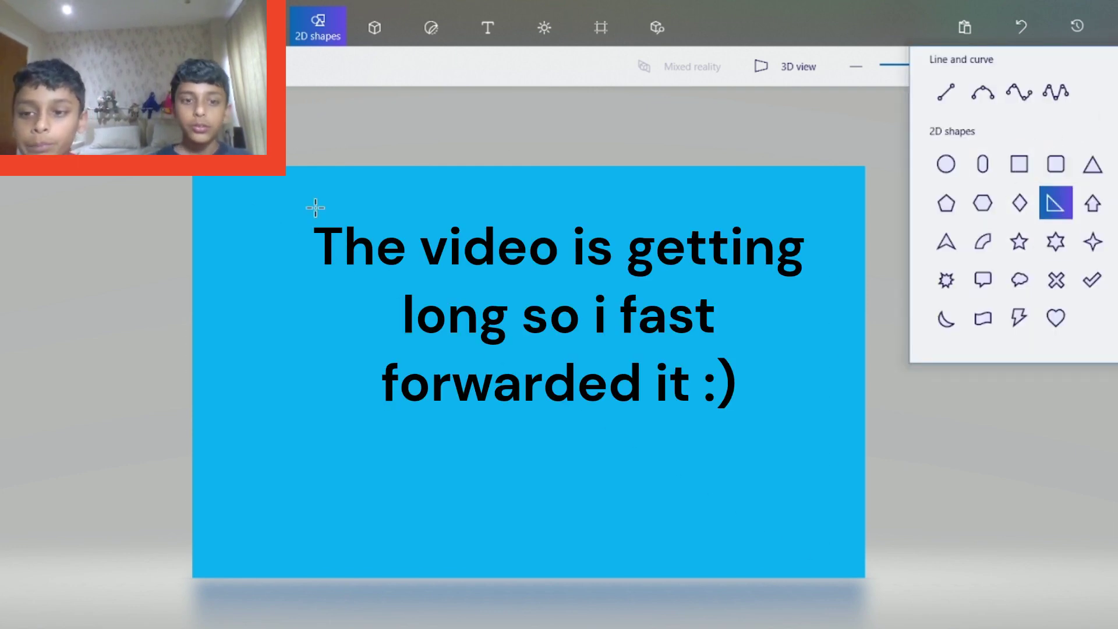
{"action": "left_click_drag", "start_coordinate": [188, 165], "coordinate": [913, 608]}
{"action": "left_click", "coordinate": [947, 105]}
{"action": "left_click", "coordinate": [948, 117]}
{"action": "left_click", "coordinate": [1021, 27]}
{"action": "left_click", "coordinate": [317, 26]}
{"action": "left_click_drag", "start_coordinate": [192, 166], "coordinate": [936, 619]}
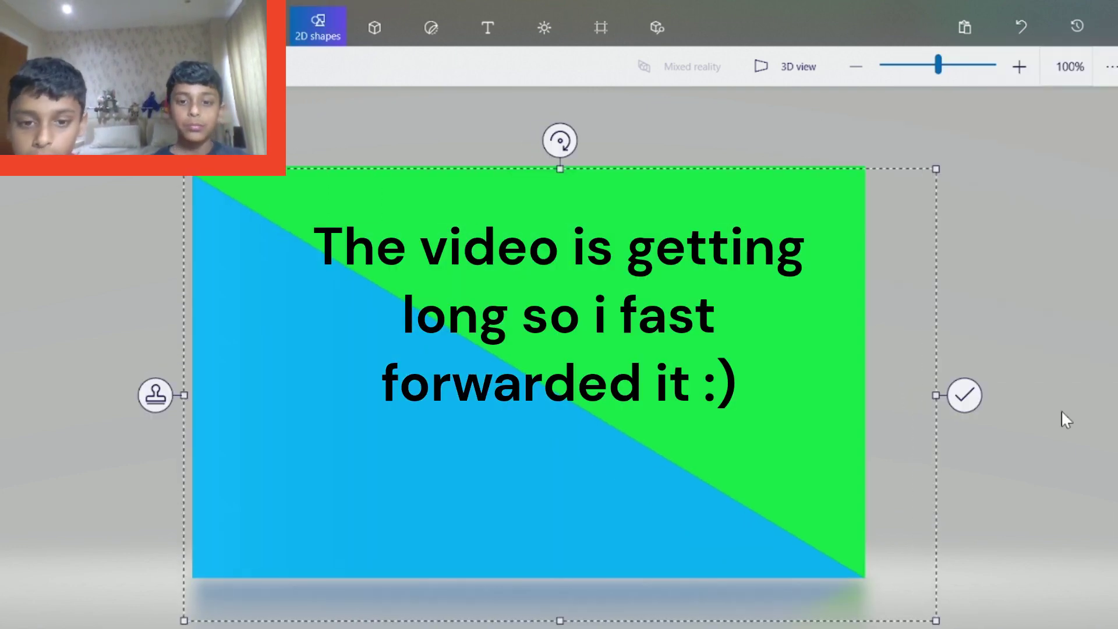
{"action": "left_click", "coordinate": [1064, 419]}
Draw an 84 px thick yellow line diagonally from the canvas's upper-left to lower-right corner, and overlay a thinner line with a changed colour
{"action": "left_click_drag", "start_coordinate": [192, 167], "coordinate": [886, 587]}
{"action": "left_click_drag", "start_coordinate": [938, 177], "coordinate": [1078, 177]}
{"action": "left_click", "coordinate": [262, 26]}
{"action": "left_click", "coordinate": [318, 36]}
{"action": "left_click_drag", "start_coordinate": [192, 170], "coordinate": [899, 600]}
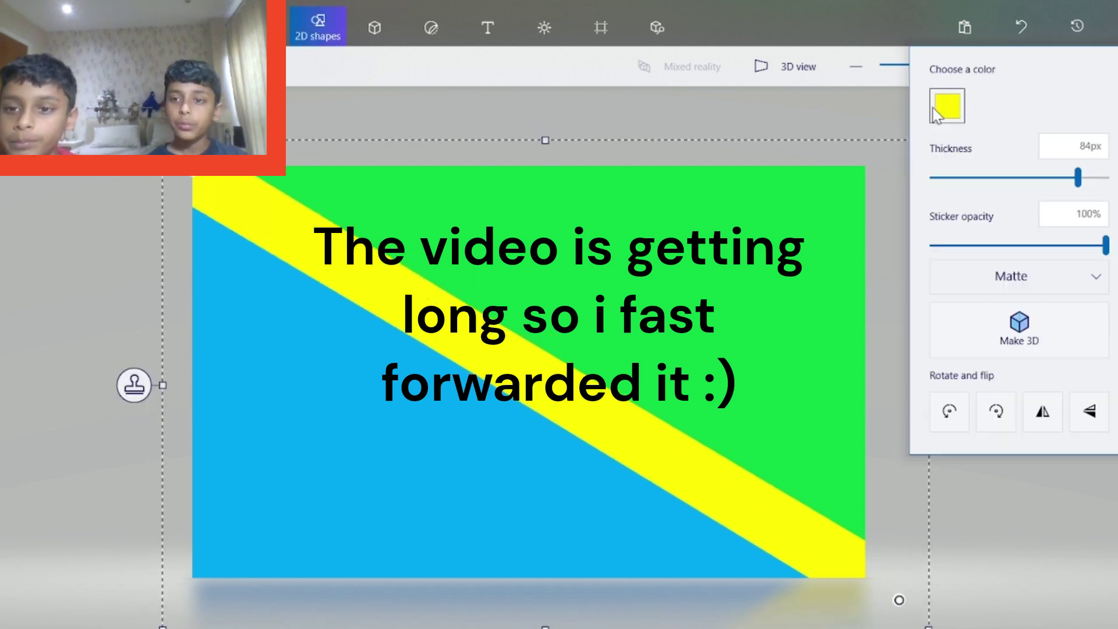
{"action": "left_click", "coordinate": [937, 114]}
{"action": "left_click_drag", "start_coordinate": [1077, 177], "coordinate": [974, 177]}
{"action": "left_click", "coordinate": [2, 241]}
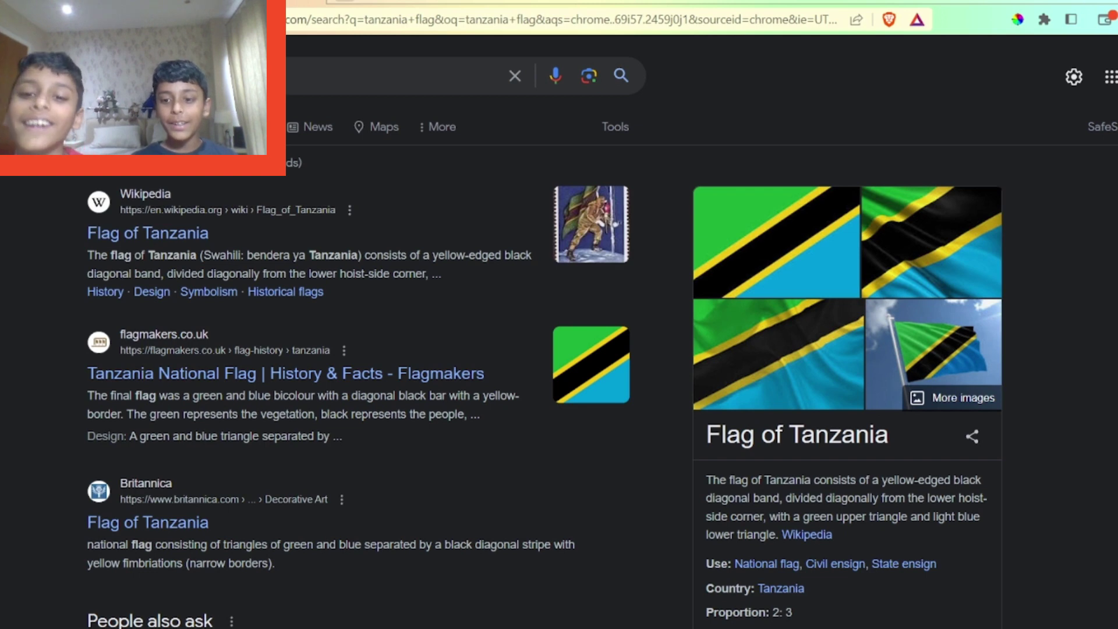
Switch to Paint 3D and draw a light-blue horizontal stripe across the canvas's lower part, narrowing it slightly from its upper edge
{"action": "left_click", "coordinate": [899, 628]}
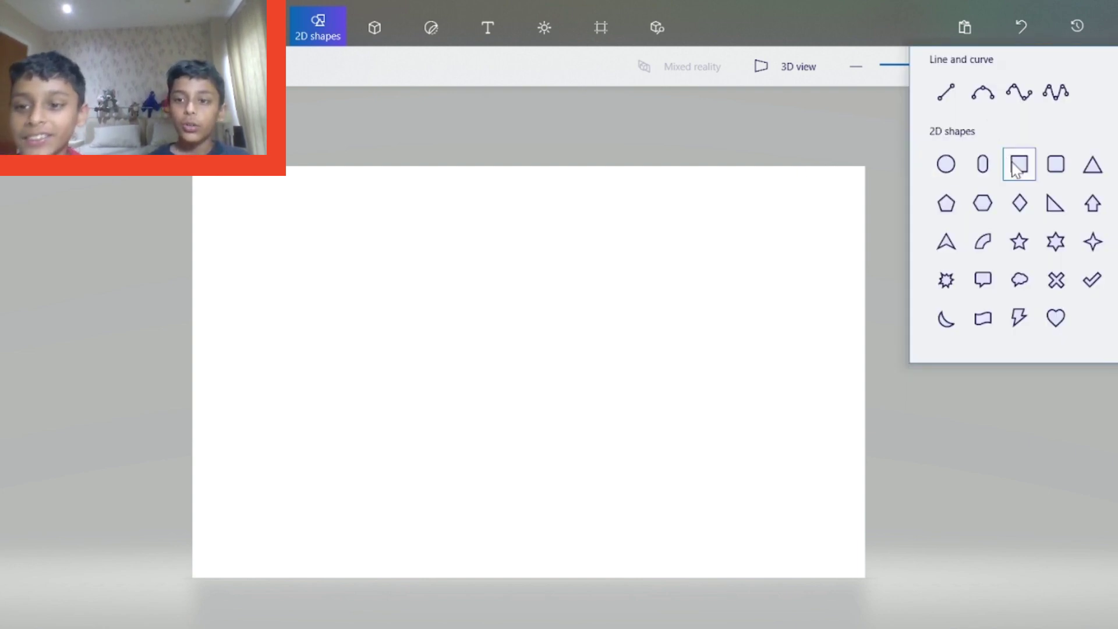
{"action": "left_click", "coordinate": [1022, 167]}
{"action": "left_click_drag", "start_coordinate": [180, 443], "coordinate": [900, 528]}
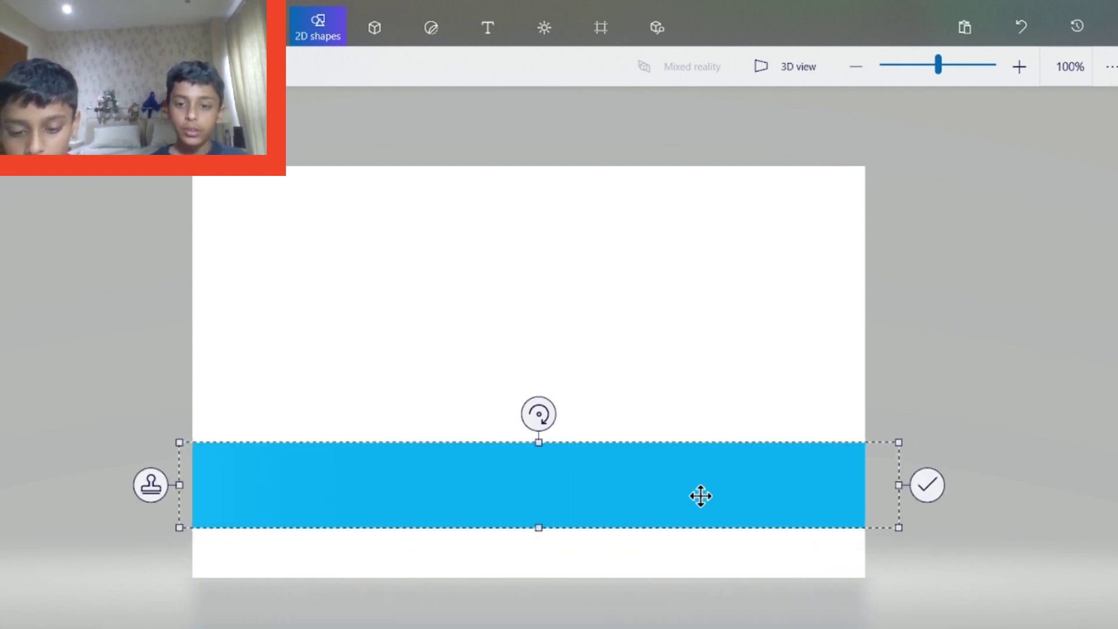
{"action": "left_click_drag", "start_coordinate": [539, 443], "coordinate": [538, 460]}
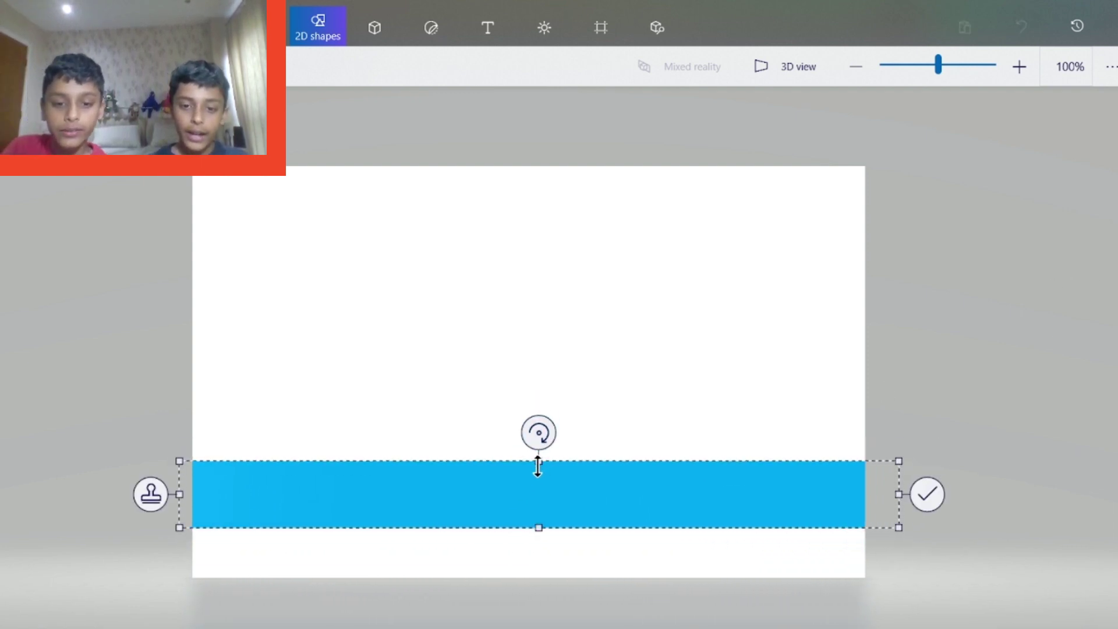
{"action": "left_click", "coordinate": [991, 219]}
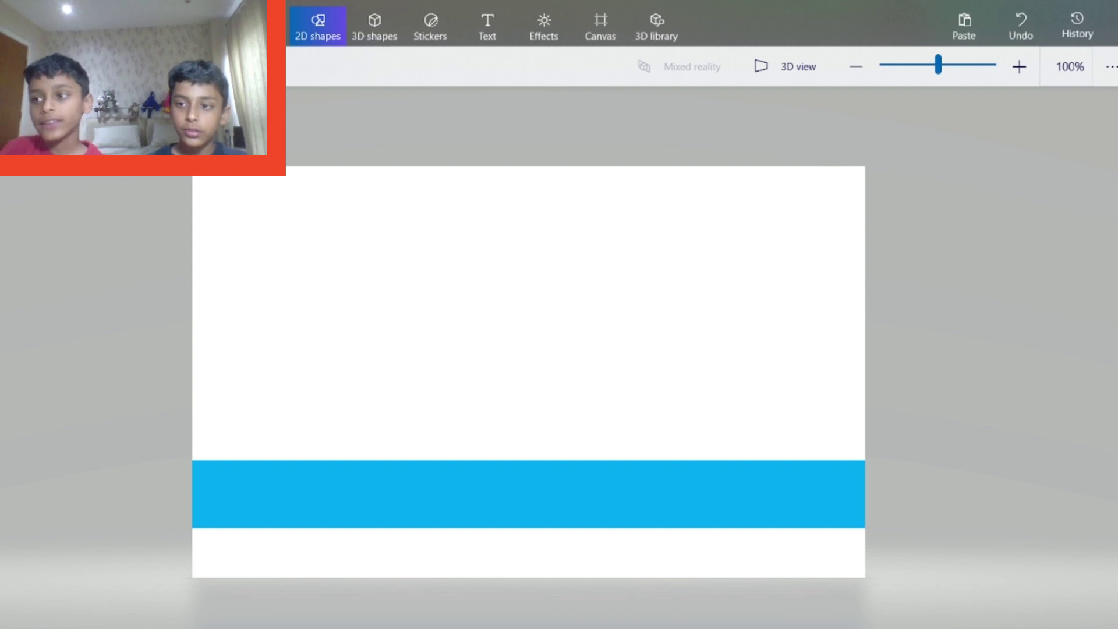
Draw a second light-blue horizontal stripe across the upper part of the canvas
{"action": "left_click", "coordinate": [1018, 163]}
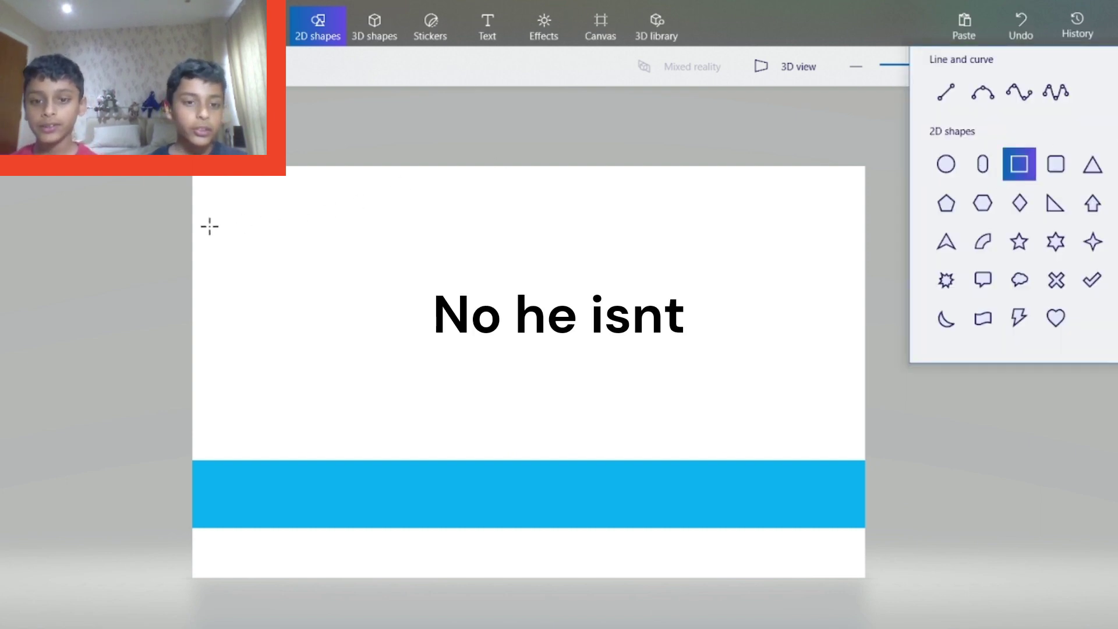
{"action": "left_click_drag", "start_coordinate": [177, 225], "coordinate": [926, 295]}
{"action": "left_click", "coordinate": [957, 404]}
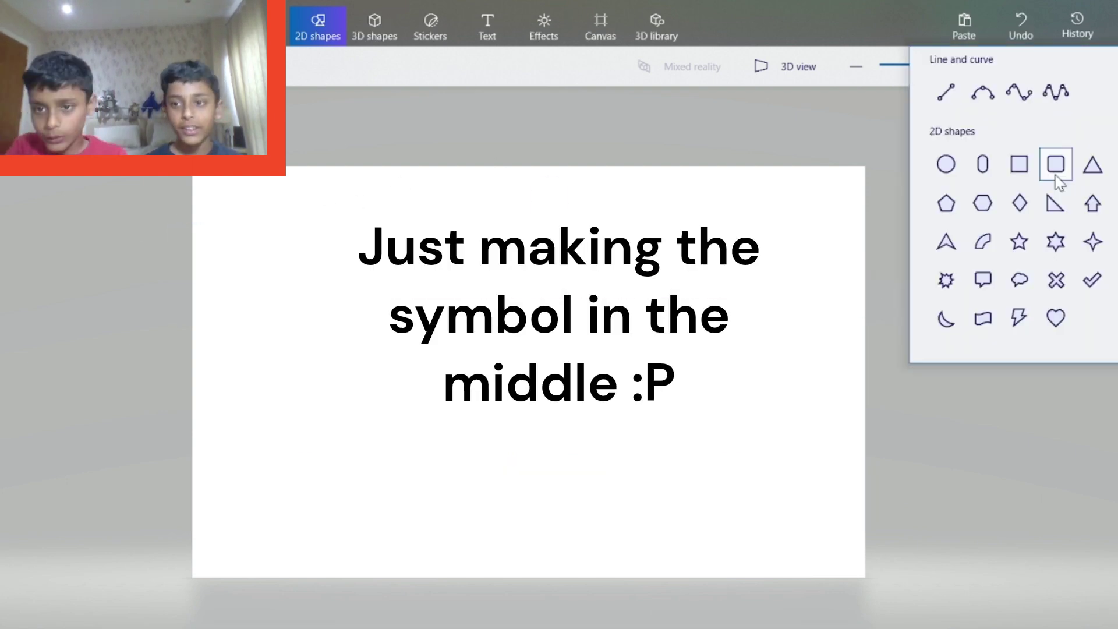
{"action": "left_click", "coordinate": [1019, 163]}
{"action": "mouse_move", "coordinate": [185, 208]}
{"action": "left_mouse_down"}
{"action": "mouse_move", "coordinate": [871, 499]}
{"action": "mouse_move", "coordinate": [874, 517]}
{"action": "left_mouse_up"}
{"action": "key", "text": "ctrl+z"}
{"action": "left_click", "coordinate": [1098, 80]}
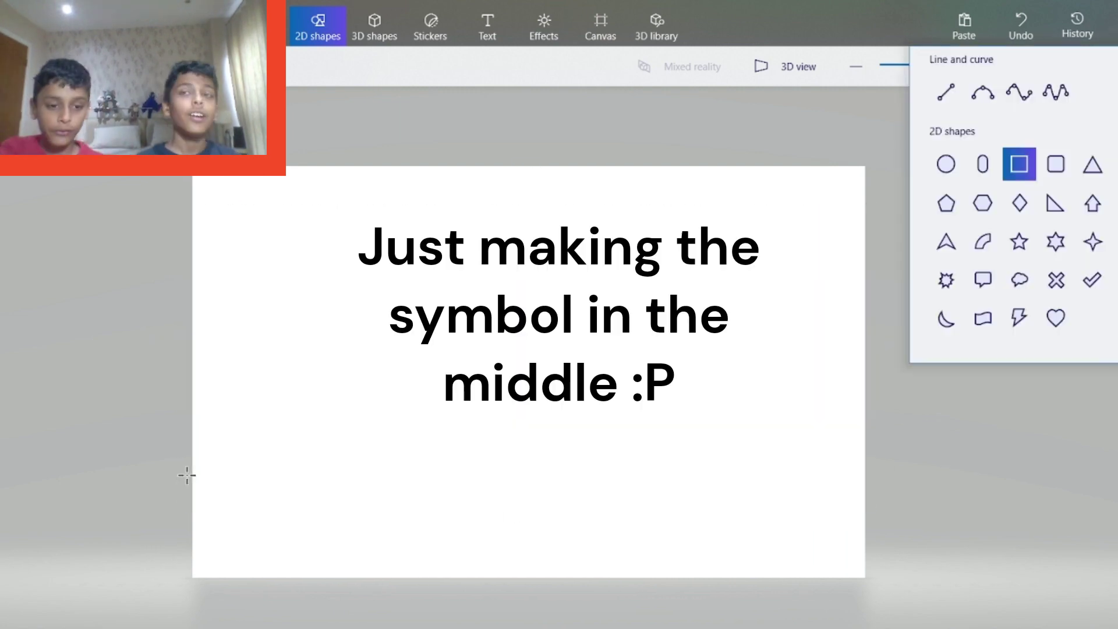
Draw two light-blue horizontal stripes across the blank canvas, one near its lower edge and one near its upper edge
{"action": "left_click", "coordinate": [774, 521]}
{"action": "left_click_drag", "start_coordinate": [180, 473], "coordinate": [873, 529]}
{"action": "left_click_drag", "start_coordinate": [180, 213], "coordinate": [911, 270]}
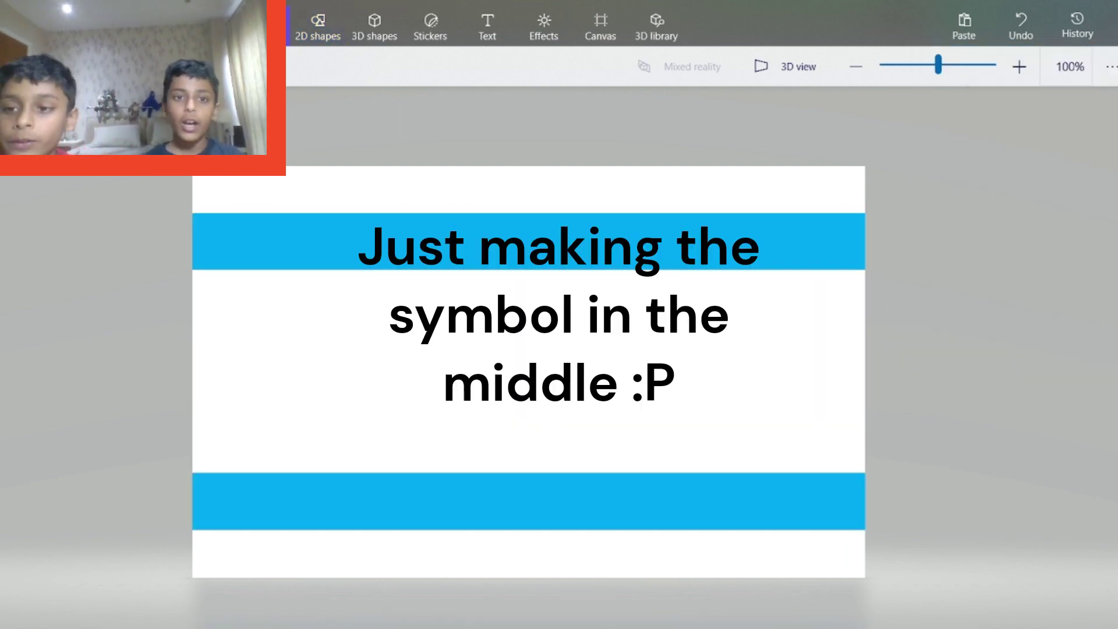
Draw an unfilled triangle between the stripes with a solid light-blue outline, and shift it slightly down
{"action": "left_click", "coordinate": [318, 26]}
{"action": "mouse_move", "coordinate": [466, 402]}
{"action": "left_mouse_down"}
{"action": "mouse_move", "coordinate": [686, 300]}
{"action": "mouse_move", "coordinate": [611, 292]}
{"action": "left_mouse_up"}
{"action": "left_click", "coordinate": [1043, 107]}
{"action": "left_click", "coordinate": [1030, 82]}
{"action": "left_click", "coordinate": [1030, 184]}
{"action": "left_click", "coordinate": [1031, 209]}
{"action": "left_click", "coordinate": [947, 183]}
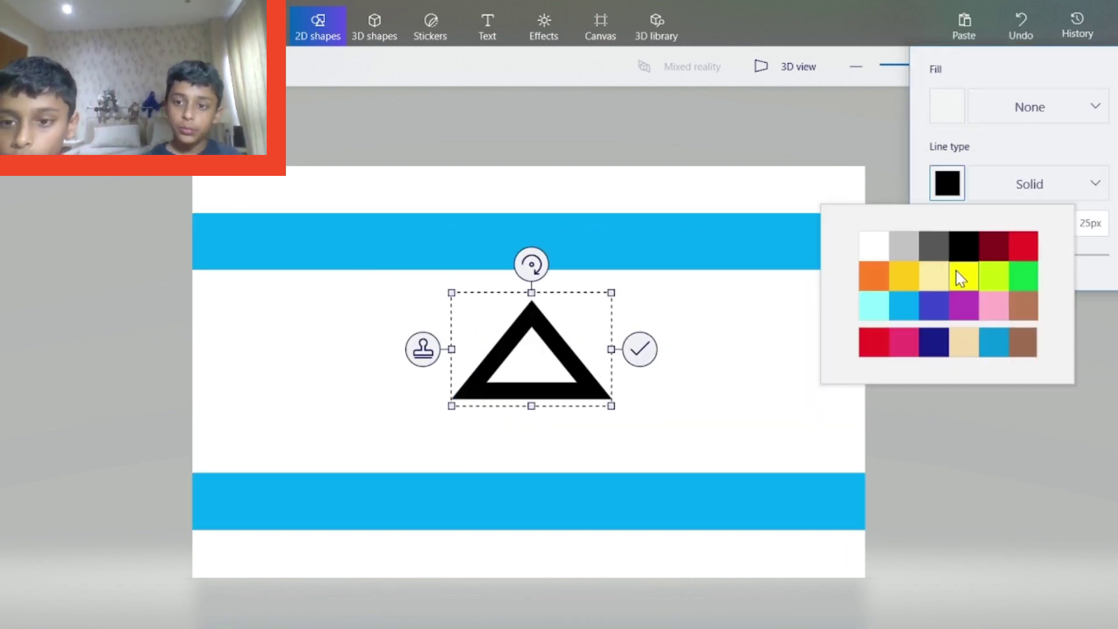
{"action": "left_click", "coordinate": [903, 307]}
{"action": "left_click_drag", "start_coordinate": [534, 352], "coordinate": [534, 368]}
Copy and paste the triangle, turn the copy upside down, and place it over the original to form a six-pointed star
{"action": "key", "text": "ctrl+c"}
{"action": "key", "text": "ctrl+v"}
{"action": "left_click_drag", "start_coordinate": [272, 143], "coordinate": [272, 350]}
{"action": "left_click_drag", "start_coordinate": [274, 242], "coordinate": [530, 395]}
{"action": "left_click", "coordinate": [949, 315]}
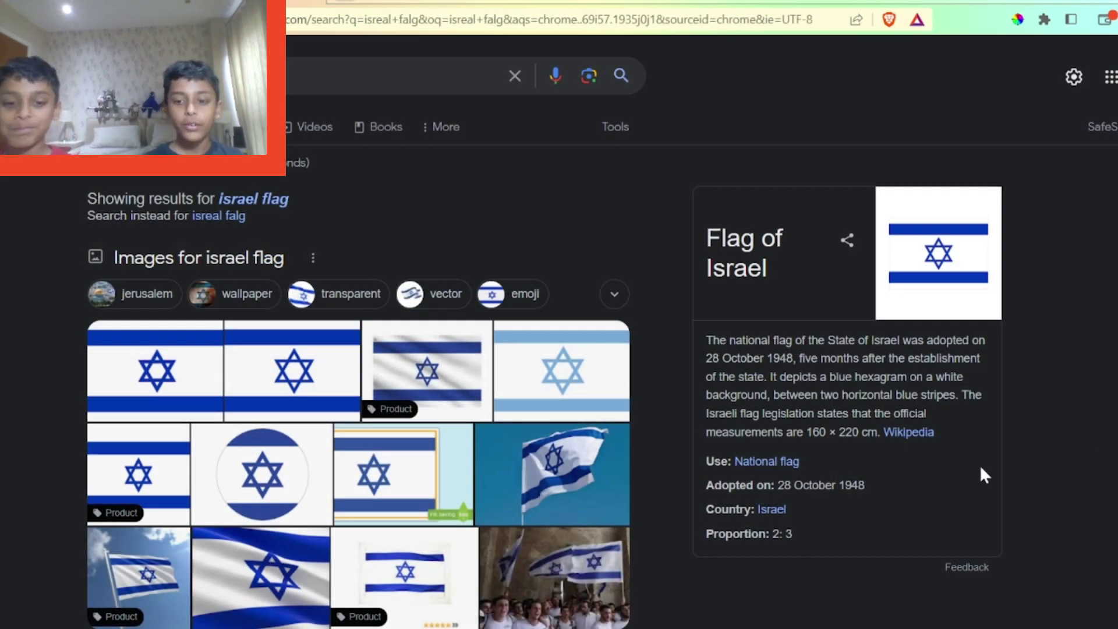
Switch back to the Paint 3D window with the blue star flag drawing
{"action": "mouse_move", "coordinate": [901, 628]}
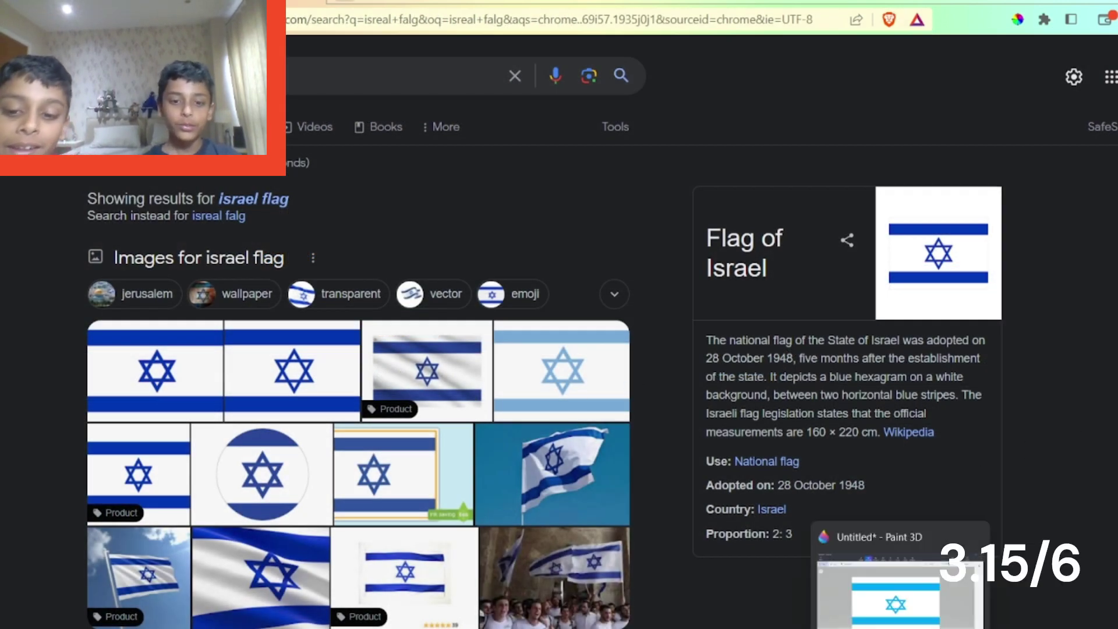
{"action": "left_click", "coordinate": [901, 594]}
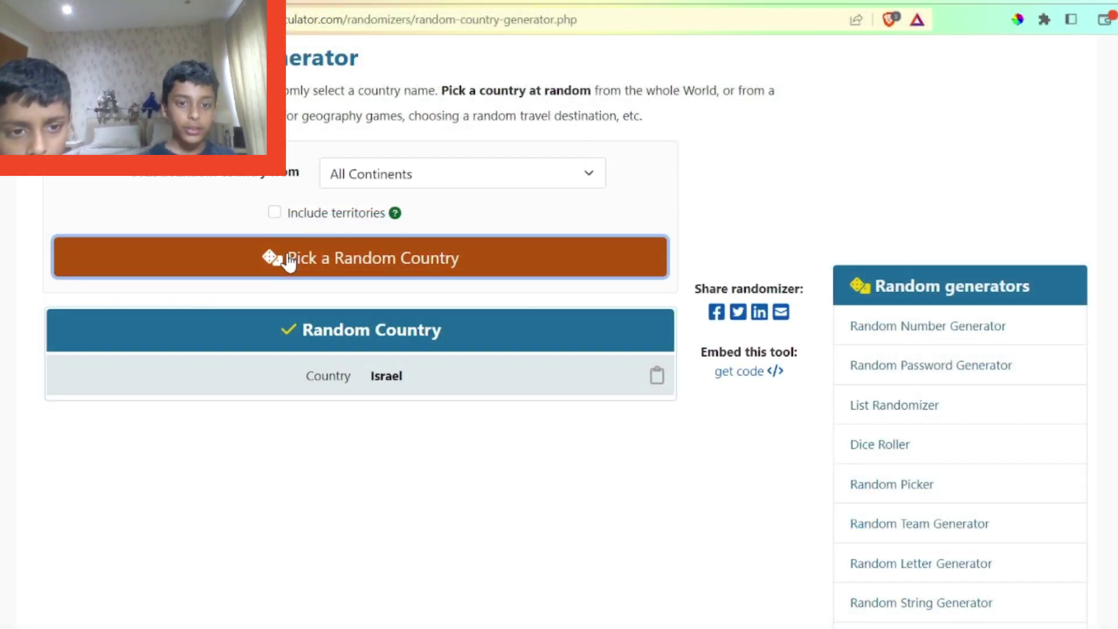
Pick another random country, and fill the blank Paint 3D canvas with indigo blue
{"action": "left_click", "coordinate": [289, 260]}
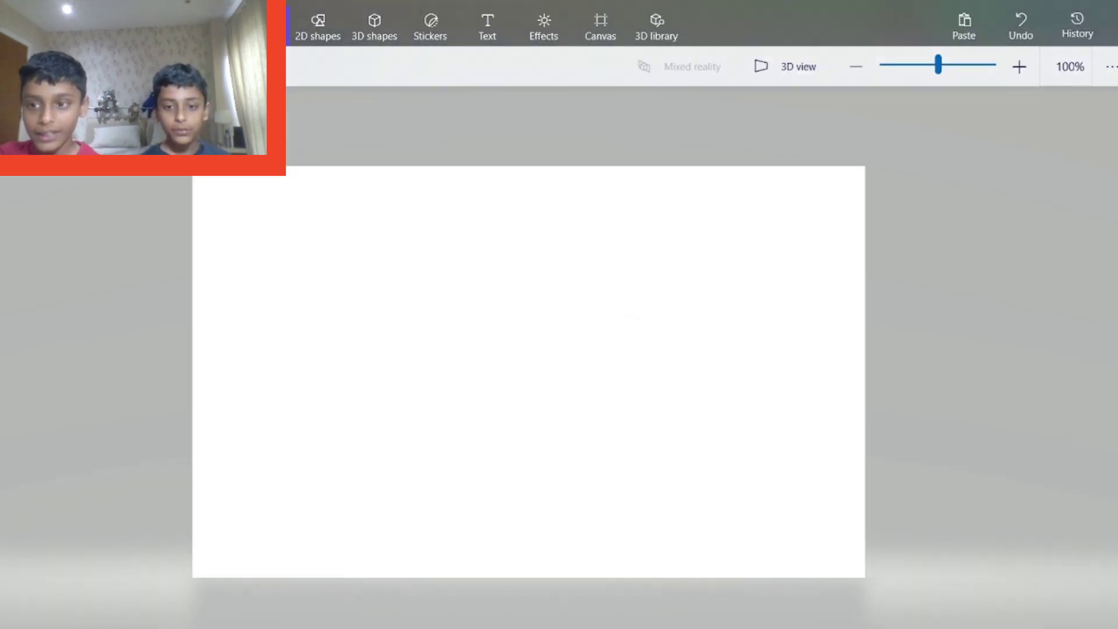
{"action": "left_click", "coordinate": [564, 286]}
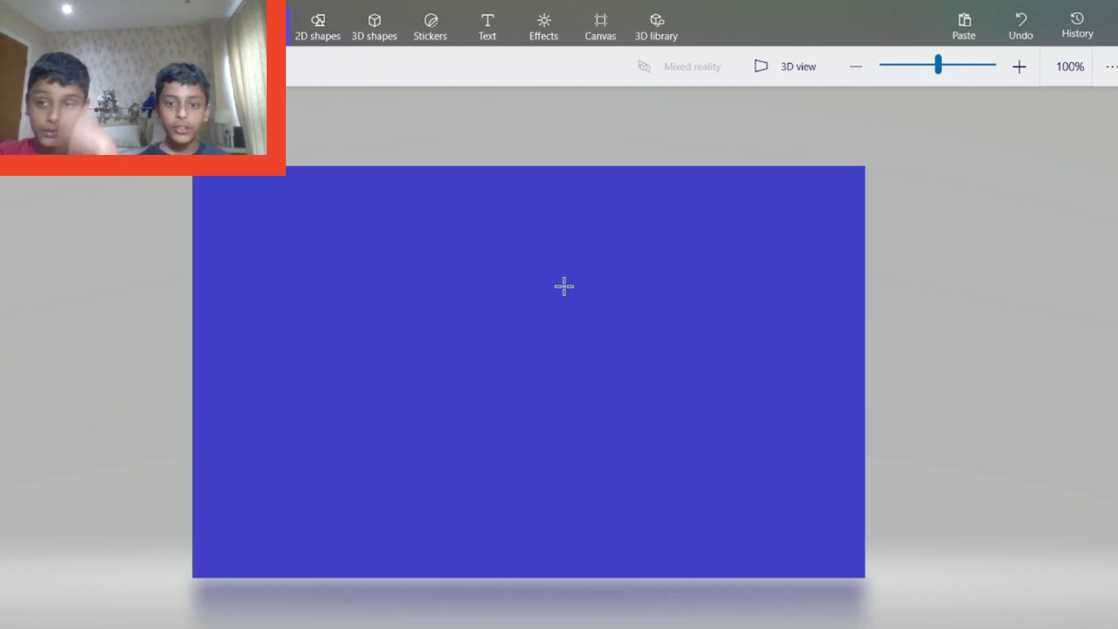
Draw a six-pointed star in the upper-left part of the blue canvas
{"action": "left_click", "coordinate": [343, 44]}
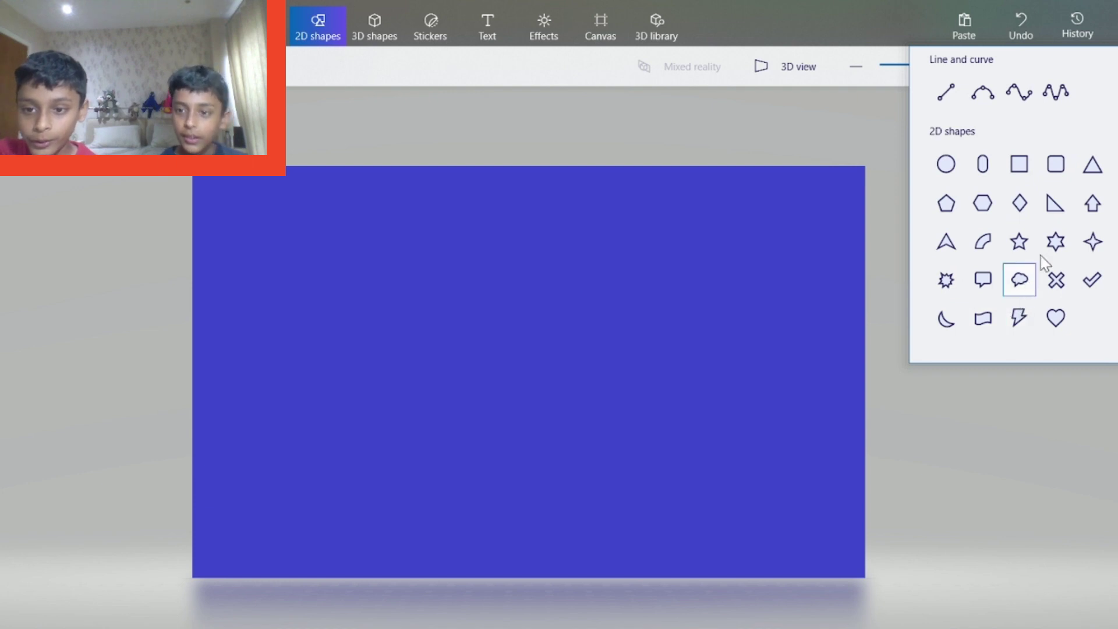
{"action": "left_click", "coordinate": [1028, 271]}
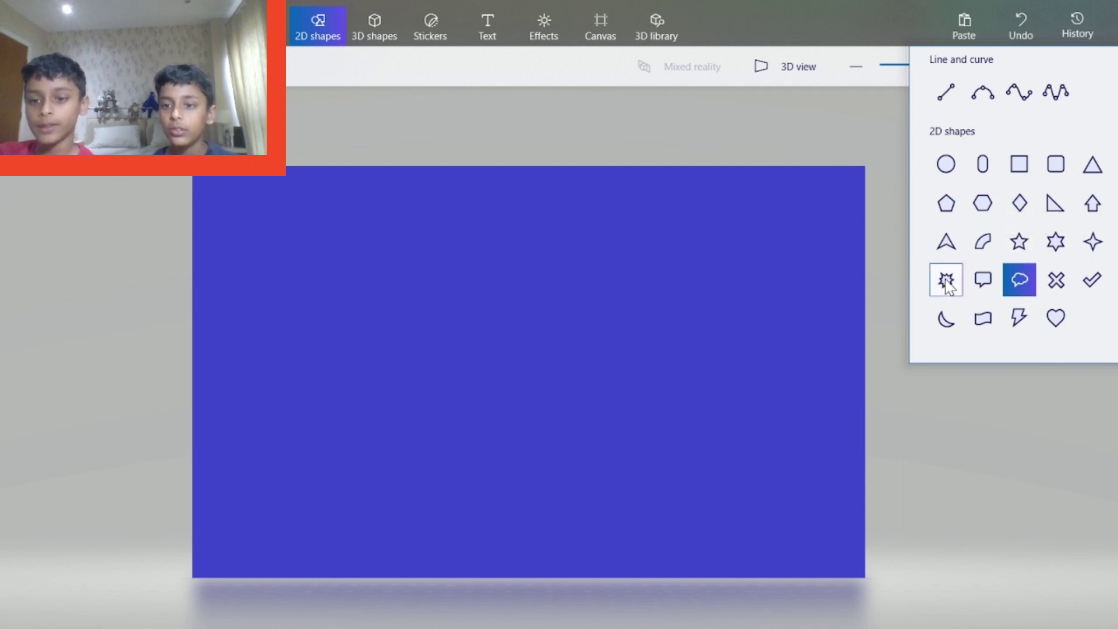
{"action": "left_click", "coordinate": [1057, 242]}
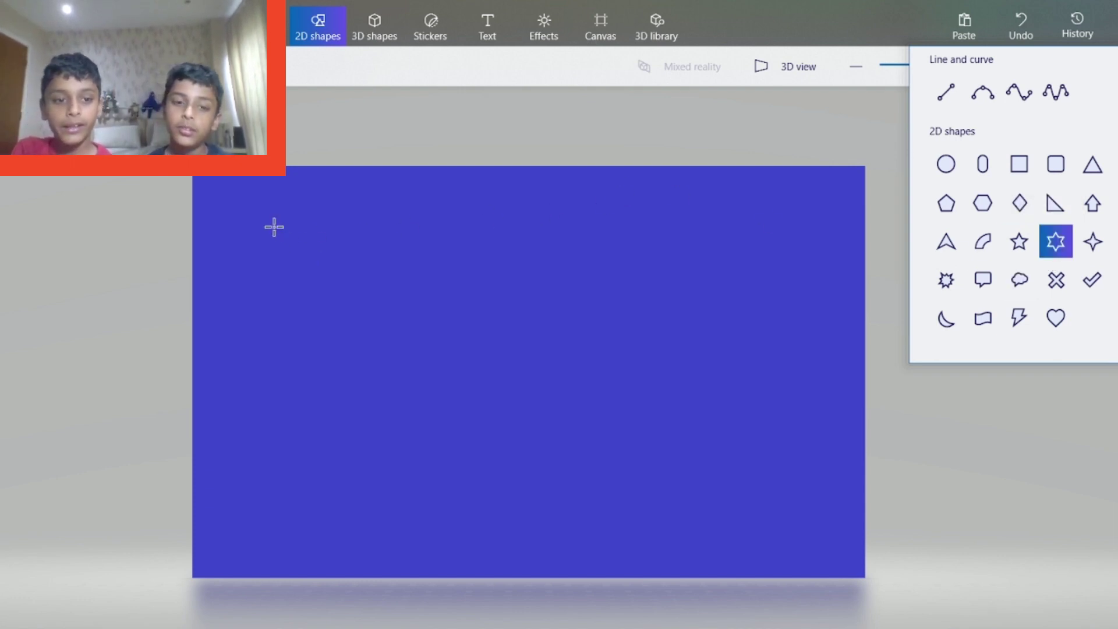
{"action": "left_click_drag", "start_coordinate": [237, 219], "coordinate": [382, 372]}
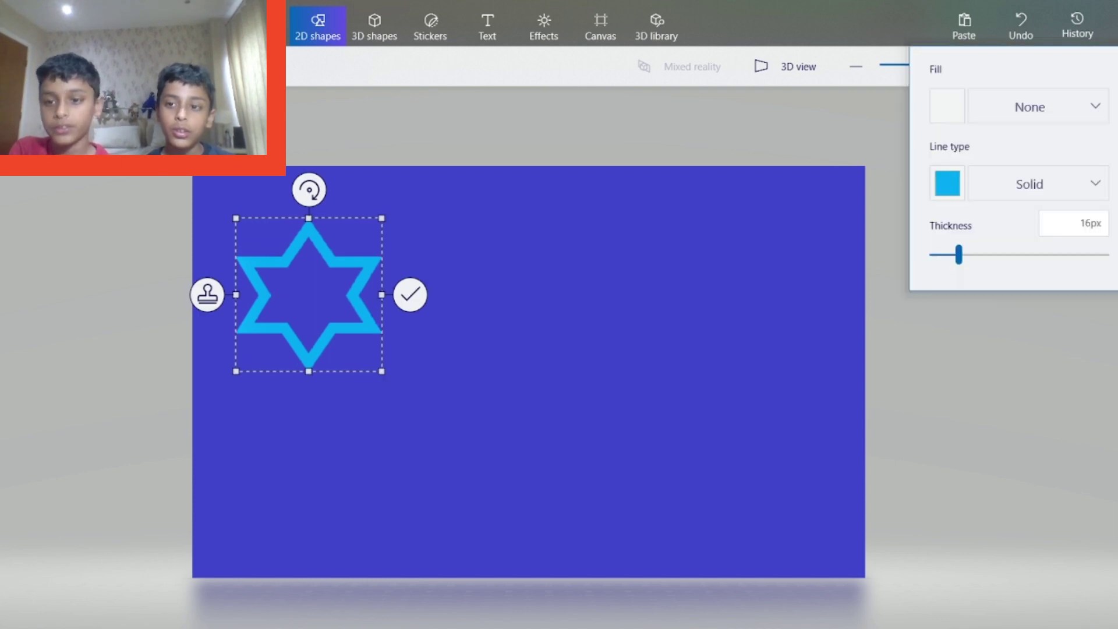
Give the six-pointed star a solid white fill and a white outline
{"action": "left_click", "coordinate": [947, 185]}
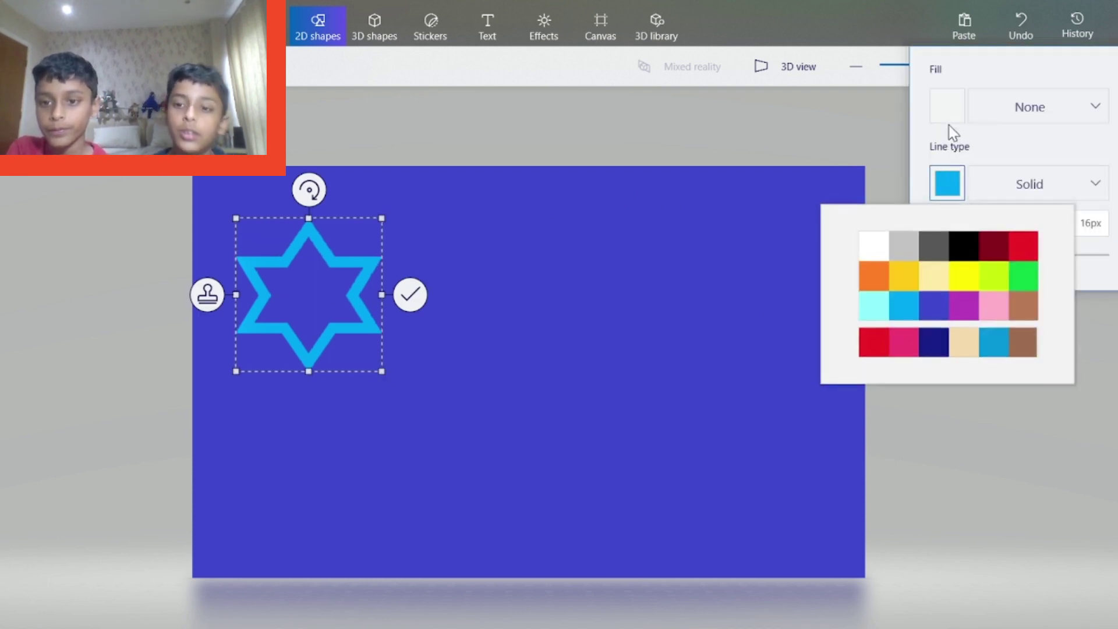
{"action": "left_click", "coordinate": [1028, 113]}
{"action": "left_click", "coordinate": [1029, 112]}
{"action": "left_click", "coordinate": [1036, 146]}
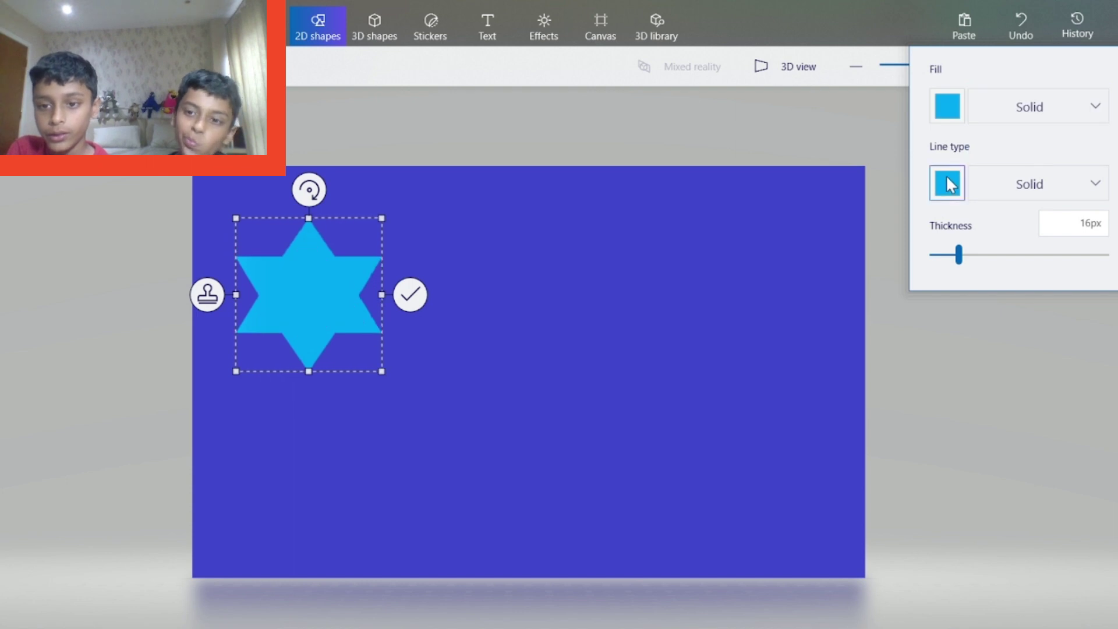
{"action": "left_click", "coordinate": [959, 105]}
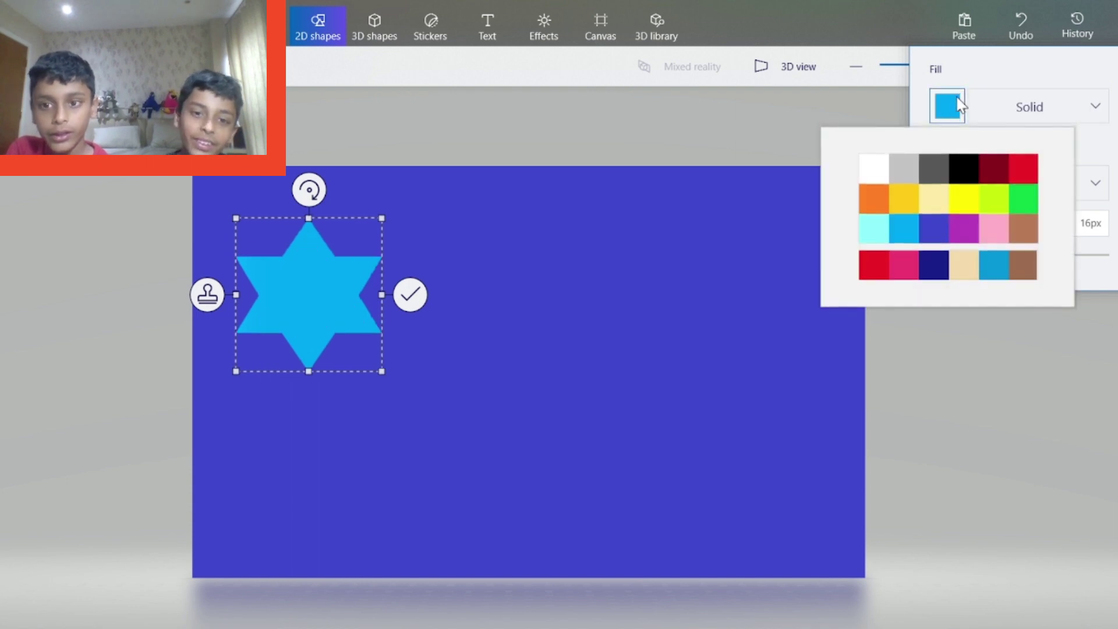
{"action": "left_click", "coordinate": [881, 169]}
{"action": "left_click", "coordinate": [948, 192]}
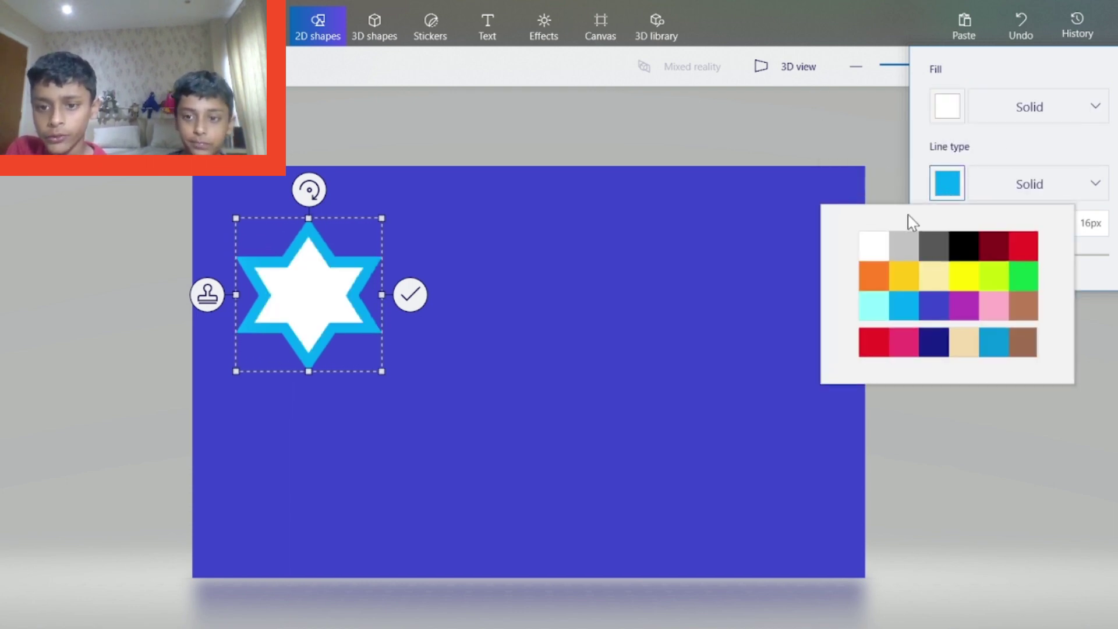
{"action": "left_click", "coordinate": [872, 247]}
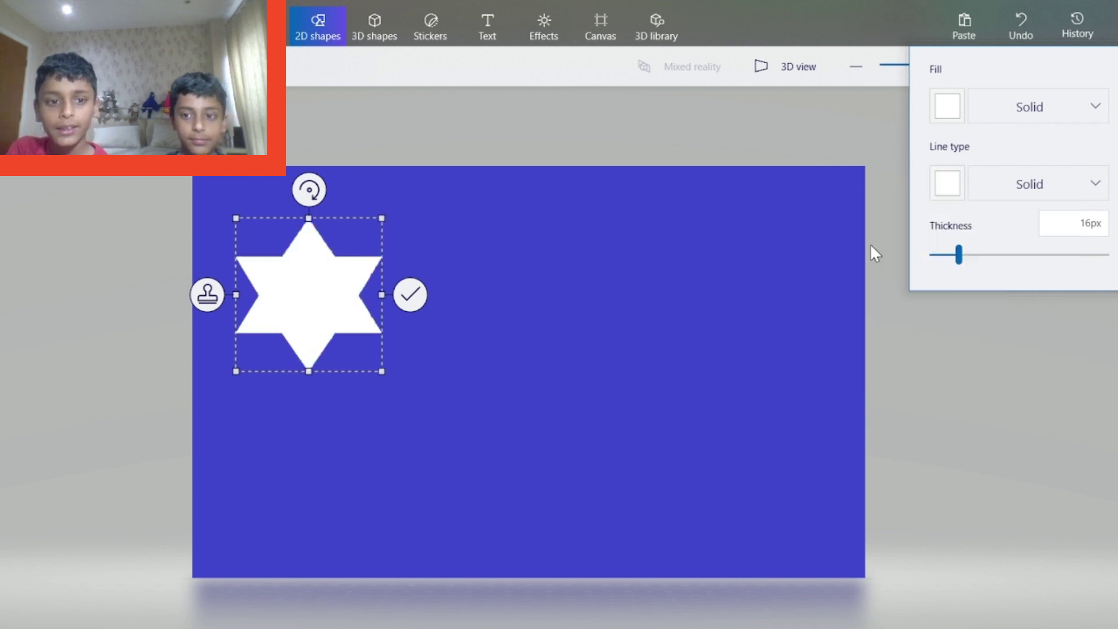
Move the white star slightly closer to the flag's upper-left corner and place it there
{"action": "left_click", "coordinate": [291, 282]}
{"action": "left_click_drag", "start_coordinate": [297, 289], "coordinate": [282, 264]}
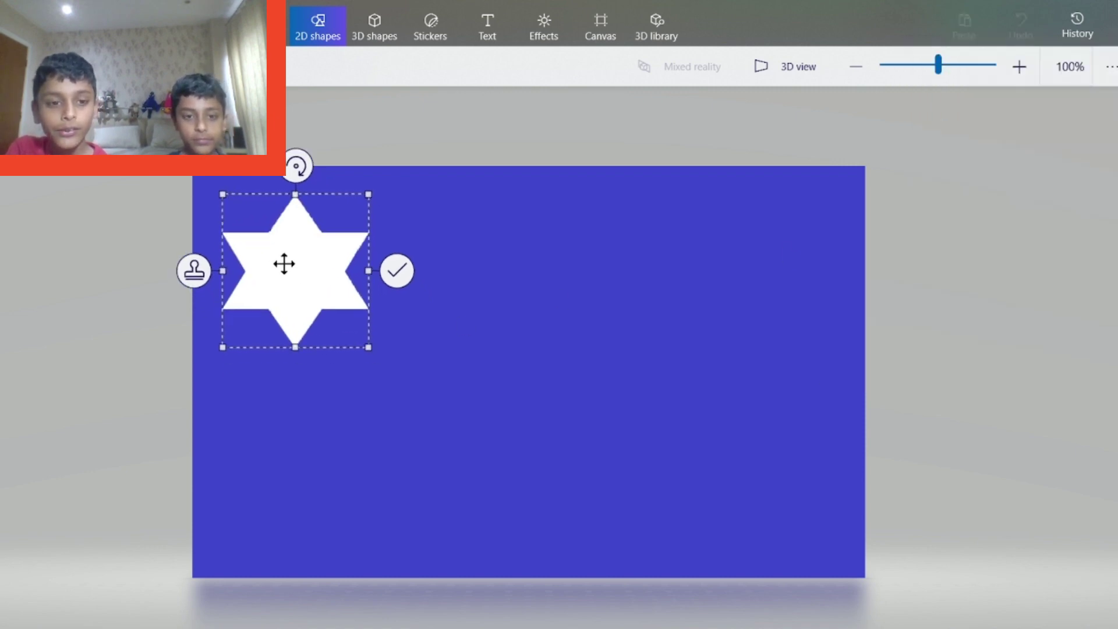
{"action": "left_click", "coordinate": [953, 458]}
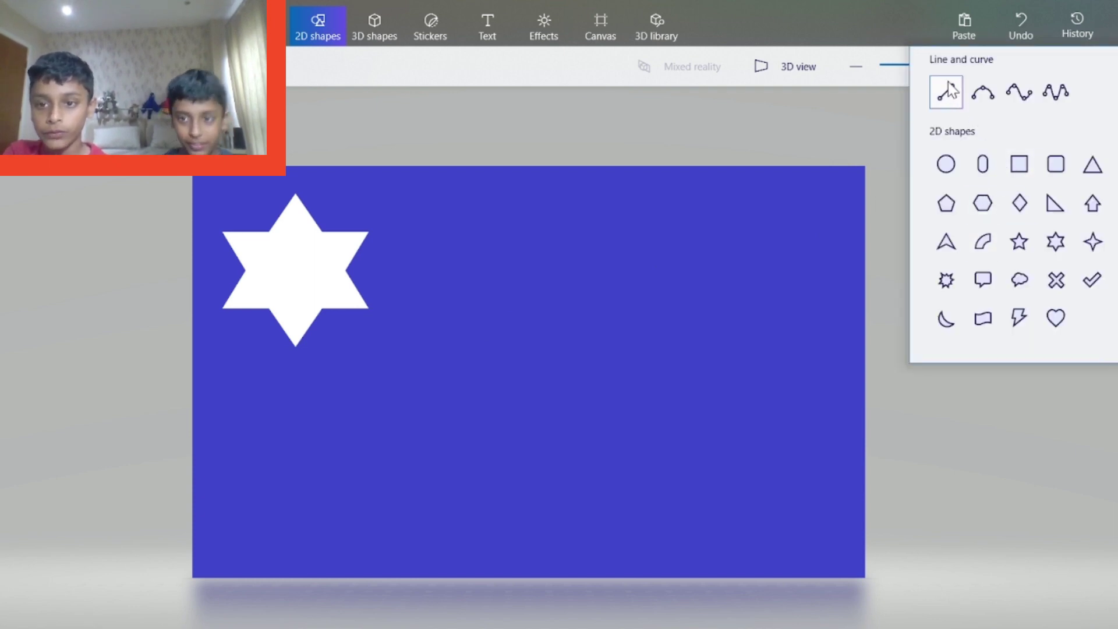
Draw a white diagonal line from the flag's upper-right corner to its lower-left corner, with a thickness of 92 px
{"action": "mouse_move", "coordinate": [860, 166]}
{"action": "left_mouse_down"}
{"action": "mouse_move", "coordinate": [449, 516]}
{"action": "mouse_move", "coordinate": [233, 587]}
{"action": "mouse_move", "coordinate": [113, 577]}
{"action": "mouse_move", "coordinate": [205, 586]}
{"action": "mouse_move", "coordinate": [193, 583]}
{"action": "left_mouse_up"}
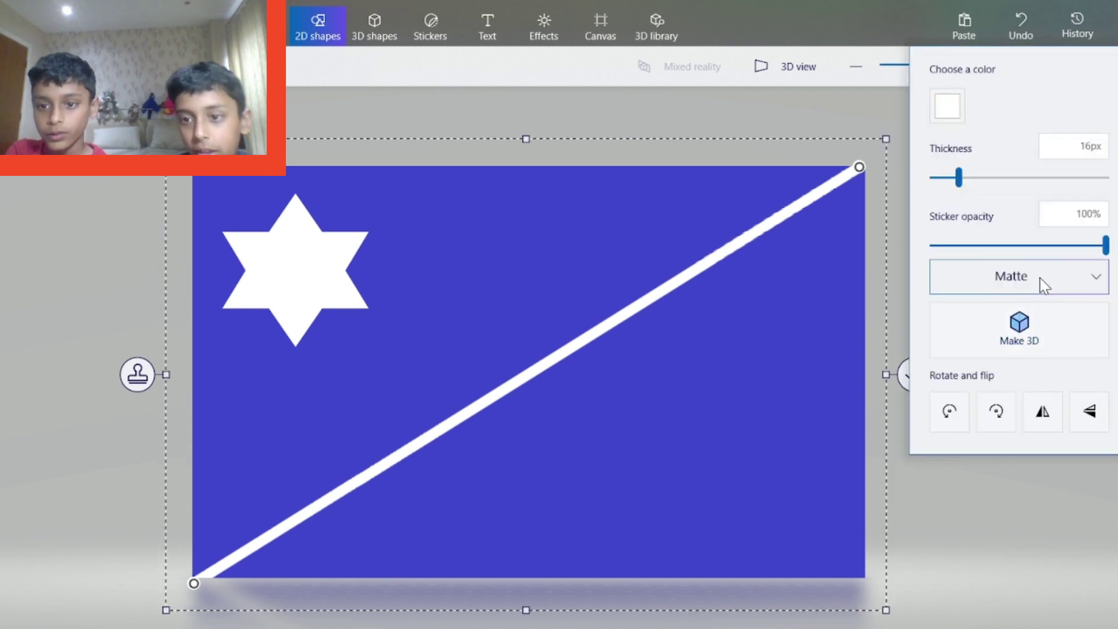
{"action": "left_click_drag", "start_coordinate": [967, 184], "coordinate": [1091, 181]}
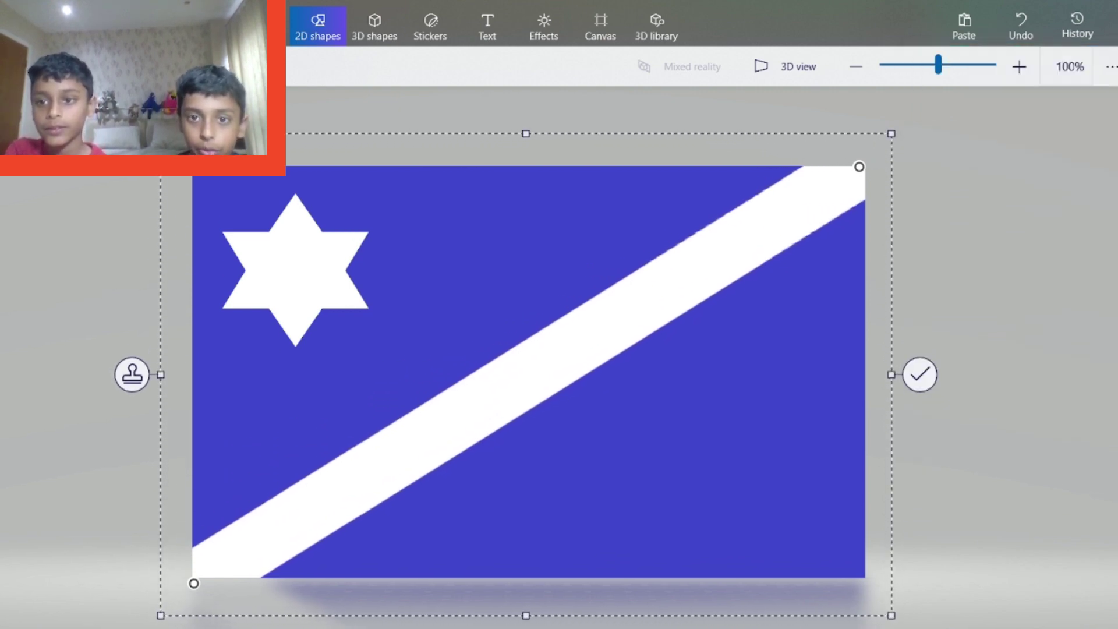
{"action": "left_click", "coordinate": [1108, 142]}
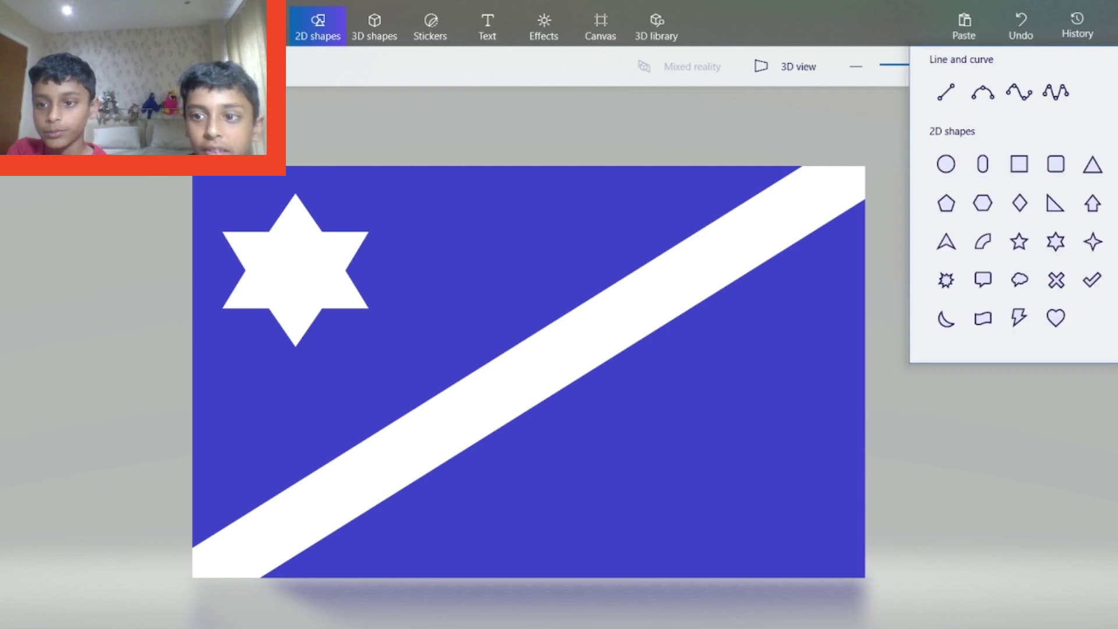
Try a second white diagonal band crossing the first one, and undo it
{"action": "left_click_drag", "start_coordinate": [861, 166], "coordinate": [861, 166]}
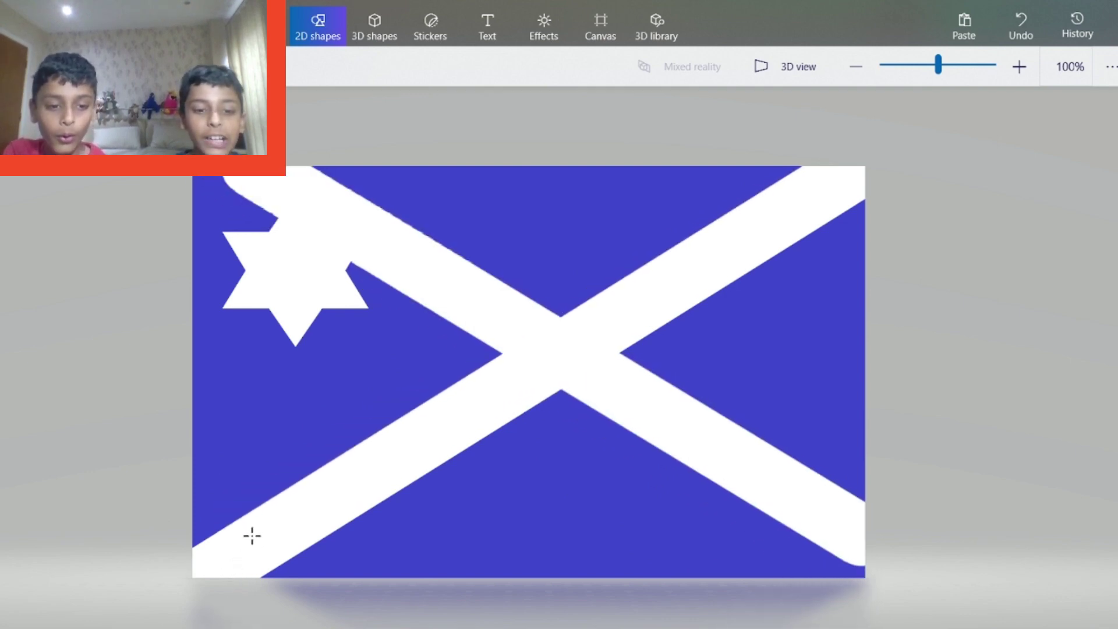
{"action": "left_click_drag", "start_coordinate": [252, 536], "coordinate": [246, 520]}
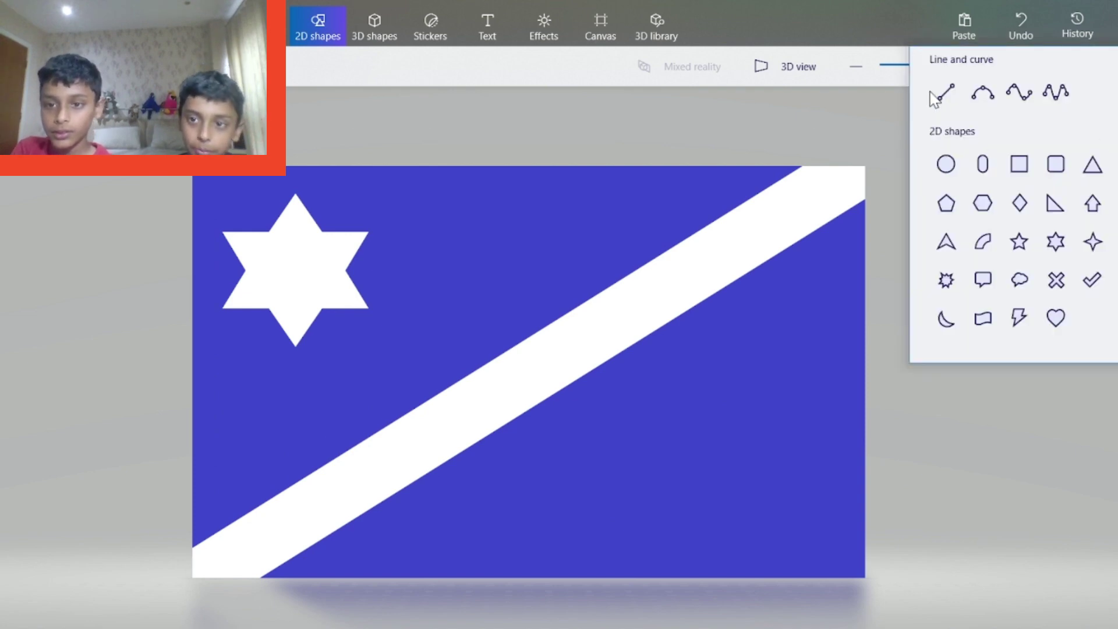
Draw a black diagonal line along the white band from corner to corner, with a thickness of 54 px
{"action": "left_click", "coordinate": [853, 170]}
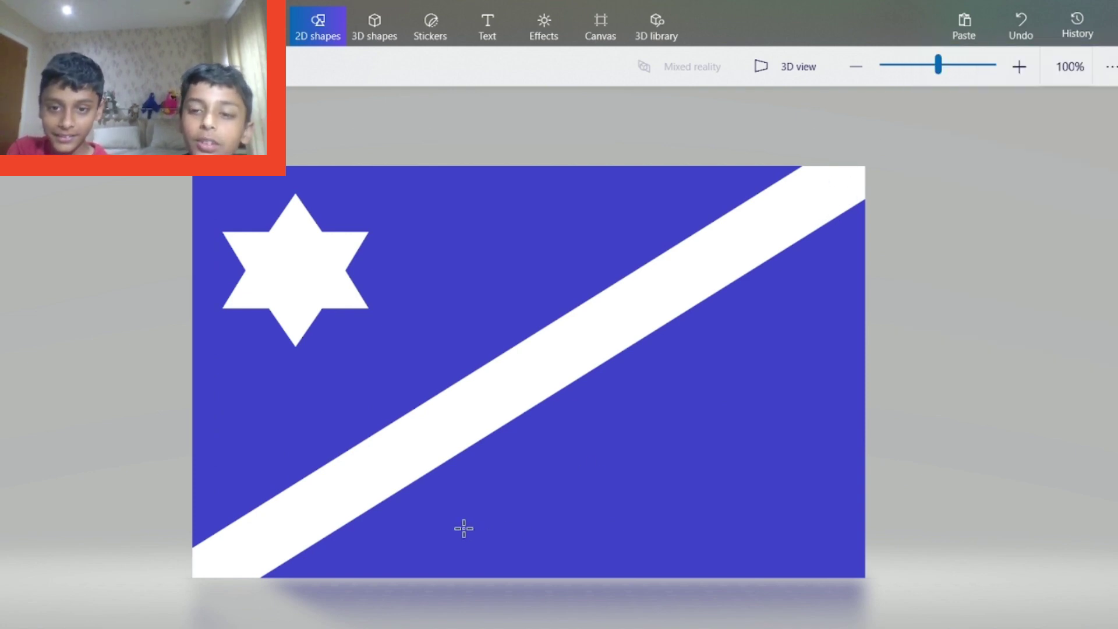
{"action": "left_click_drag", "start_coordinate": [322, 531], "coordinate": [194, 580]}
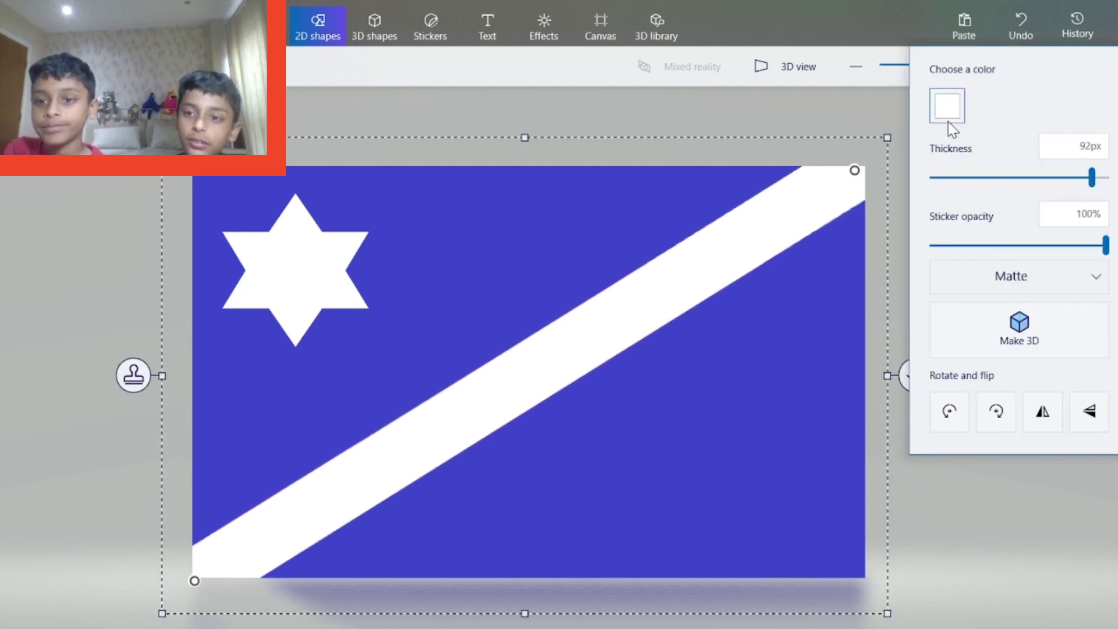
{"action": "left_click", "coordinate": [949, 118]}
{"action": "left_click", "coordinate": [964, 161]}
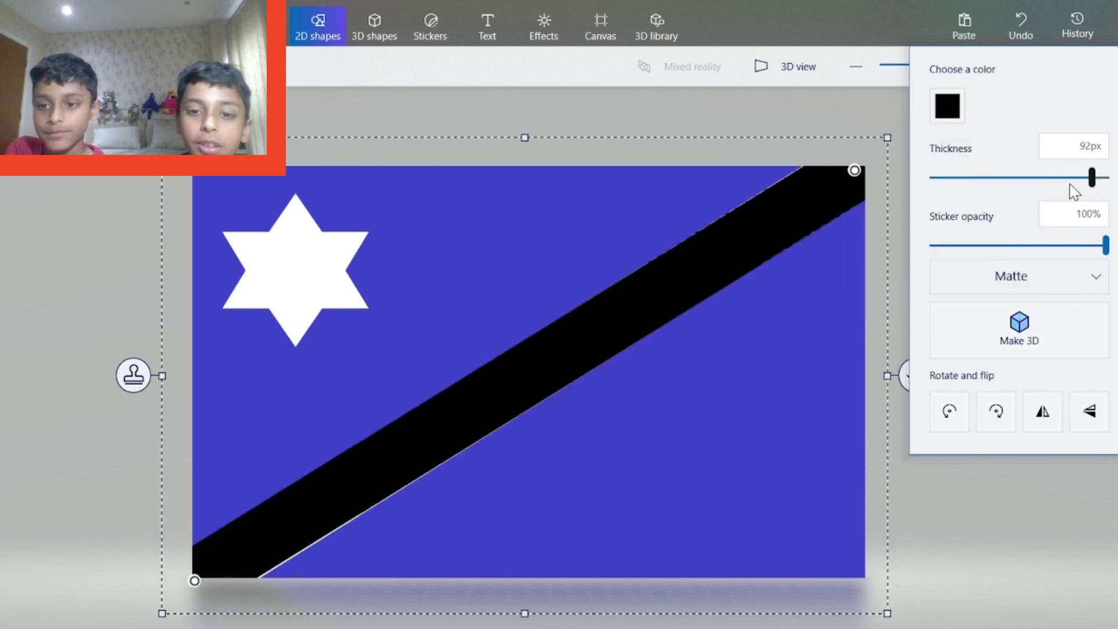
{"action": "left_click", "coordinate": [1069, 178]}
{"action": "left_click_drag", "start_coordinate": [1069, 178], "coordinate": [1025, 177]}
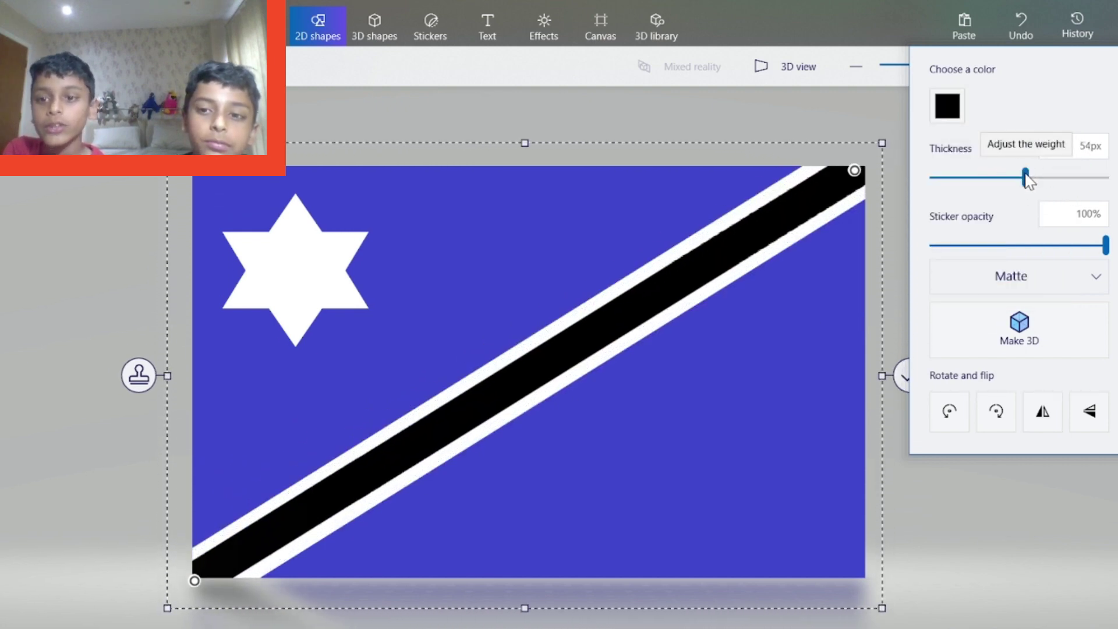
Recolour the black diagonal line orange, make it thinner inside the white band, and place it
{"action": "left_click", "coordinate": [935, 117]}
{"action": "left_click", "coordinate": [872, 195]}
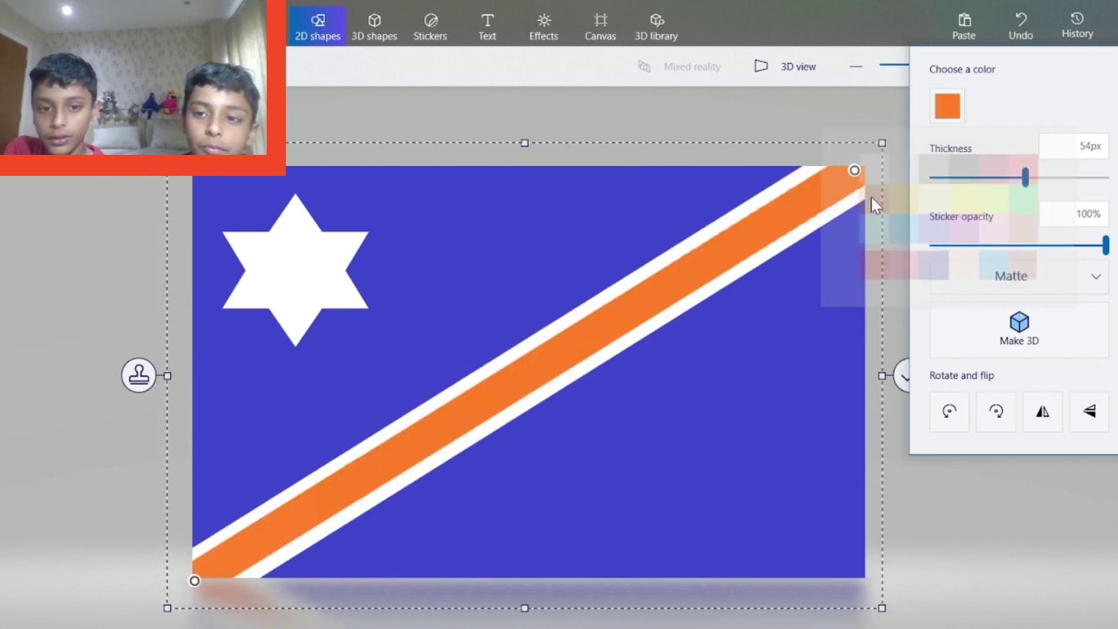
{"action": "left_click_drag", "start_coordinate": [1023, 179], "coordinate": [988, 179]}
{"action": "left_click", "coordinate": [929, 568]}
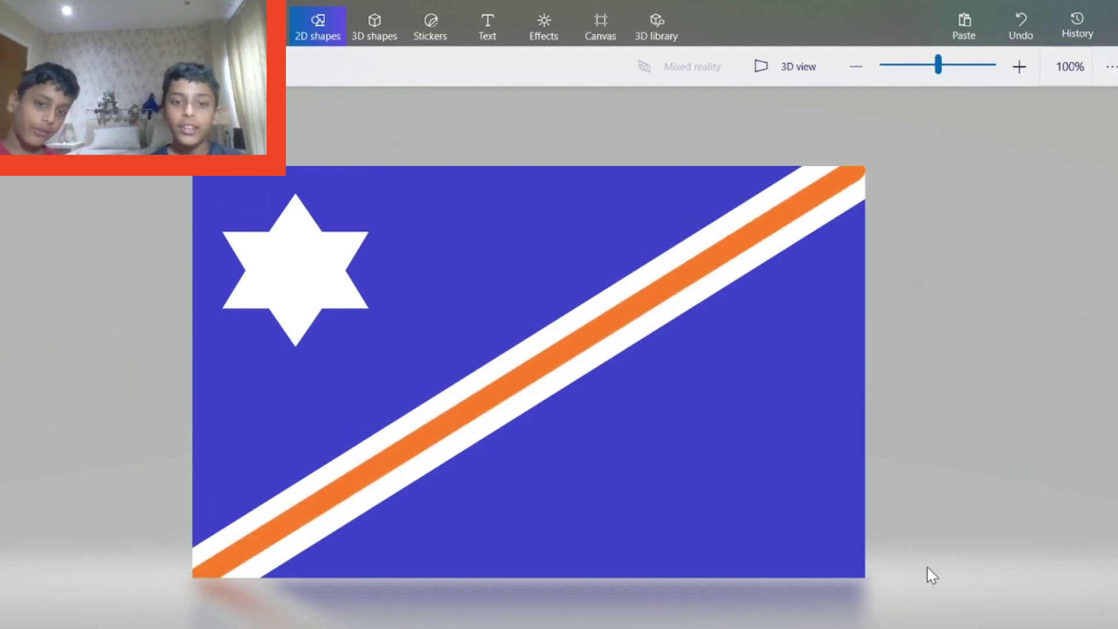
Switch to the browser window with the random country generator
{"action": "left_click", "coordinate": [680, 626]}
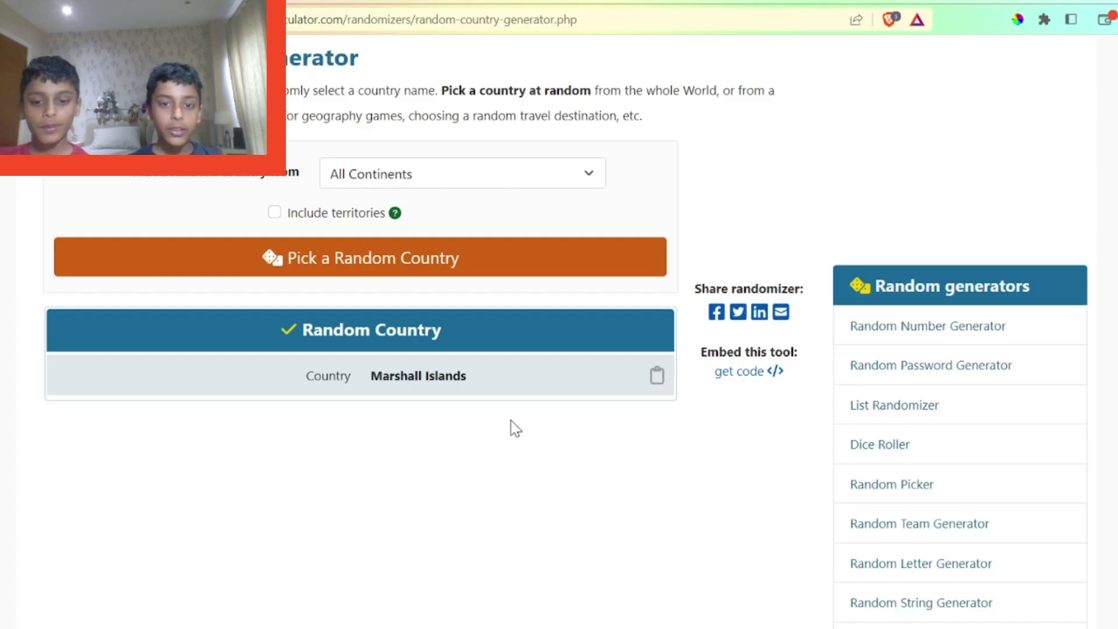